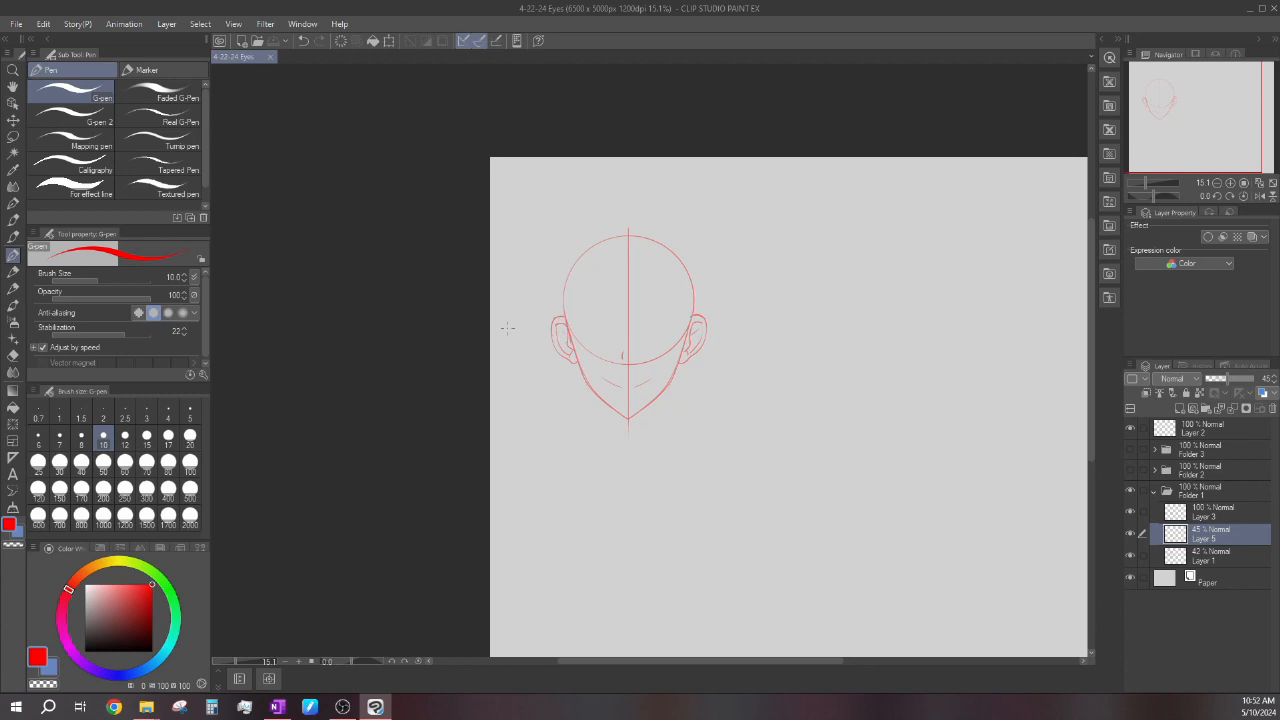
Sketch the left eye's curved upper lash line with a thick outer end, plus its lower lid line, in red G-pen.
scroll(628, 350, up, 6)
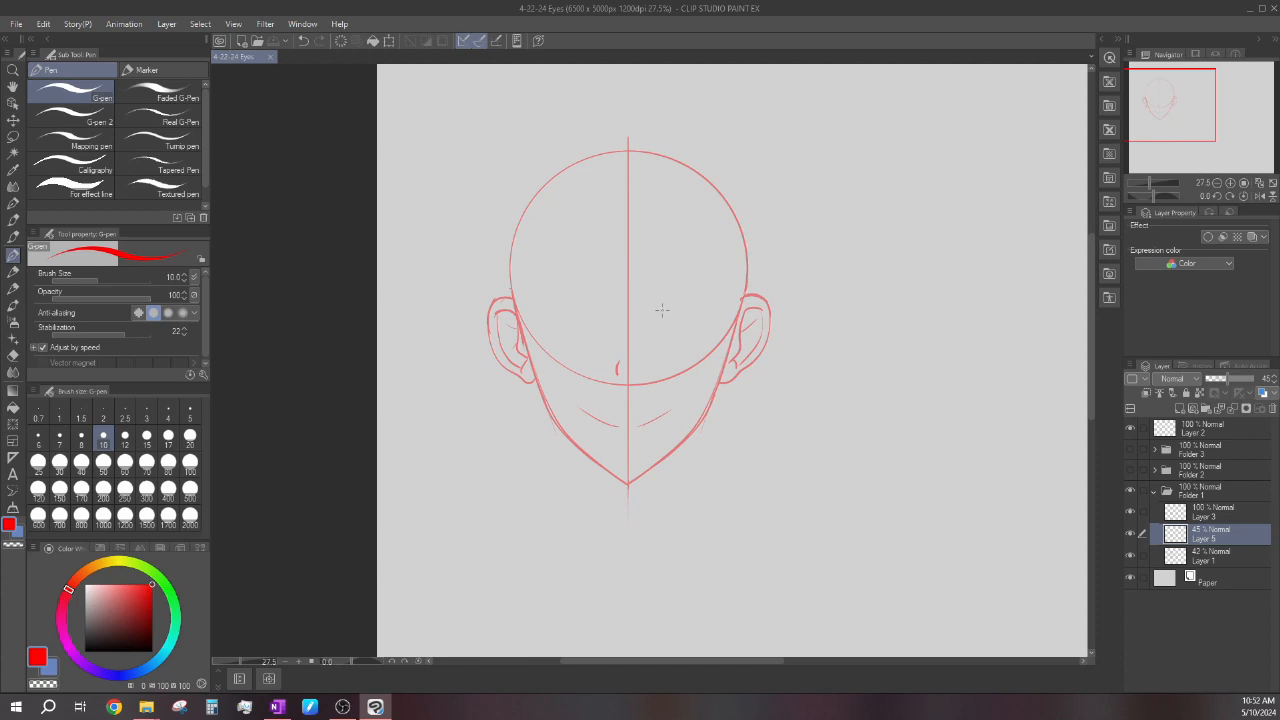
scroll(661, 310, up, 5)
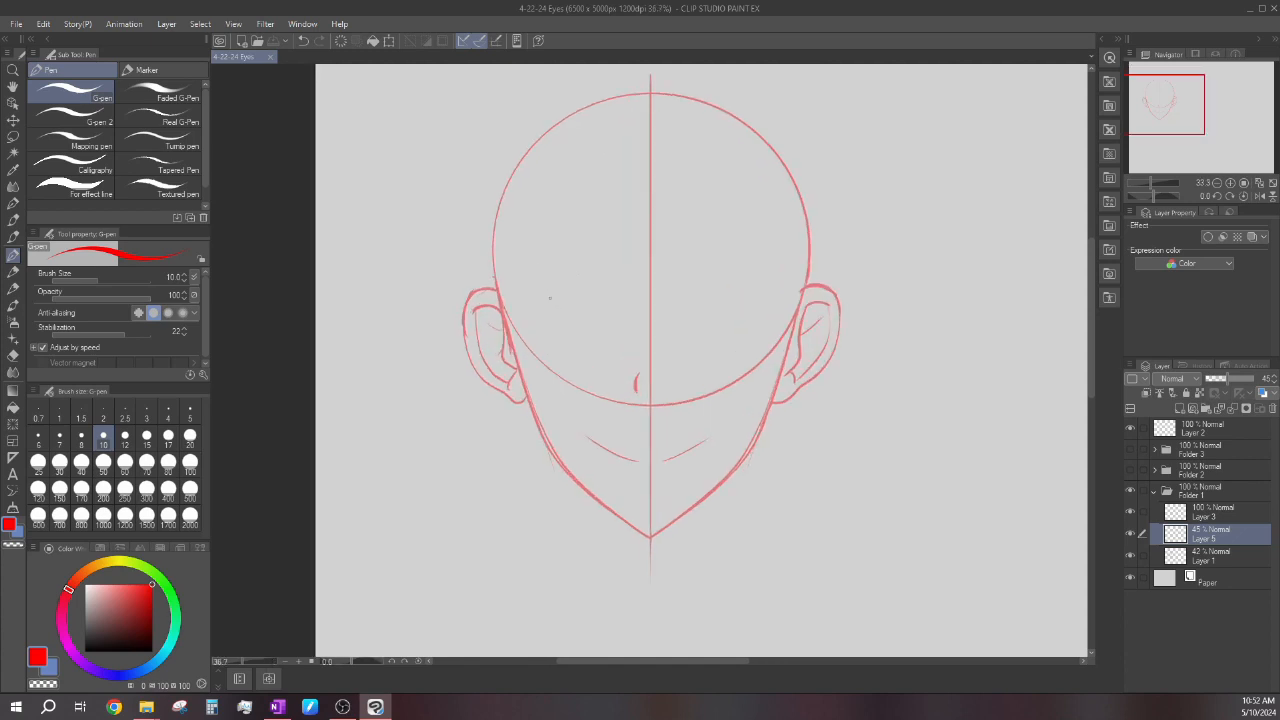
scroll(547, 314, up, 1)
mouse_move(522, 335)
mouse_down()
mouse_move(555, 309)
mouse_move(621, 306)
mouse_move(586, 305)
mouse_move(600, 304)
mouse_move(530, 346)
mouse_up()
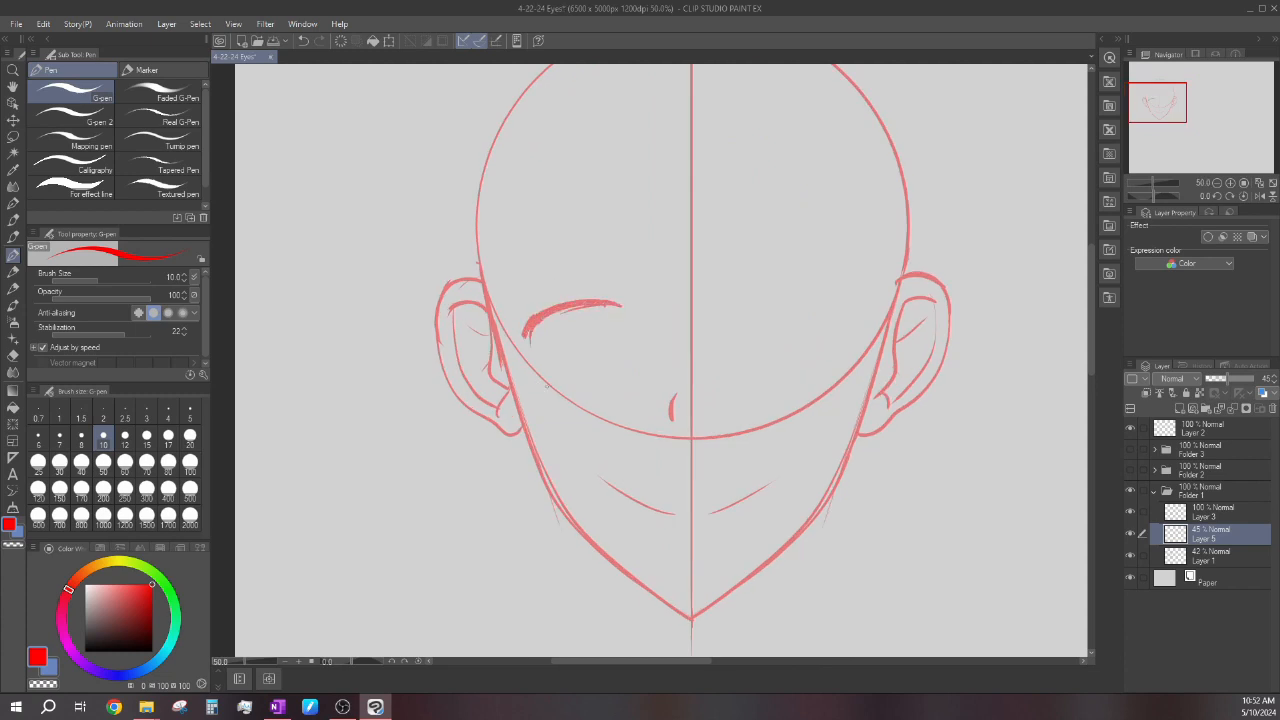
mouse_move(575, 393)
mouse_down()
mouse_move(544, 381)
mouse_move(618, 383)
mouse_move(544, 387)
mouse_up()
drag(529, 332, 528, 350)
mouse_move(519, 238)
mouse_down()
mouse_move(558, 202)
mouse_move(602, 197)
mouse_up()
key(ctrl+z)
scroll(548, 376, up, 1)
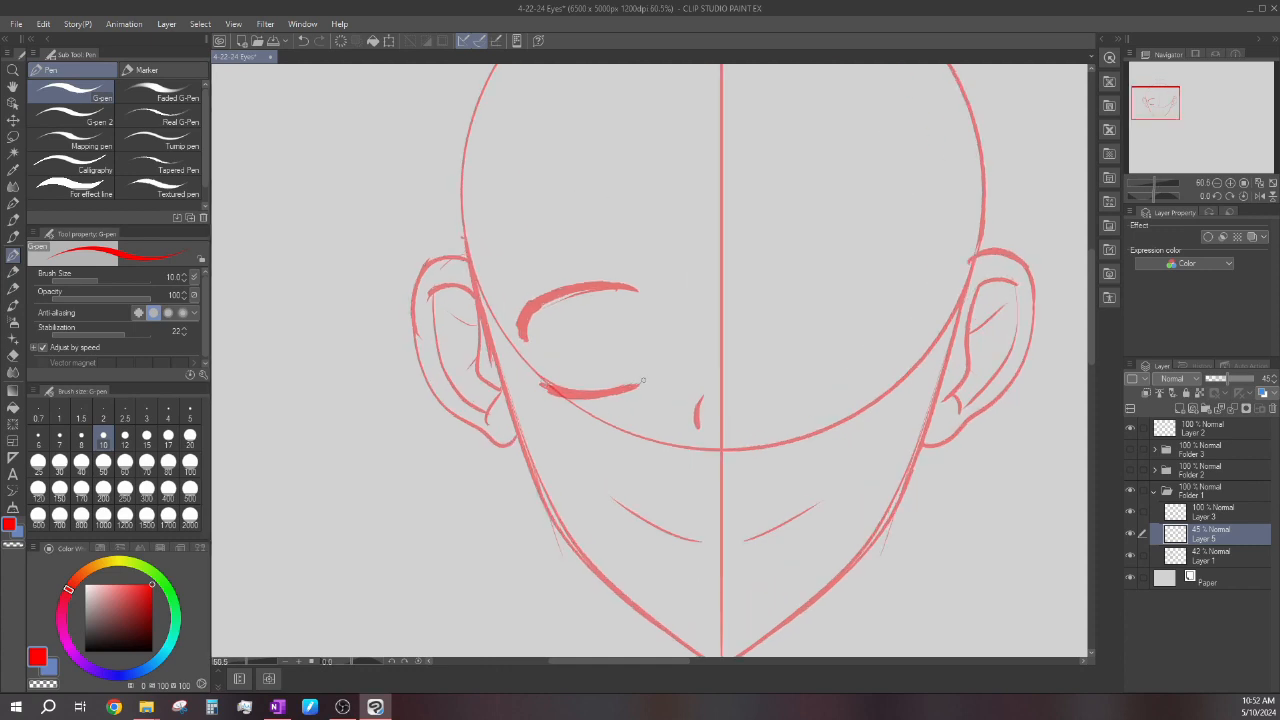
mouse_move(528, 214)
mouse_down()
mouse_move(625, 203)
mouse_move(612, 214)
mouse_up()
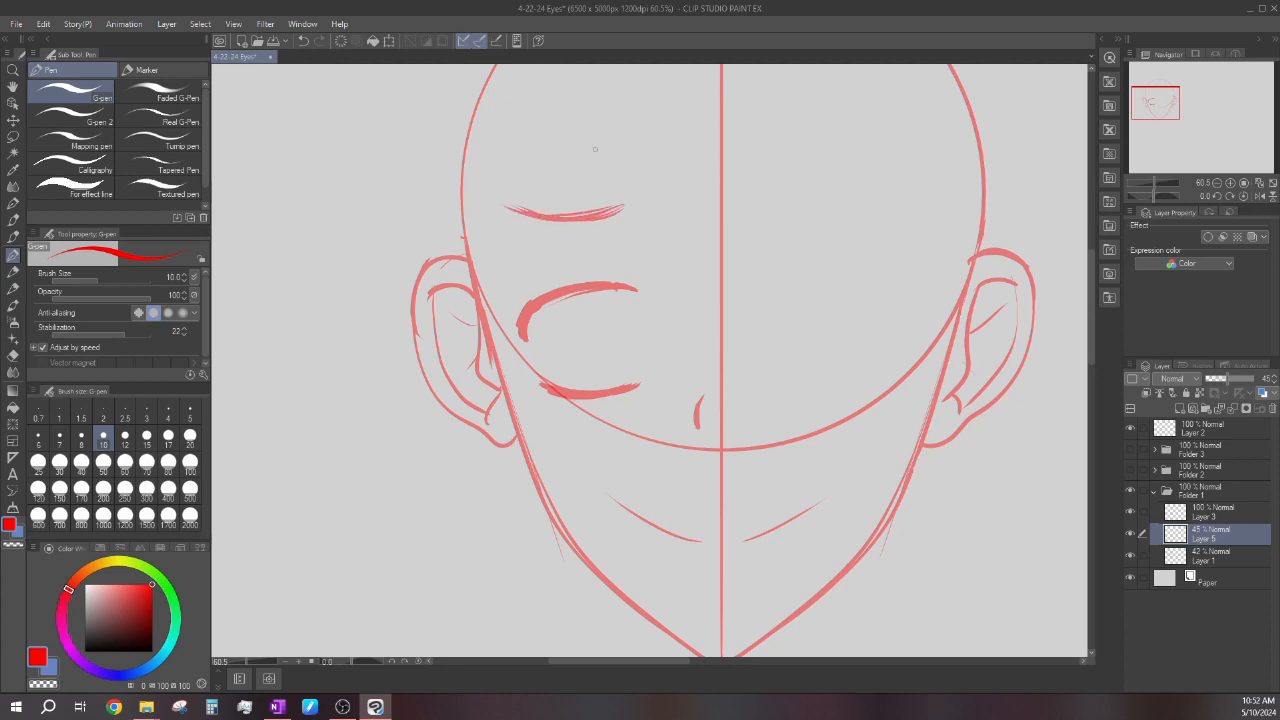
key(ctrl+z)
key(ctrl+z)
mouse_move(516, 208)
mouse_down()
mouse_move(572, 218)
mouse_move(622, 207)
mouse_up()
key(ctrl+z)
key(ctrl+z)
key(ctrl+z)
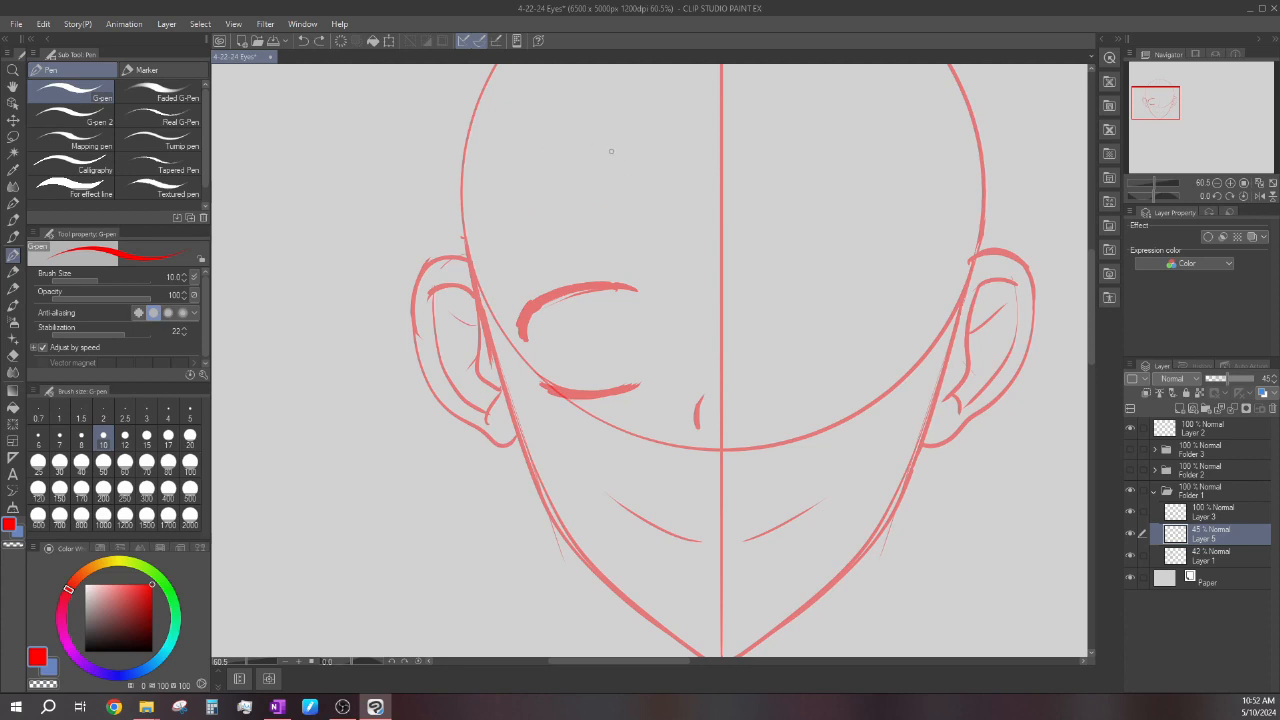
Lasso the left eye's lower lid line, rotate it slightly with Scale/Rotate, and deselect it.
key(m)
mouse_move(543, 370)
mouse_down()
mouse_move(592, 361)
mouse_move(543, 372)
mouse_up()
click(644, 443)
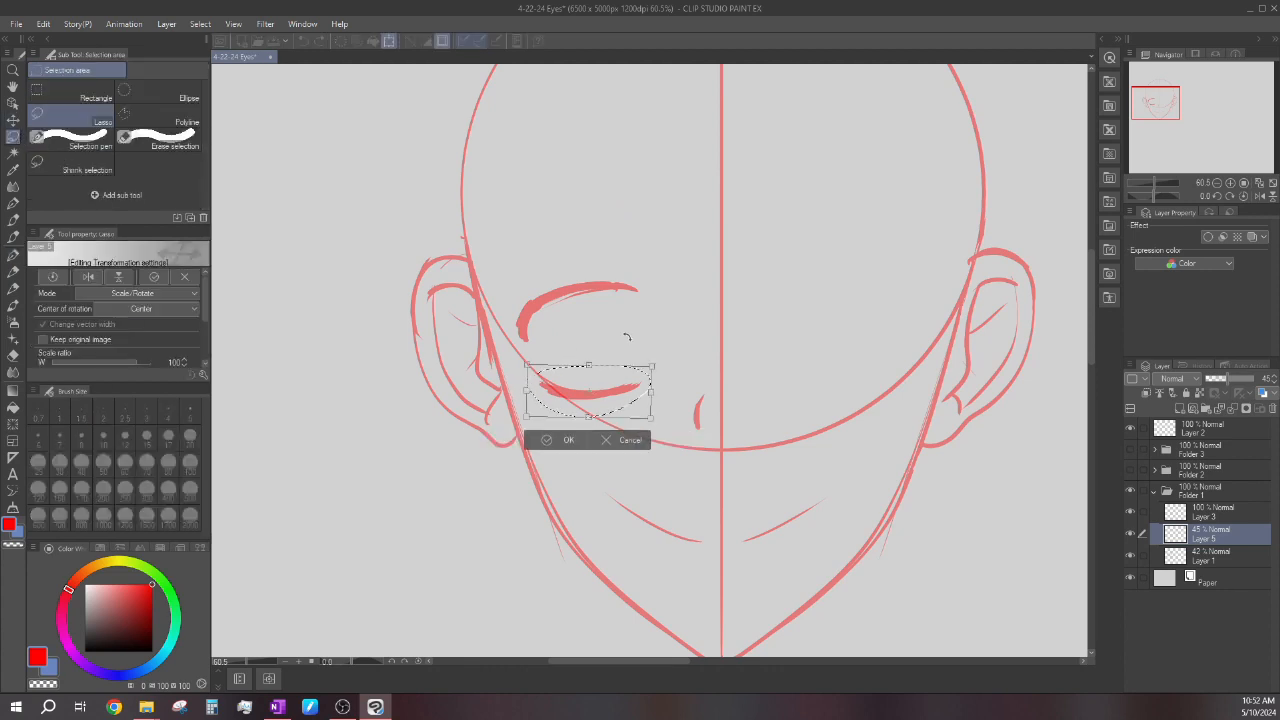
drag(630, 338, 632, 340)
click(547, 445)
click(482, 438)
Draw the left eye's inner and outer side lines and extend the upper lash line past the inner corner.
key(p)
scroll(665, 345, up, 1)
drag(630, 394, 645, 293)
drag(637, 387, 645, 301)
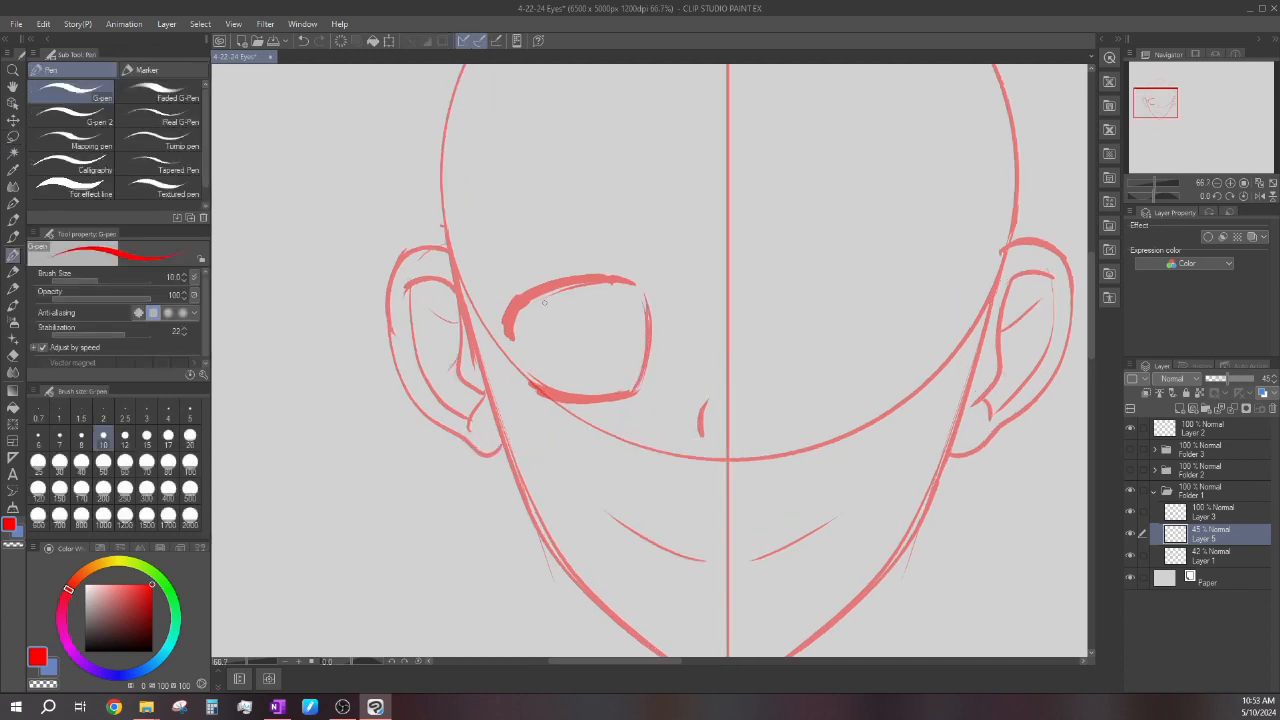
mouse_move(516, 320)
mouse_down()
mouse_move(526, 378)
mouse_move(516, 330)
mouse_up()
scroll(620, 285, up, 3)
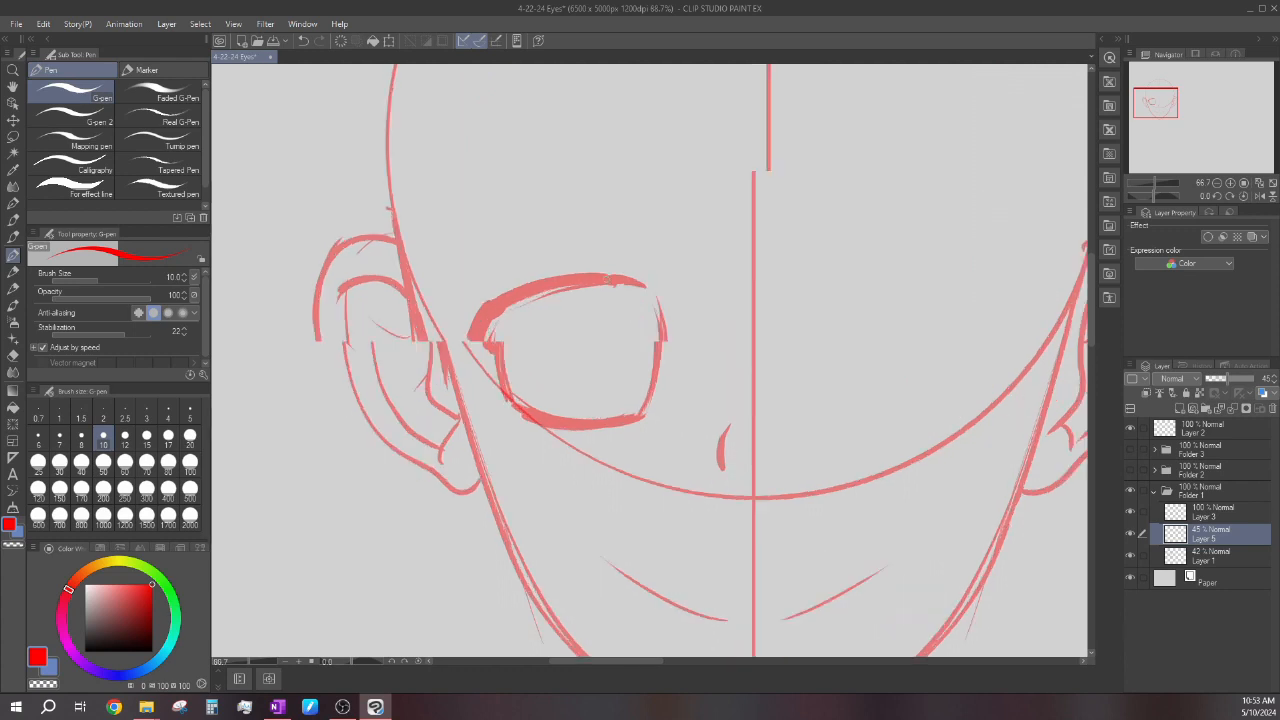
drag(598, 276, 678, 302)
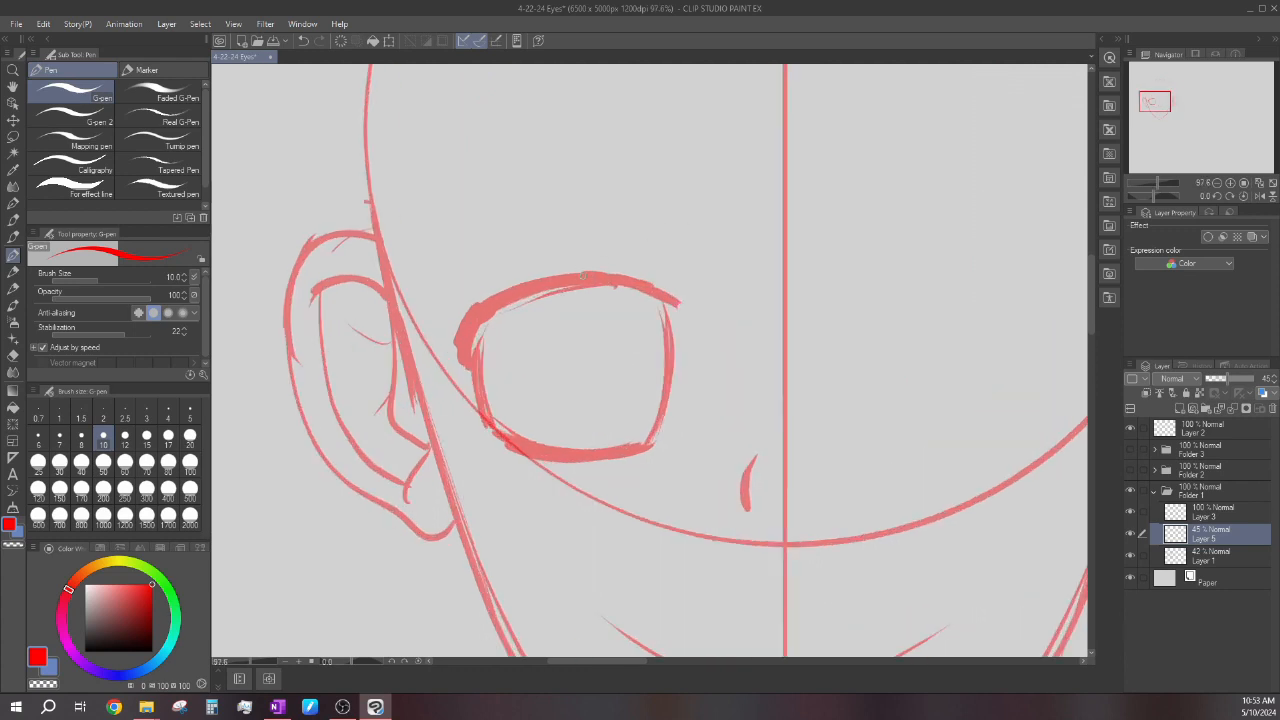
Lasso the whole left eye, scale it to 97%, and deselect it.
scroll(617, 278, down, 3)
scroll(606, 291, down, 3)
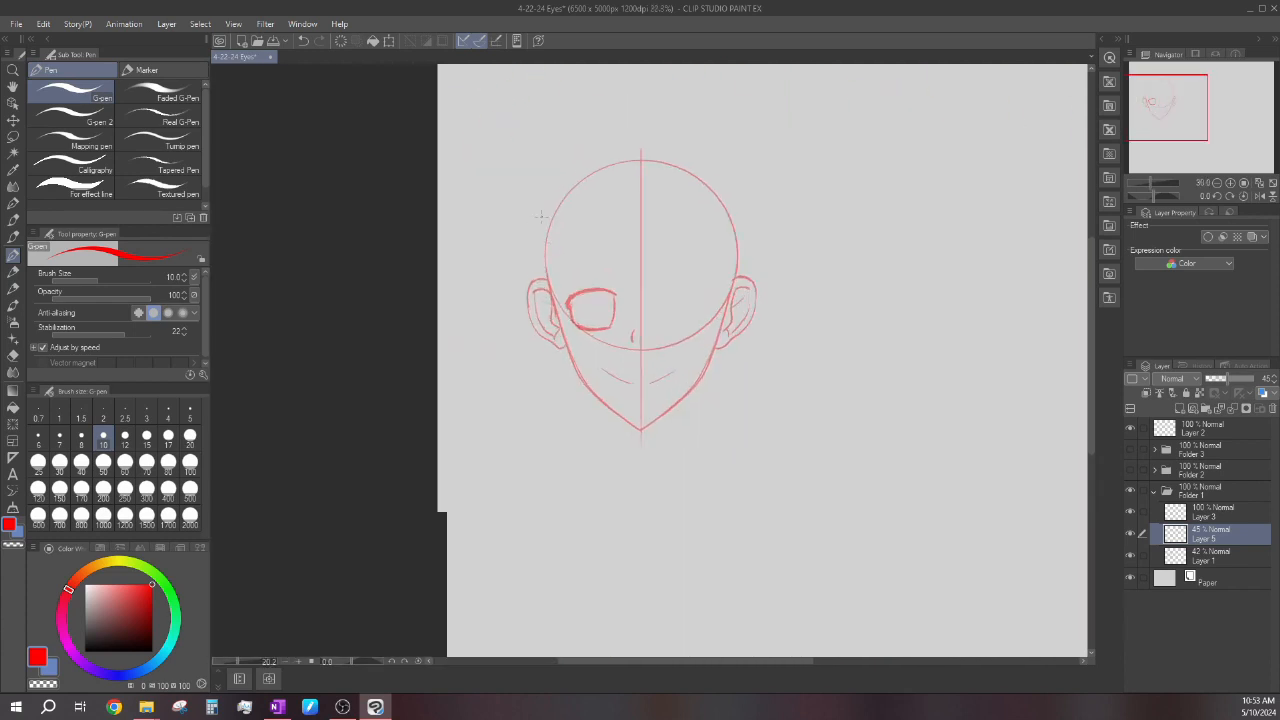
click(13, 136)
scroll(606, 291, up, 2)
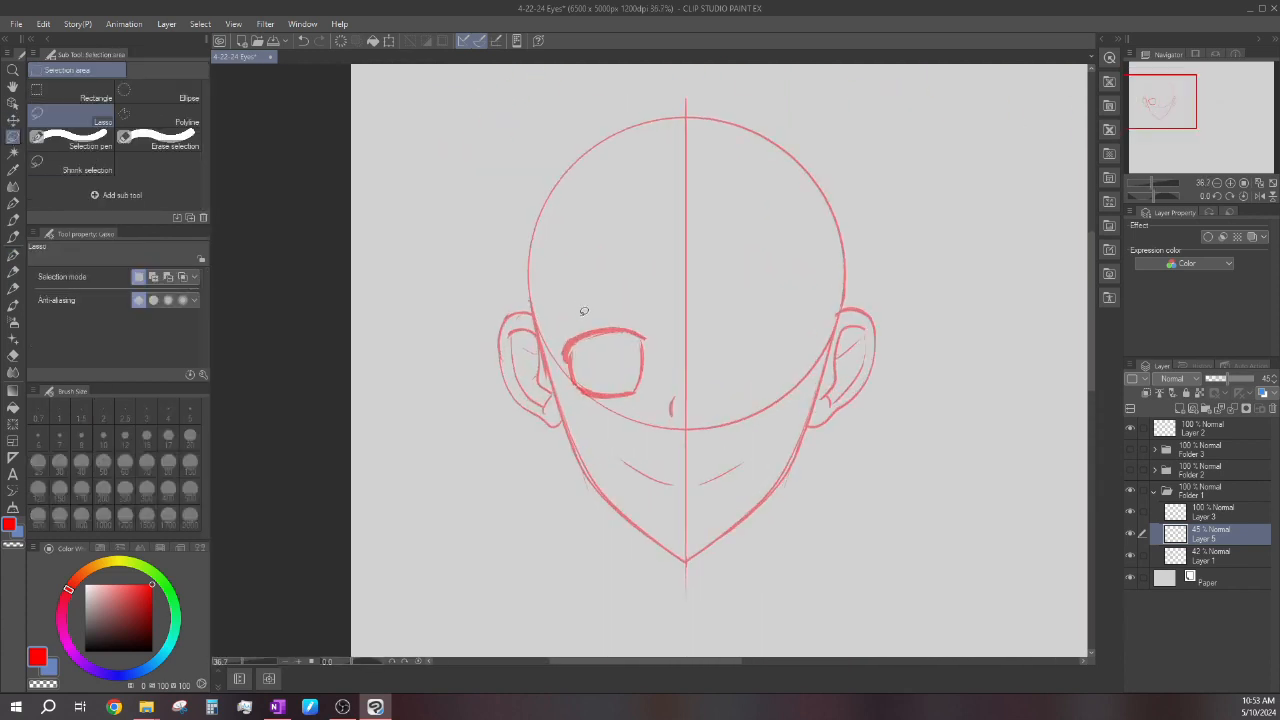
drag(672, 345, 664, 338)
click(670, 454)
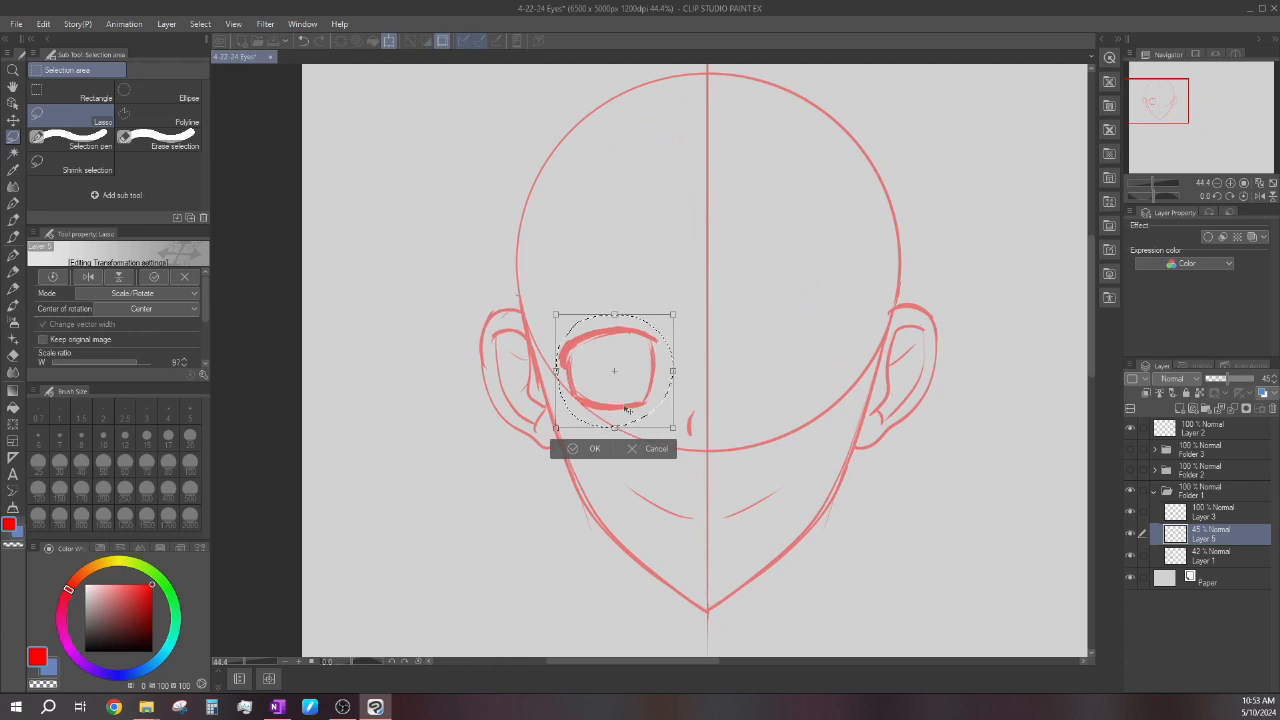
click(590, 448)
click(500, 449)
Draw the right eye's curved upper lash line with the G-pen, mirroring the left eye, and thicken its outer end.
click(18, 262)
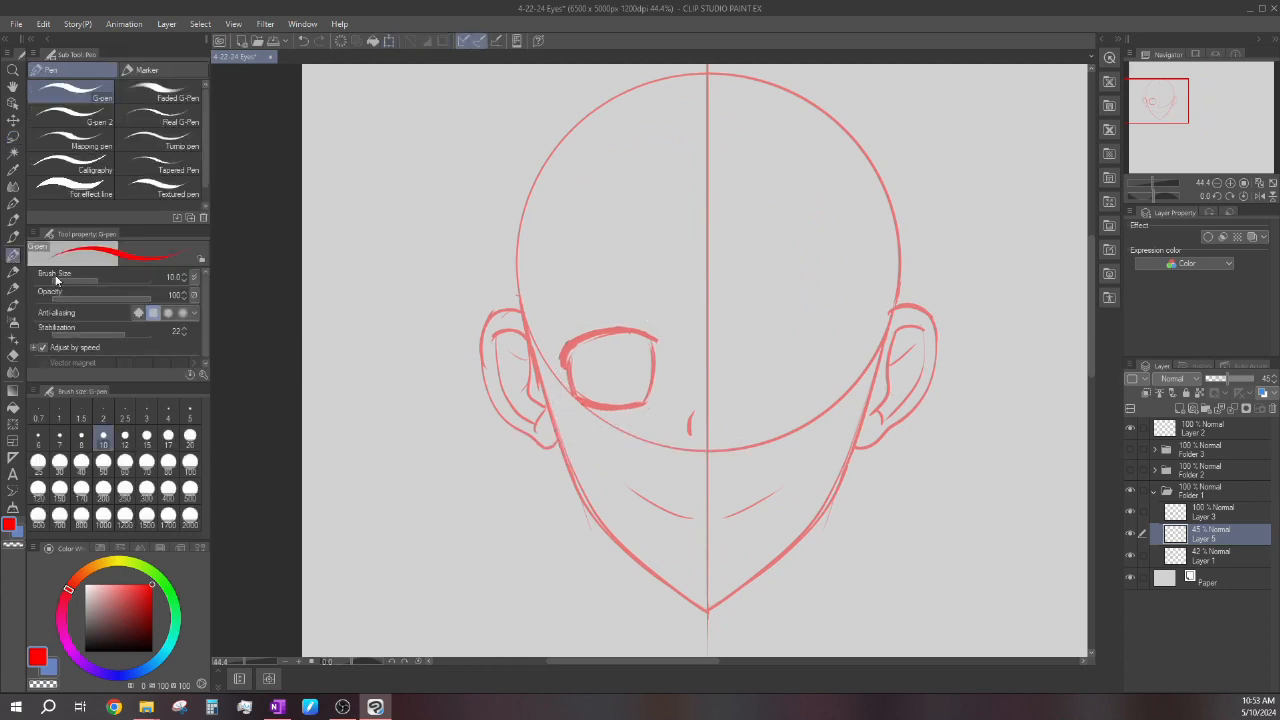
scroll(592, 323, up, 2)
scroll(580, 320, down, 4)
scroll(735, 328, up, 3)
mouse_move(708, 337)
mouse_down()
mouse_move(747, 323)
mouse_move(824, 350)
mouse_up()
mouse_move(811, 333)
mouse_down()
mouse_move(823, 343)
mouse_move(800, 327)
mouse_move(818, 341)
mouse_up()
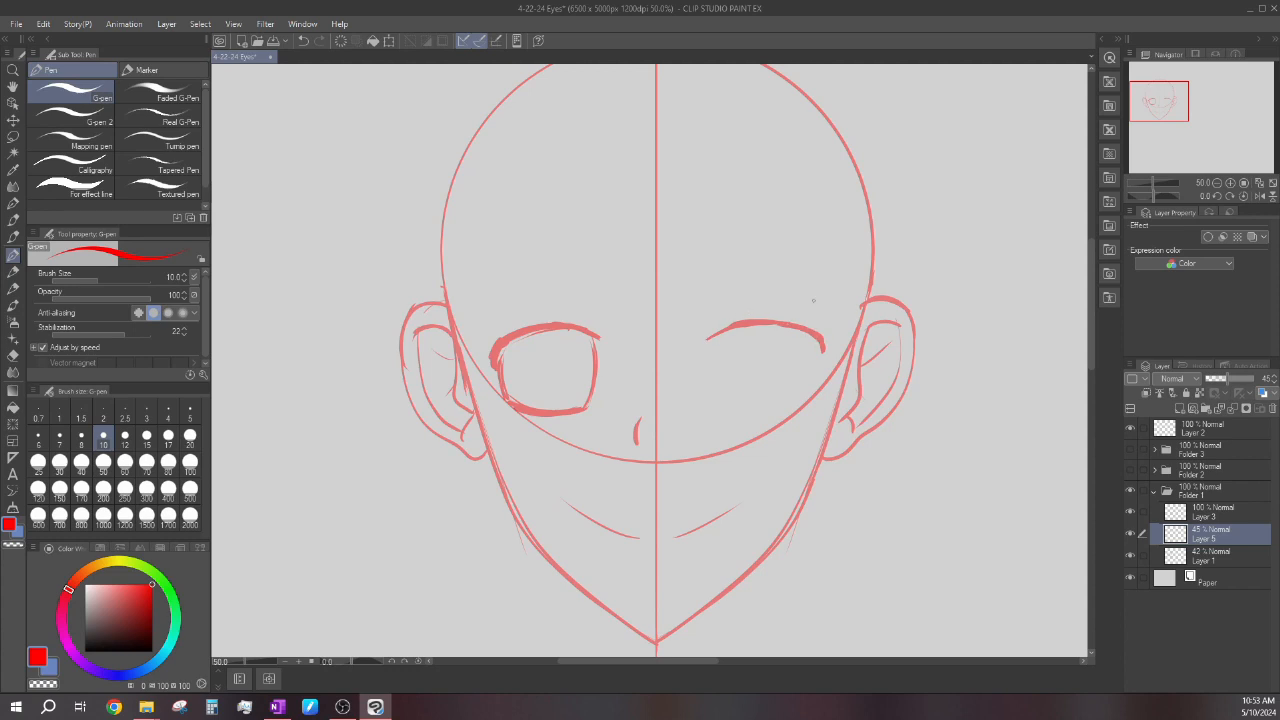
Draw the right eye's lower lid line level with the left eye's lower lid.
mouse_move(800, 404)
mouse_down()
mouse_move(720, 410)
mouse_move(785, 409)
mouse_up()
drag(790, 403, 708, 402)
drag(589, 403, 584, 406)
key(ctrl+z)
scroll(718, 404, up, 2)
mouse_move(688, 396)
mouse_down()
mouse_move(813, 398)
mouse_move(778, 410)
mouse_move(772, 398)
mouse_move(852, 366)
mouse_move(849, 403)
mouse_up()
drag(702, 410, 741, 415)
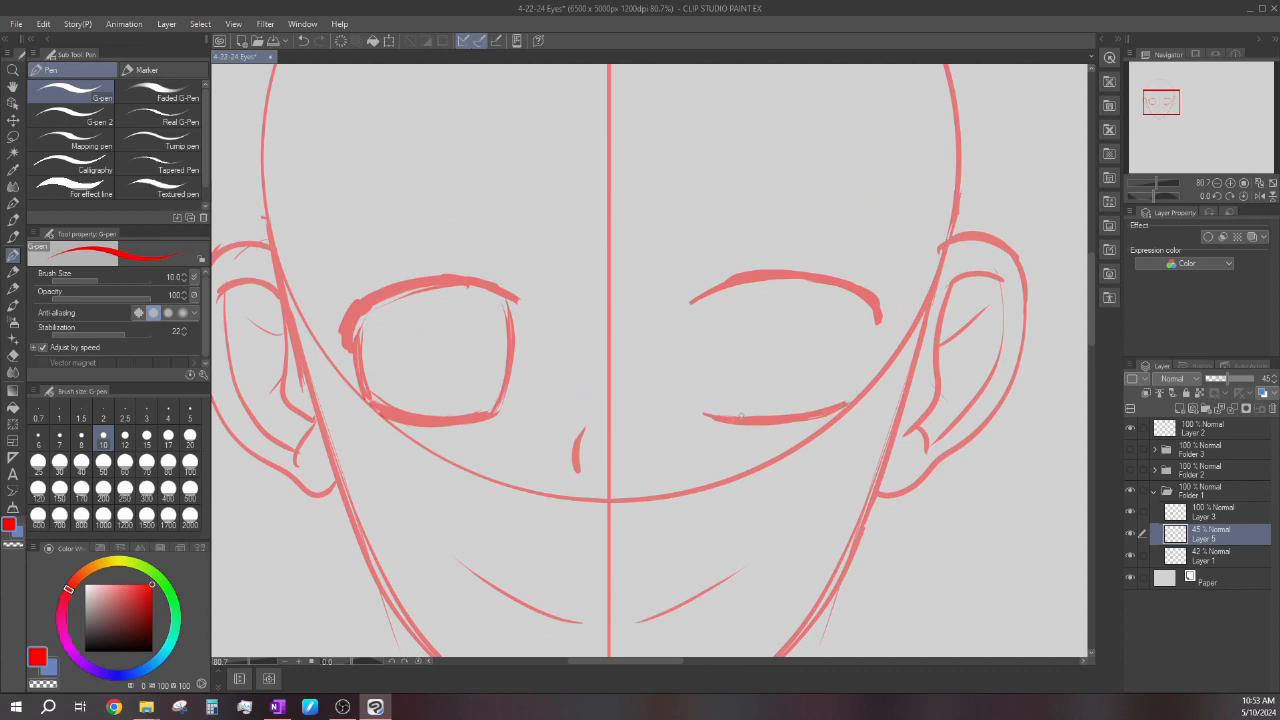
Draw the right eye's outer and inner side lines to join the upper lash line with the lower lid.
mouse_move(878, 327)
mouse_down()
mouse_move(865, 386)
mouse_move(815, 416)
mouse_move(860, 392)
mouse_up()
mouse_move(704, 411)
mouse_down()
mouse_move(700, 300)
mouse_move(704, 406)
mouse_move(698, 366)
mouse_up()
scroll(698, 366, down, 1)
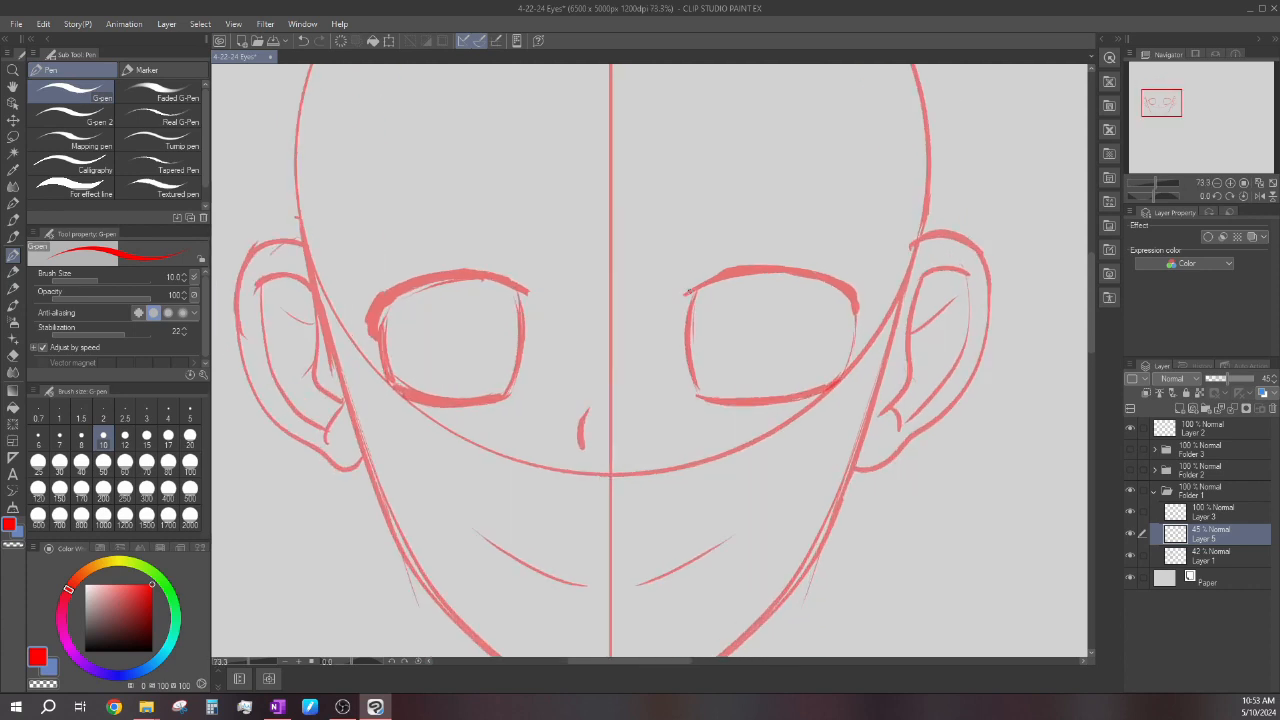
Thicken the upper lash lines of both eyes and reinforce the left eye's outer side.
mouse_move(857, 320)
mouse_down()
mouse_move(851, 285)
mouse_move(736, 270)
mouse_move(786, 267)
mouse_up()
scroll(416, 272, up, 3)
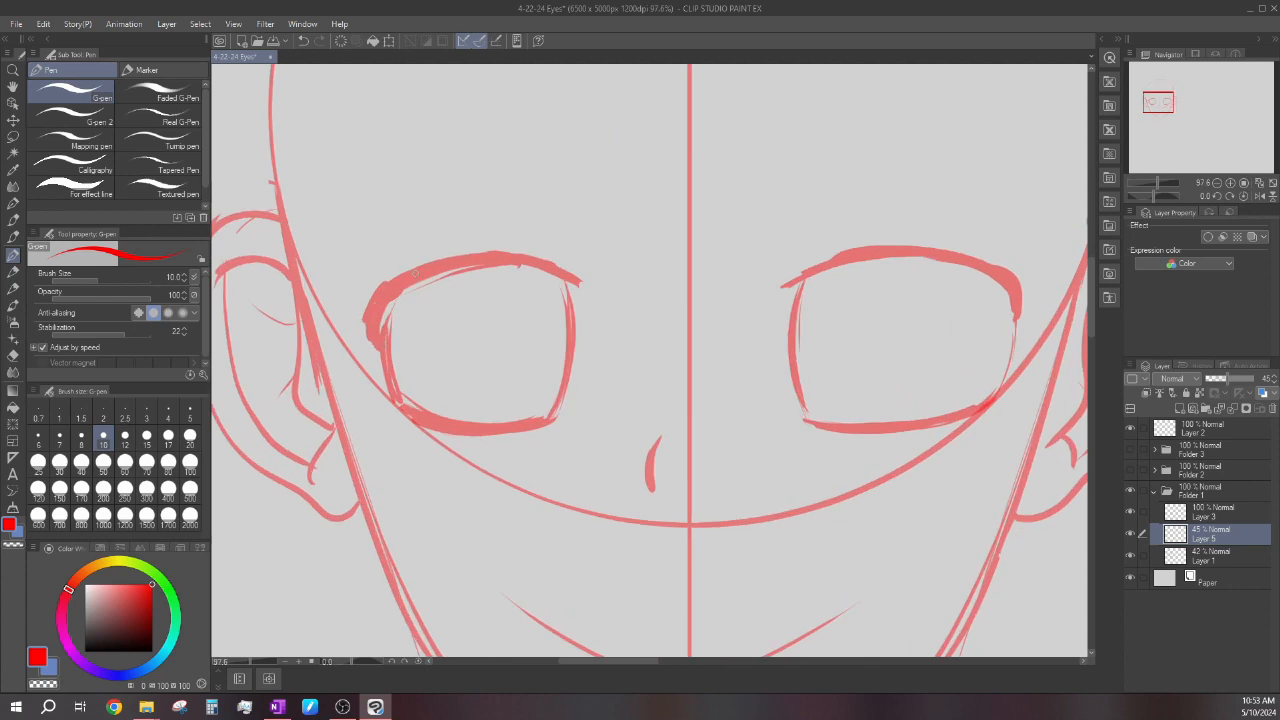
drag(508, 266, 586, 292)
drag(382, 310, 398, 412)
scroll(689, 342, down, 6)
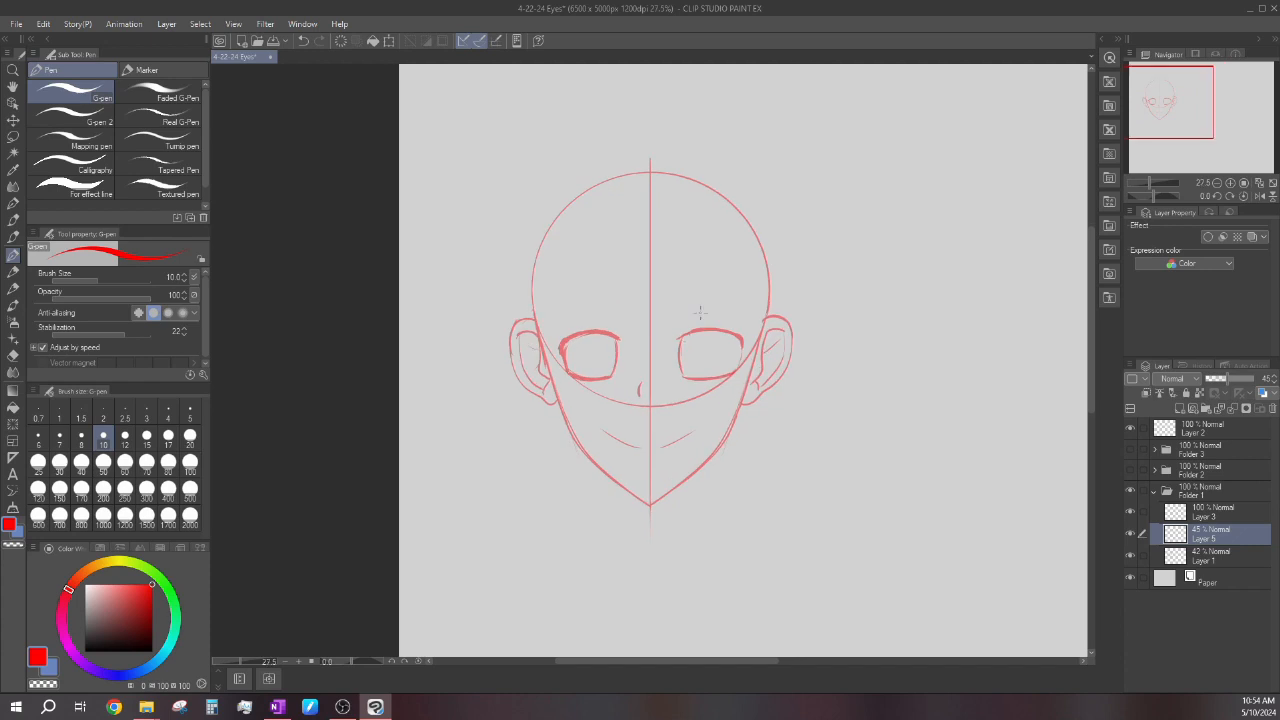
scroll(689, 342, up, 5)
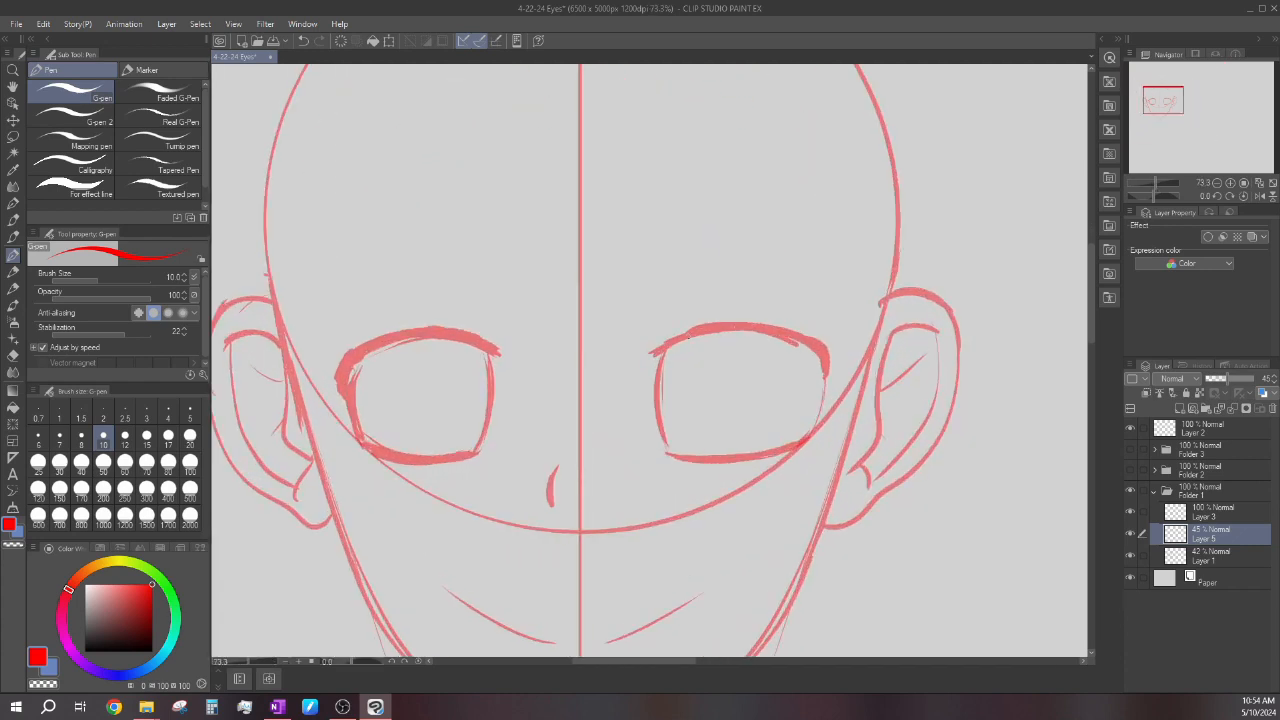
mouse_move(761, 331)
mouse_down()
mouse_move(802, 347)
mouse_move(794, 376)
mouse_move(792, 359)
mouse_up()
scroll(714, 270, down, 4)
scroll(745, 310, up, 6)
key(ctrl+z)
key(ctrl+z)
key(ctrl+z)
key(ctrl+z)
Thicken the right eye's upper lash line toward the outer corner and darken its inner and outer side lines.
drag(759, 328, 794, 376)
mouse_move(781, 436)
mouse_down()
mouse_move(789, 376)
mouse_move(788, 402)
mouse_move(819, 406)
mouse_move(801, 439)
mouse_move(810, 367)
mouse_move(815, 389)
mouse_move(768, 449)
mouse_move(784, 352)
mouse_up()
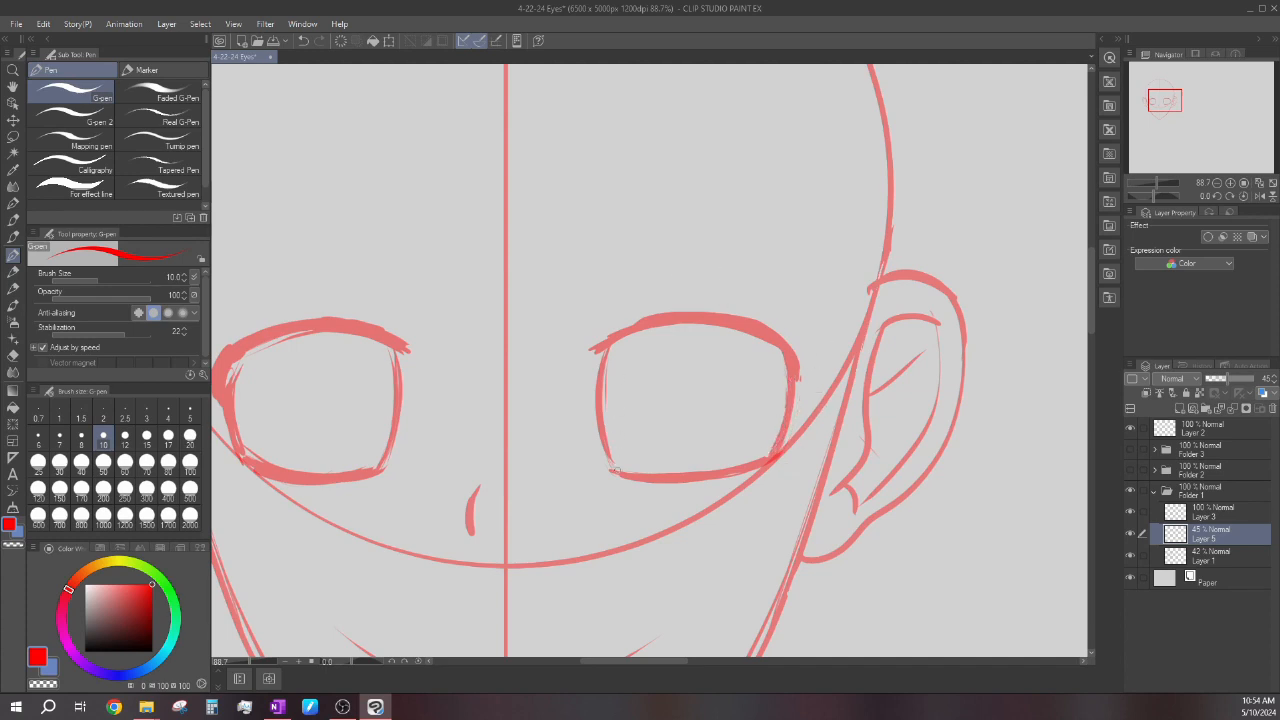
mouse_move(606, 384)
mouse_down()
mouse_move(616, 336)
mouse_move(612, 468)
mouse_up()
drag(764, 460, 783, 336)
scroll(717, 307, up, 1)
mouse_move(640, 315)
mouse_down()
mouse_move(720, 313)
mouse_move(843, 378)
mouse_move(828, 362)
mouse_move(841, 418)
mouse_up()
scroll(802, 347, down, 9)
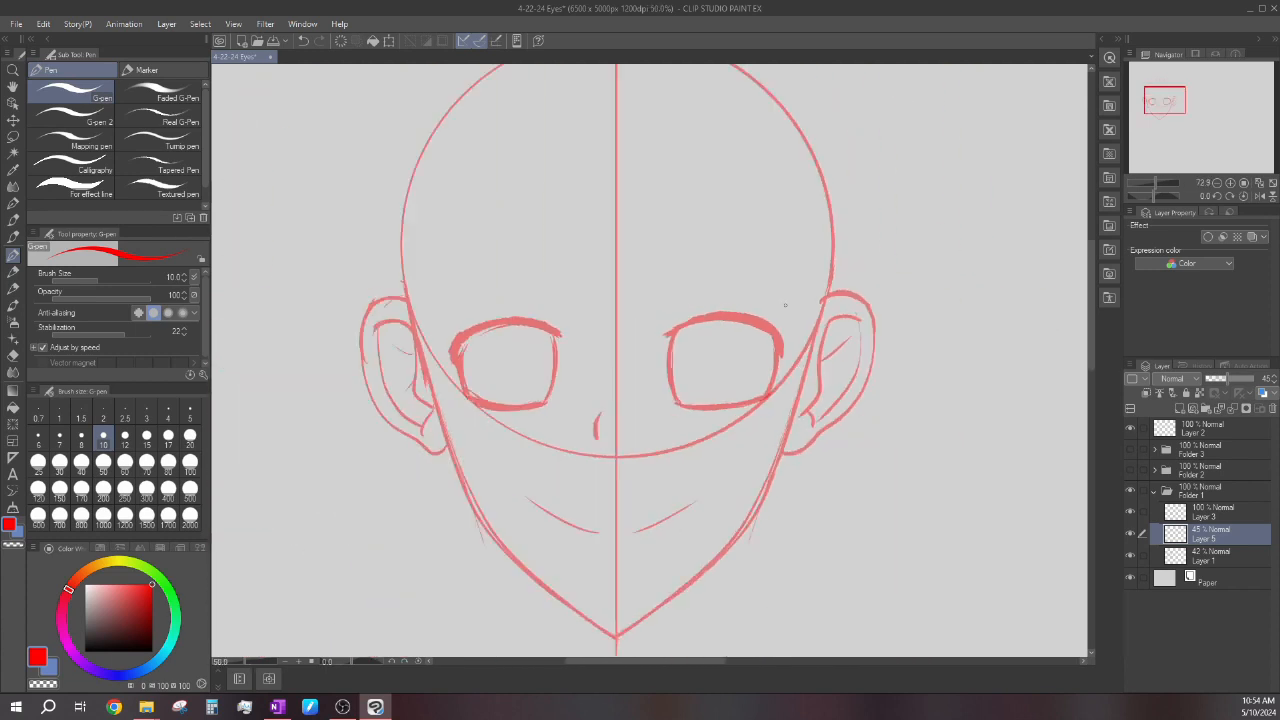
Lasso the whole right eye, rotate it slightly with Scale/Rotate, and deselect it.
scroll(730, 302, up, 4)
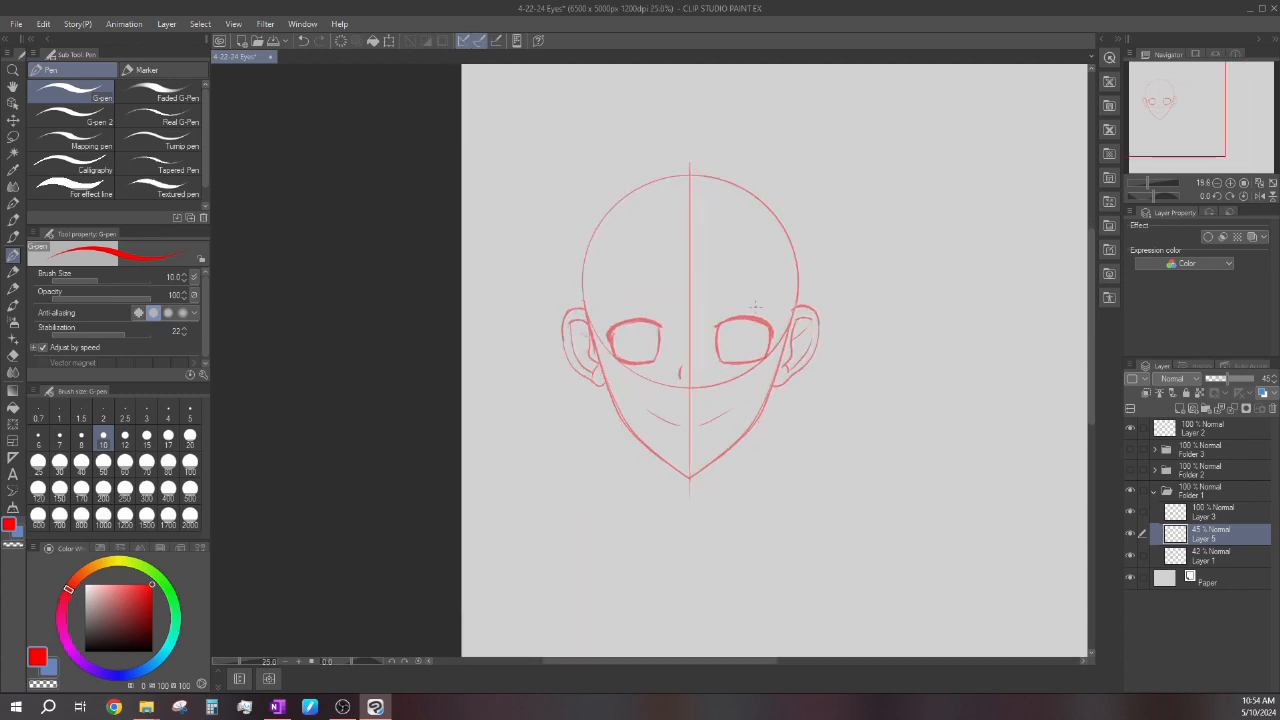
click(13, 136)
scroll(705, 303, up, 2)
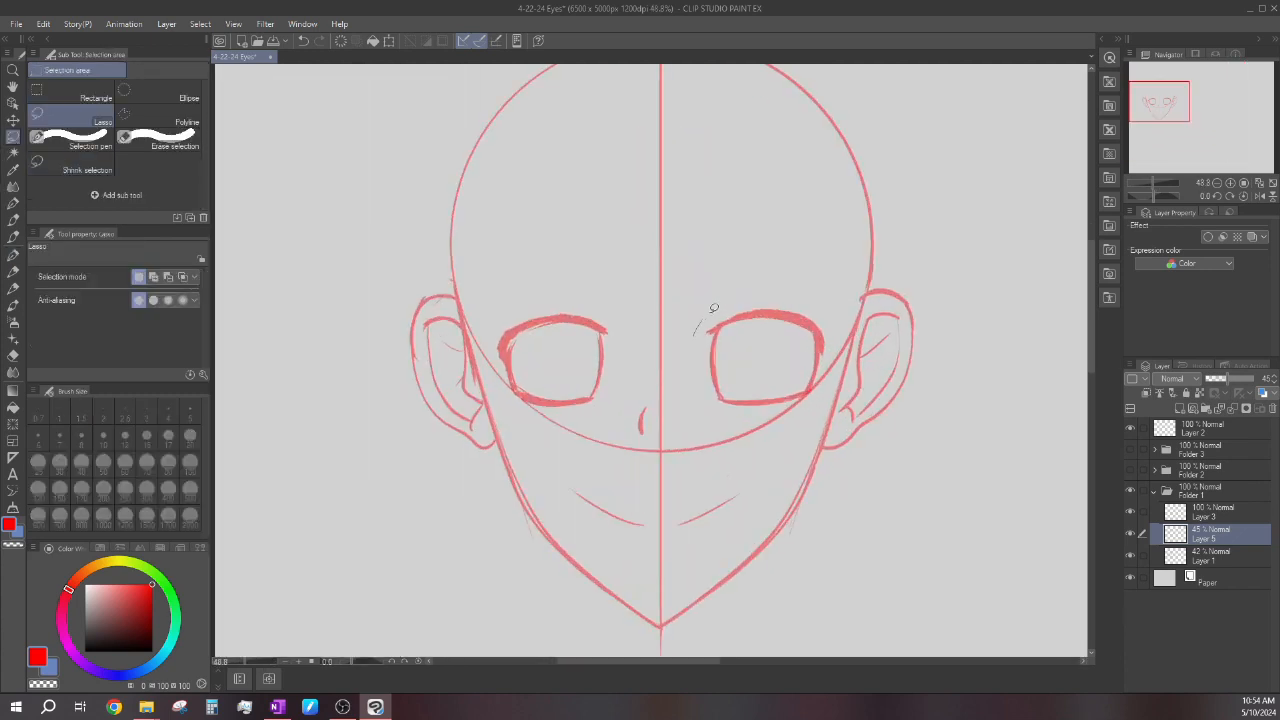
drag(825, 383, 690, 350)
key(ctrl+t)
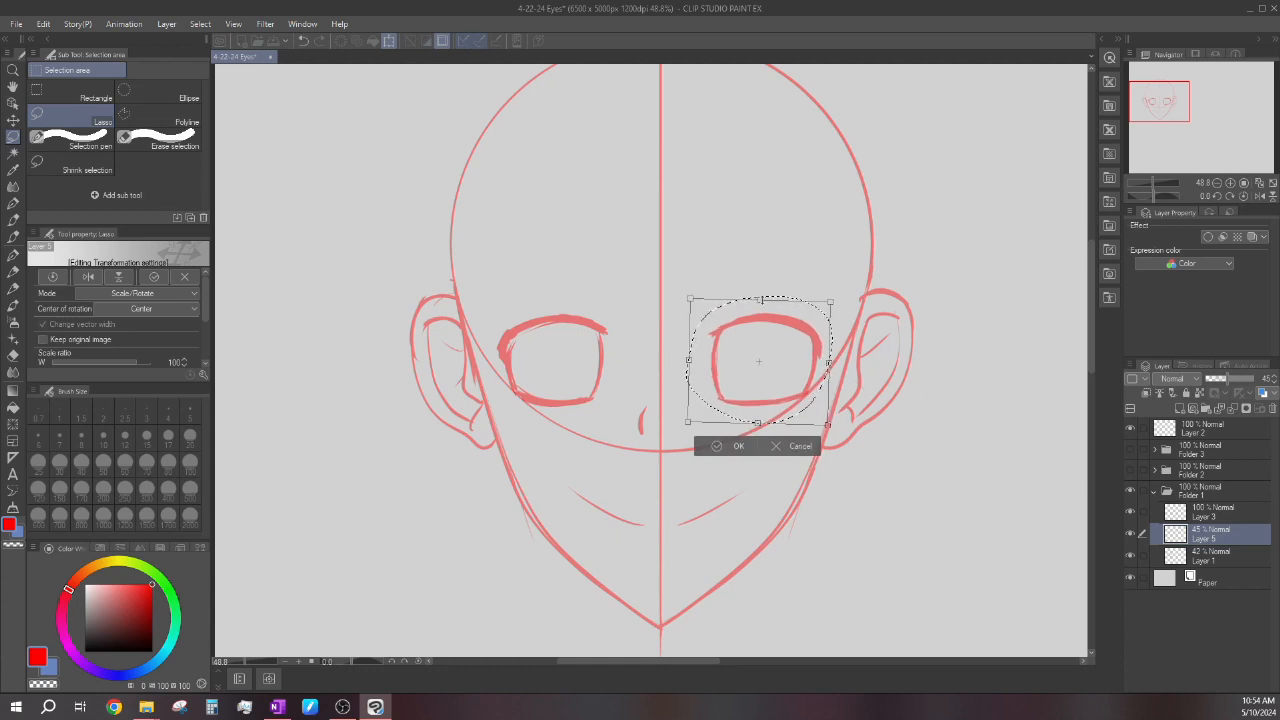
click(738, 446)
click(637, 449)
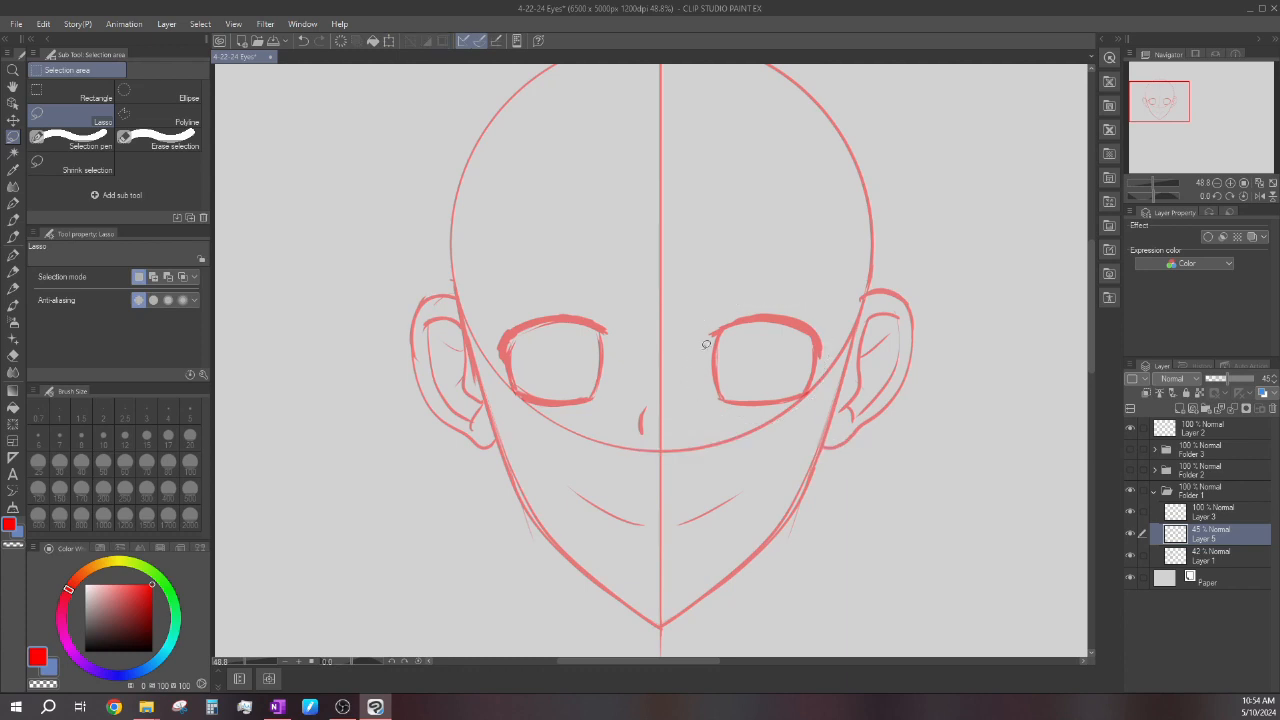
Lasso the right eye again and nudge it slightly toward the face's vertical center line.
scroll(720, 323, down, 5)
scroll(720, 323, up, 4)
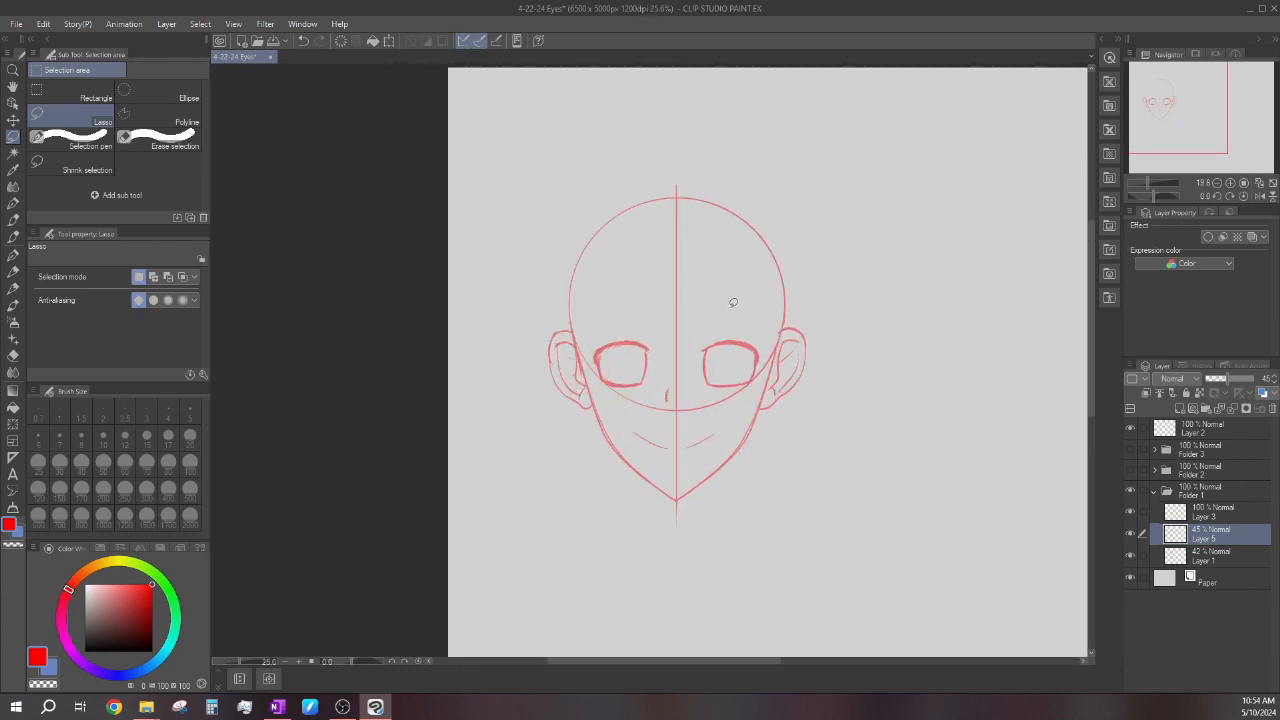
scroll(696, 340, up, 2)
drag(772, 440, 776, 437)
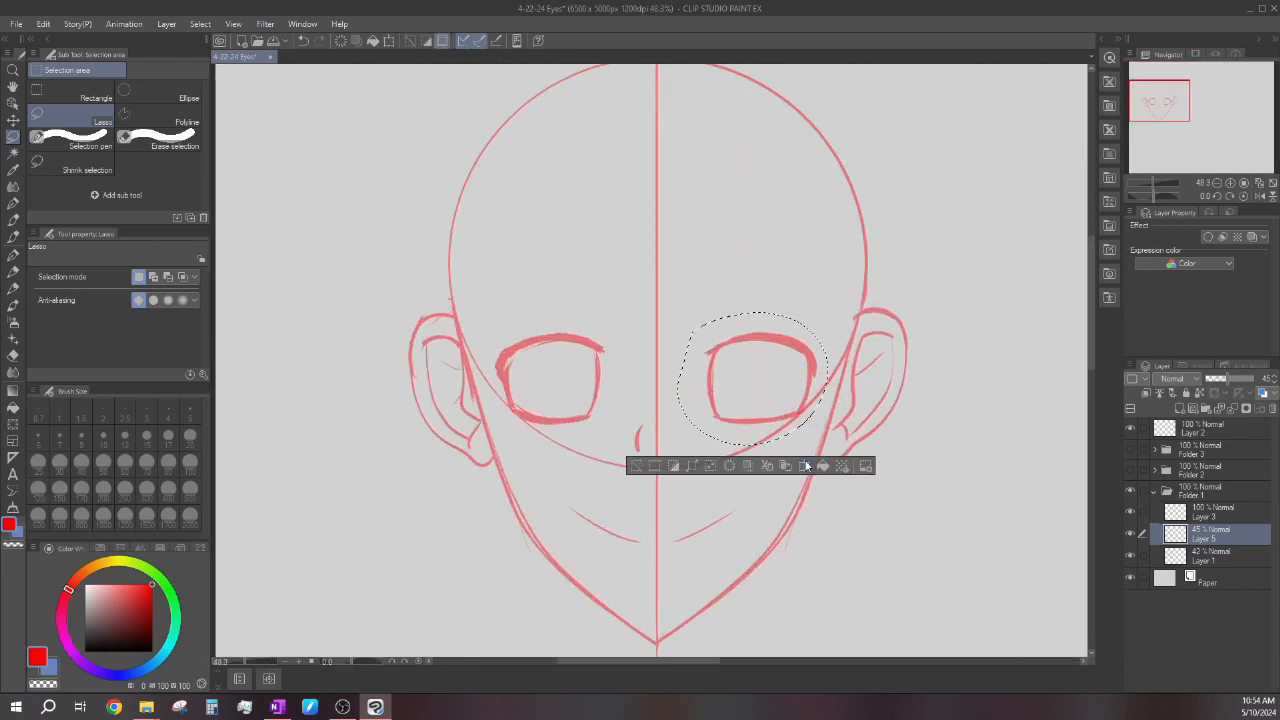
key(ctrl+t)
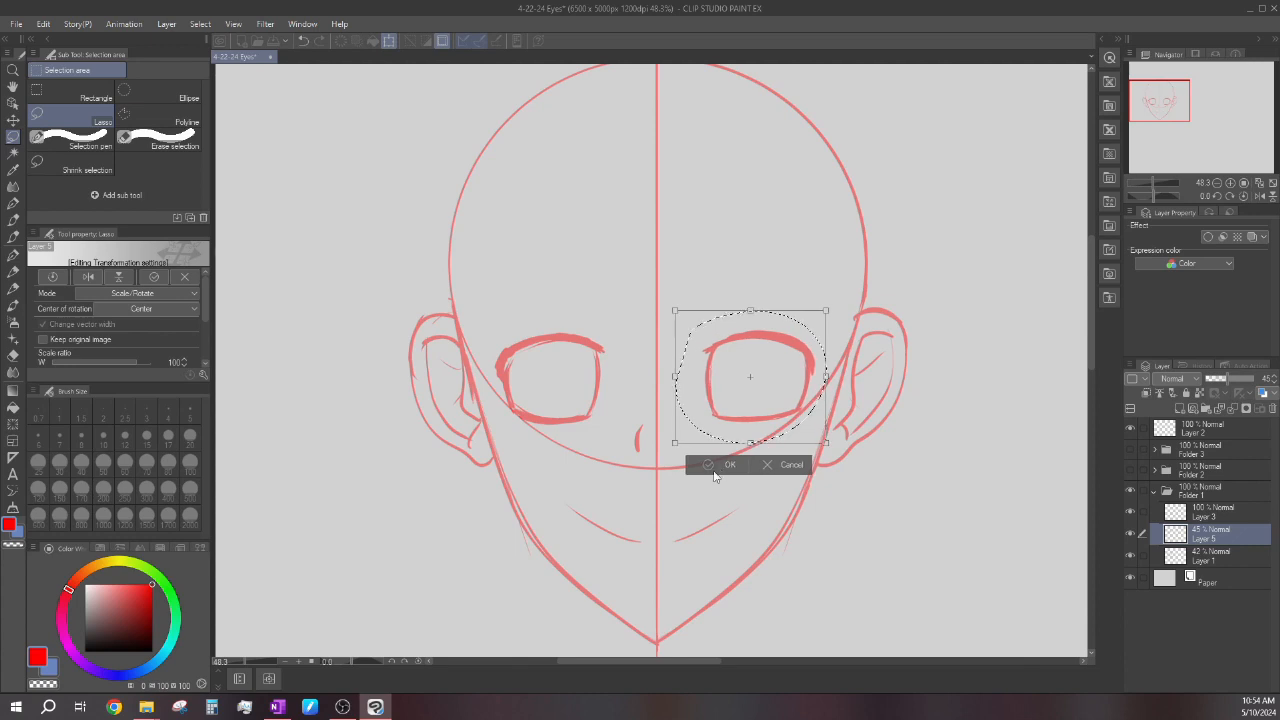
click(720, 470)
scroll(730, 356, down, 6)
scroll(730, 356, up, 2)
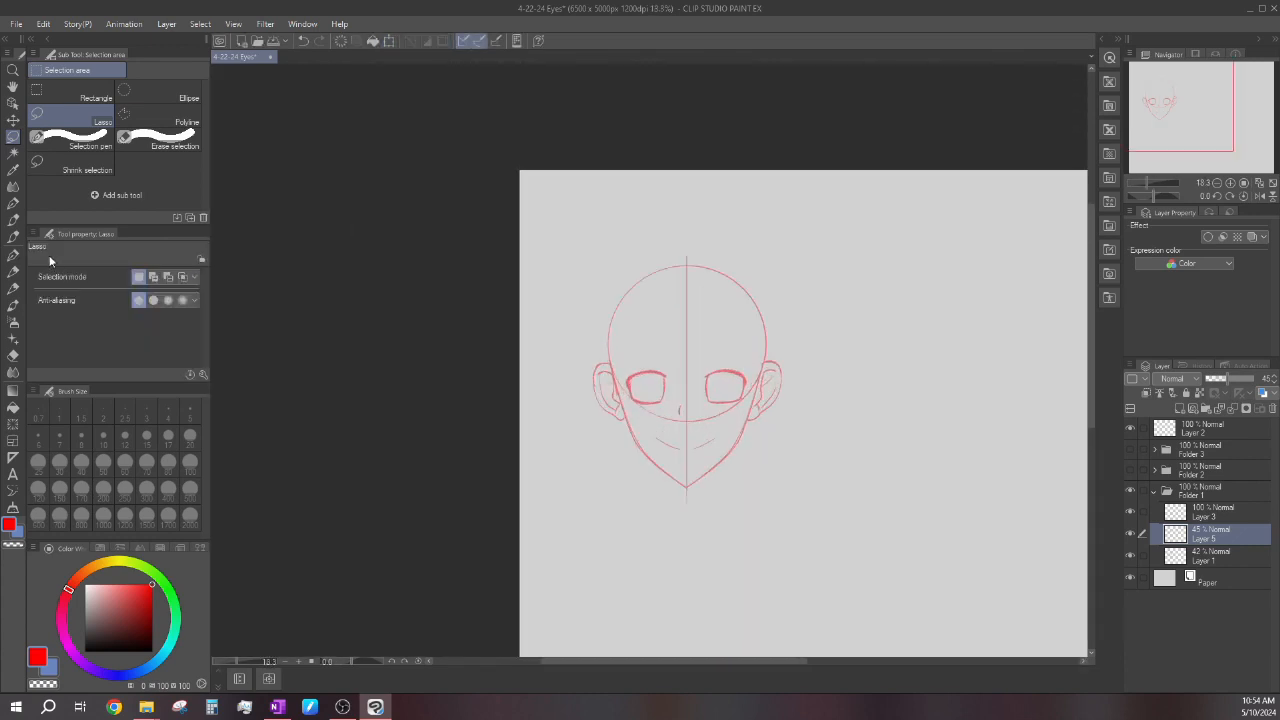
Draw the two curved side edges of the iris inside the left eye with the G-pen.
click(13, 256)
scroll(642, 365, up, 3)
scroll(648, 441, up, 1)
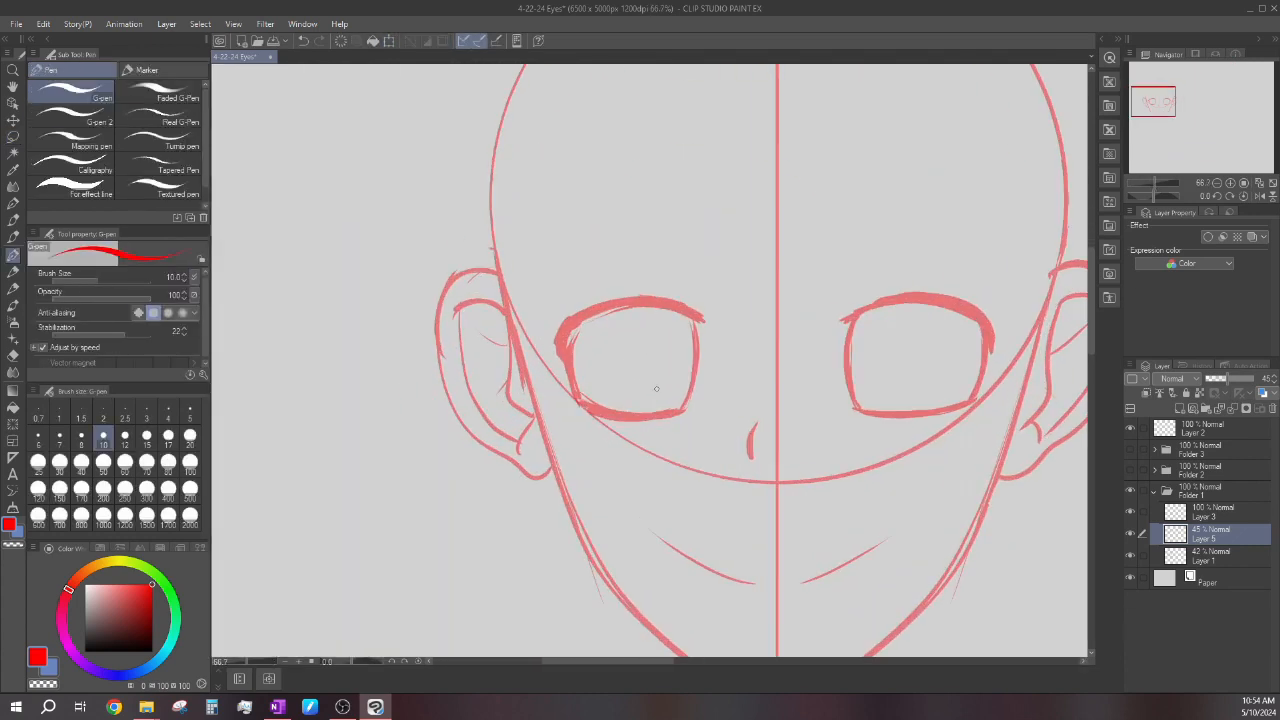
scroll(657, 380, up, 1)
drag(687, 326, 677, 408)
drag(677, 303, 686, 347)
drag(574, 334, 579, 402)
drag(589, 305, 582, 404)
Draw the two curved side edges of the iris inside the right eye, matching the left eye.
scroll(581, 311, down, 2)
scroll(575, 293, down, 3)
scroll(690, 315, up, 3)
drag(676, 322, 678, 356)
mouse_move(684, 286)
mouse_down()
mouse_move(679, 358)
mouse_move(676, 334)
mouse_up()
drag(758, 314, 753, 352)
drag(763, 290, 755, 328)
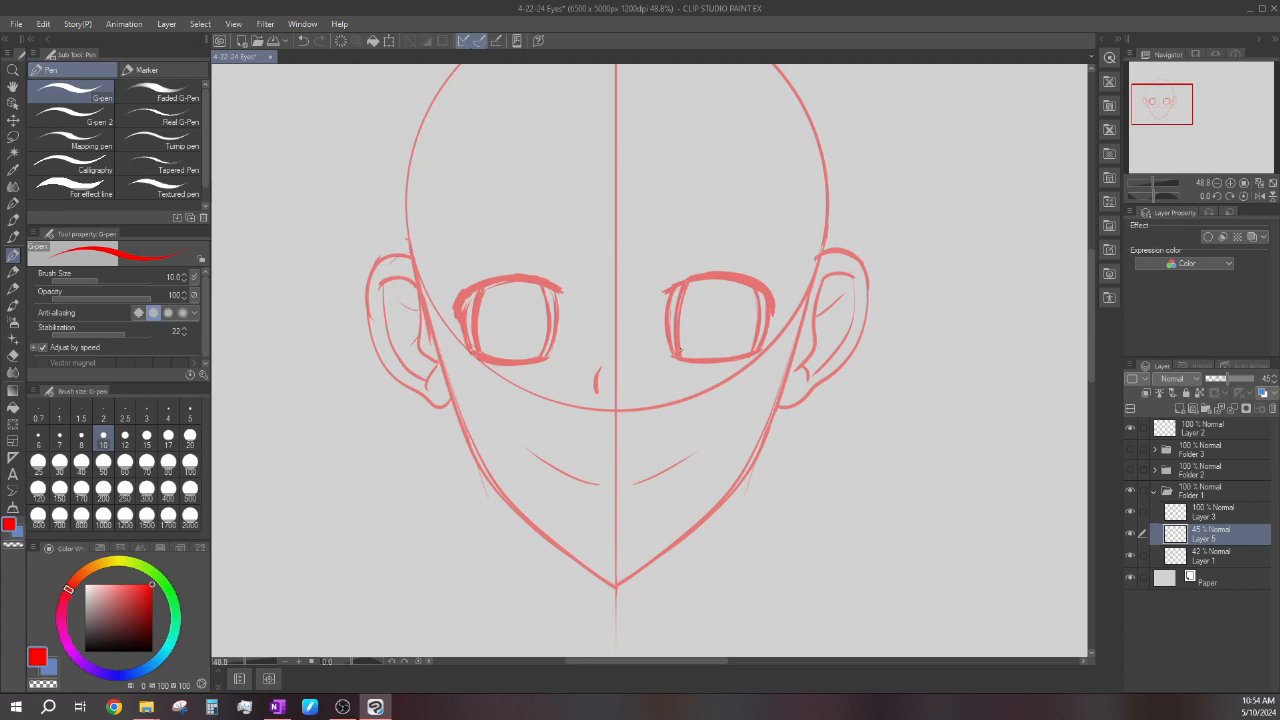
drag(760, 294, 755, 320)
Thicken the iris side edges in both eyes.
drag(477, 291, 470, 330)
drag(542, 289, 547, 327)
scroll(614, 336, down, 13)
scroll(577, 312, up, 10)
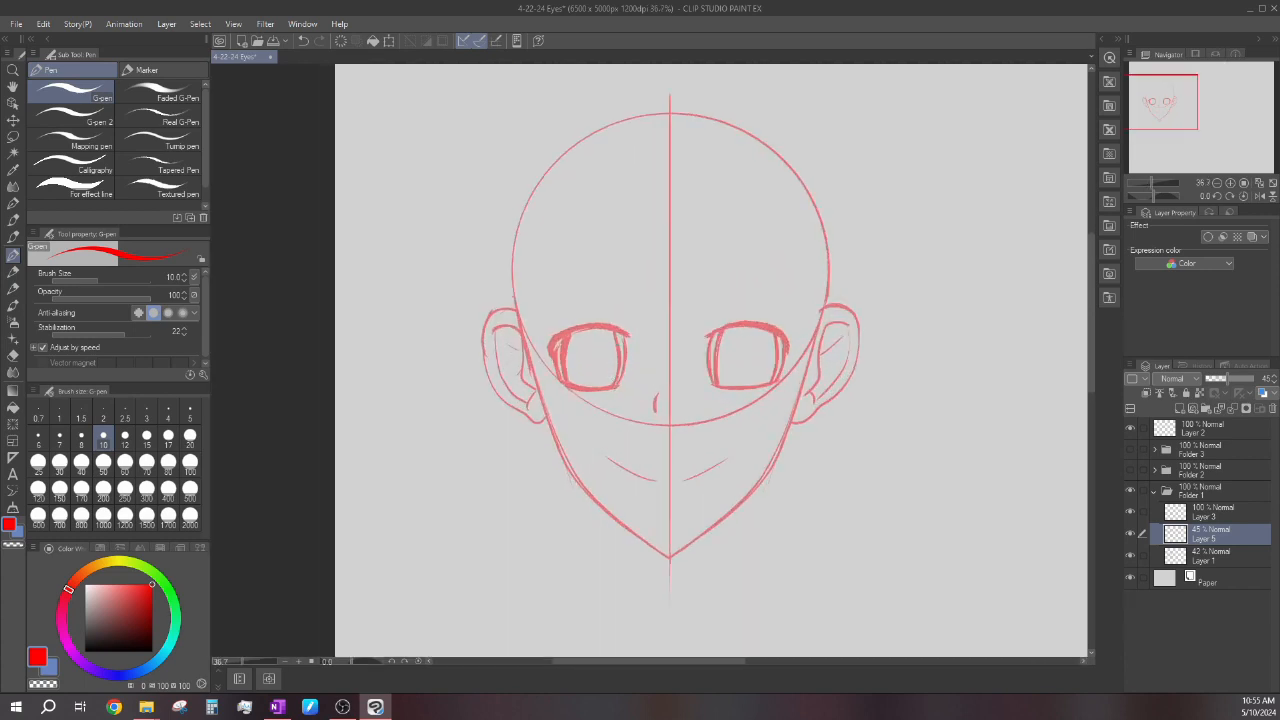
scroll(564, 362, up, 3)
drag(763, 353, 762, 384)
drag(844, 321, 838, 363)
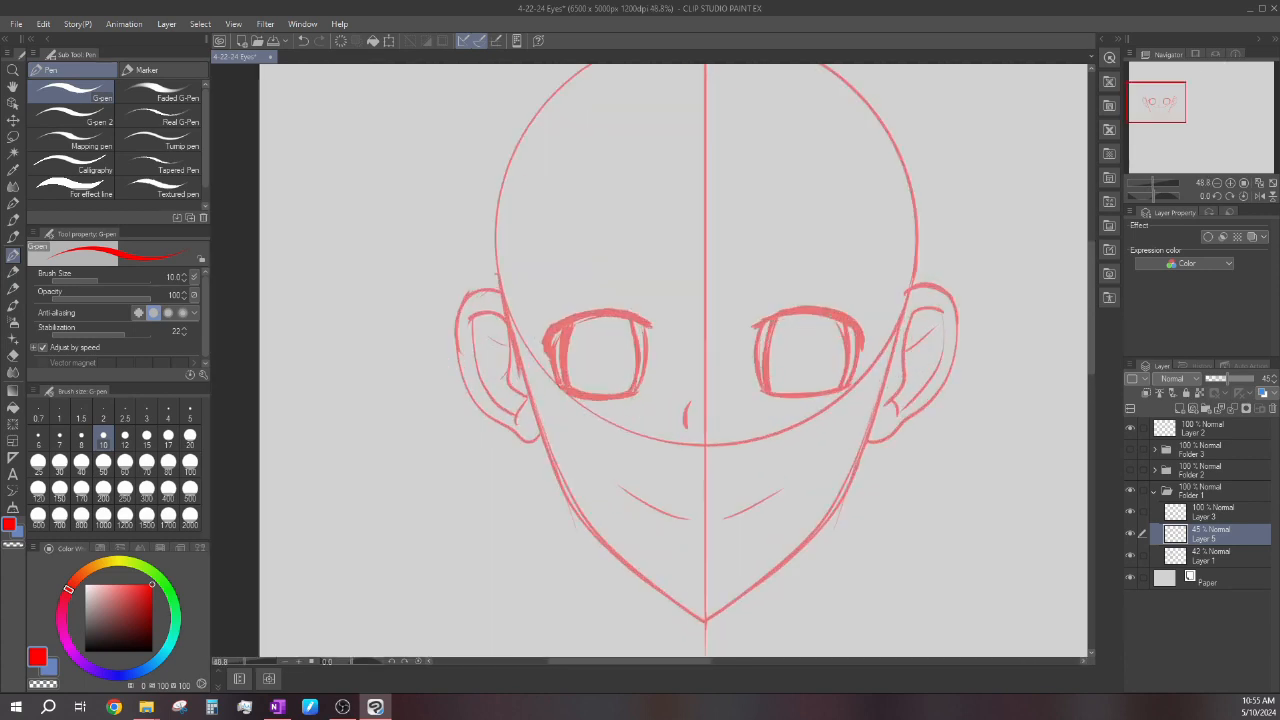
scroll(593, 306, down, 5)
scroll(593, 306, up, 3)
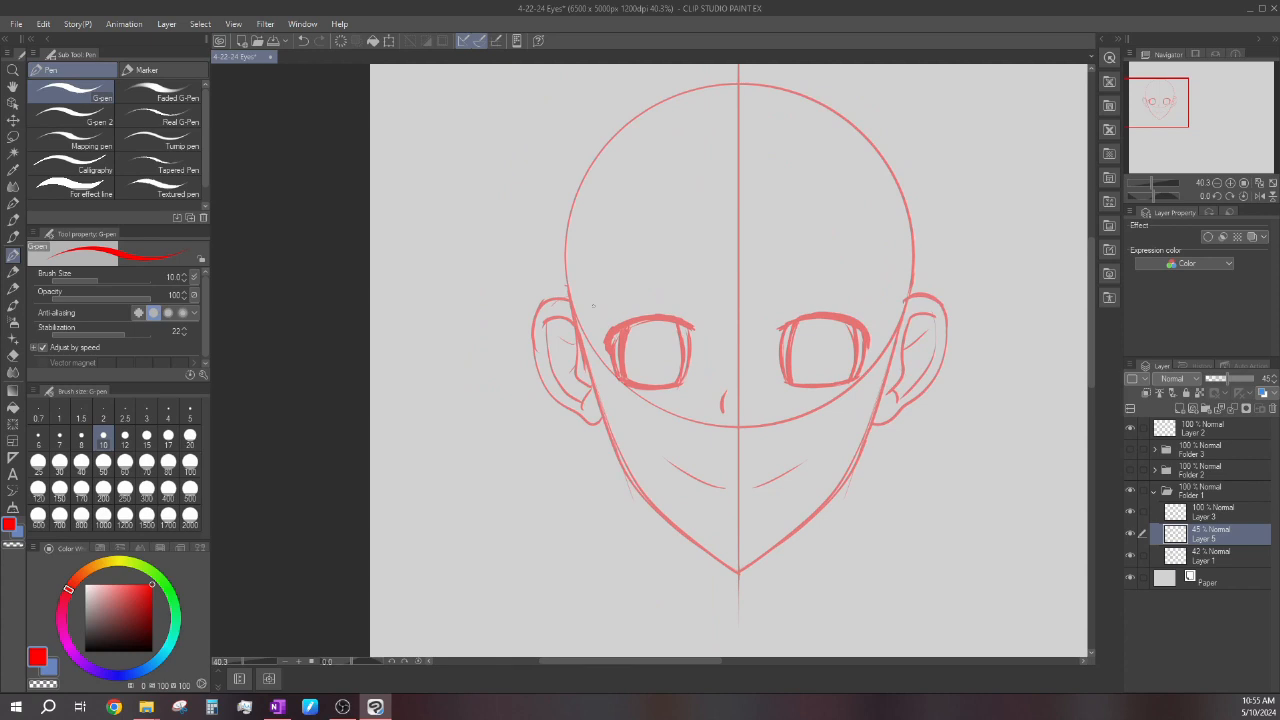
Draw an arched left eyebrow above the left eye with a thick lower curve and a thinner upper curve meeting in points.
drag(598, 300, 684, 269)
scroll(599, 289, up, 2)
key(ctrl+z)
mouse_move(588, 311)
mouse_down()
mouse_move(691, 266)
mouse_move(721, 275)
mouse_up()
scroll(642, 273, up, 3)
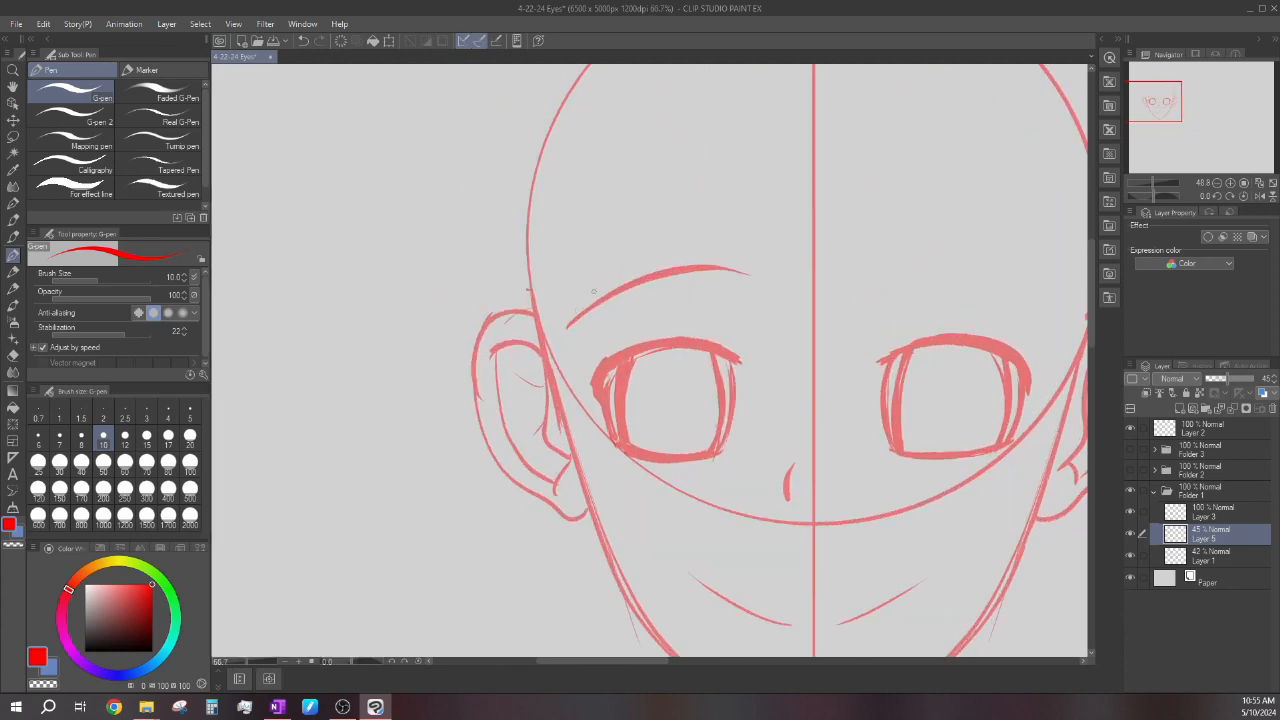
mouse_move(567, 324)
mouse_down()
mouse_move(697, 266)
mouse_move(744, 271)
mouse_up()
scroll(746, 280, down, 3)
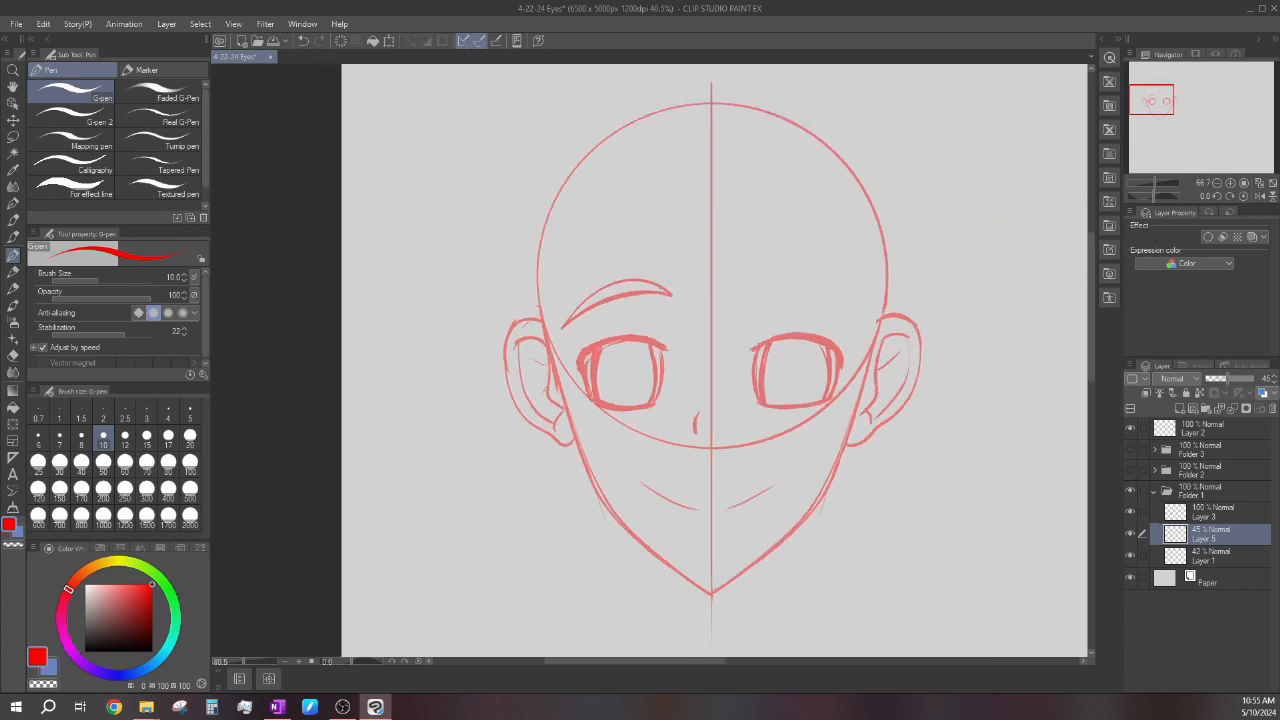
Draw a matching arched right eyebrow above the right eye, redoing strokes until it mirrors the left one.
scroll(749, 290, up, 2)
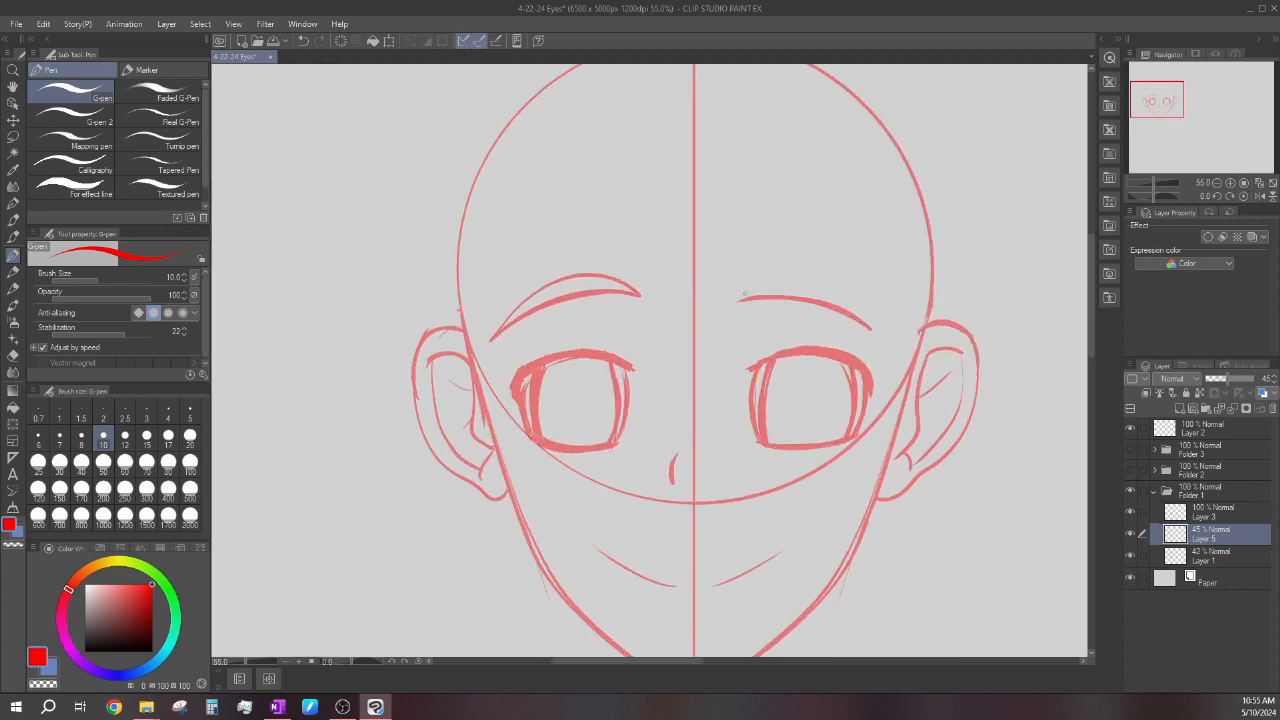
drag(740, 295, 872, 328)
key(ctrl+z)
key(ctrl+z)
drag(884, 331, 752, 289)
key(ctrl+z)
key(ctrl+z)
drag(801, 294, 881, 330)
key(ctrl+z)
scroll(712, 354, down, 5)
scroll(714, 345, up, 2)
Lasso the right eyebrow, rotate it slightly counterclockwise with a transform, and deselect.
click(14, 122)
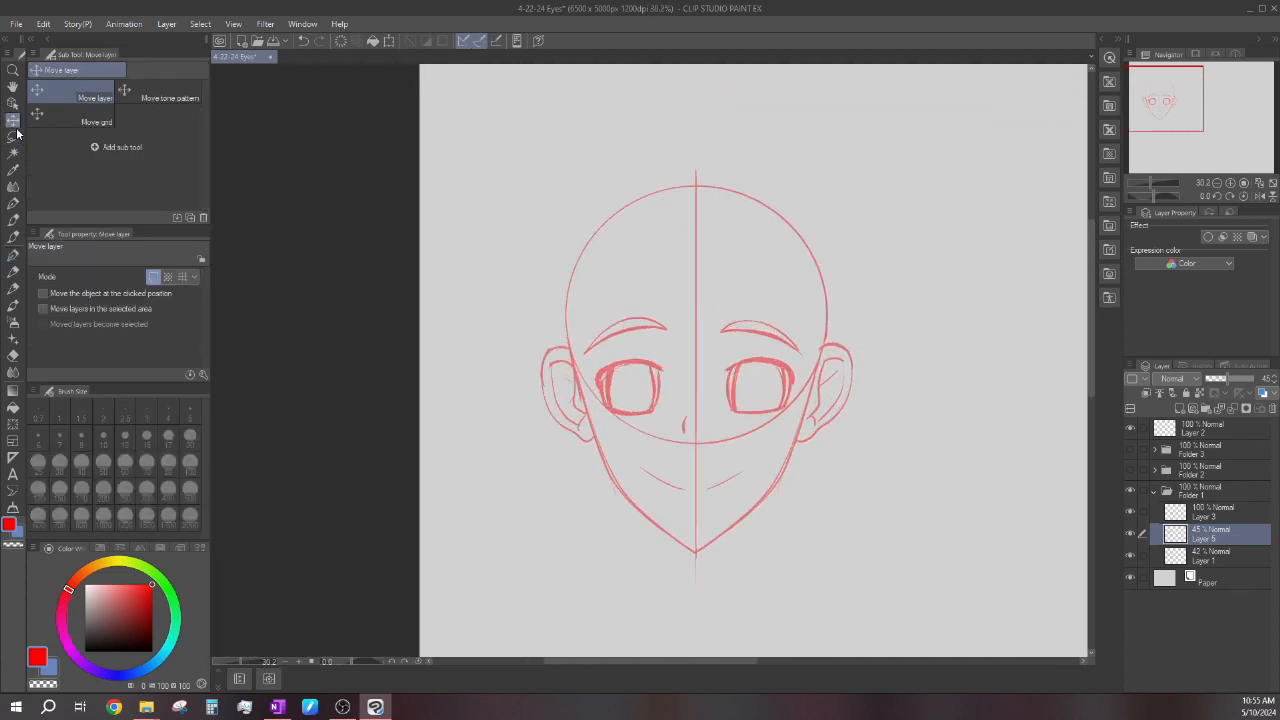
click(14, 137)
mouse_move(730, 308)
mouse_down()
mouse_move(811, 326)
mouse_move(712, 345)
mouse_up()
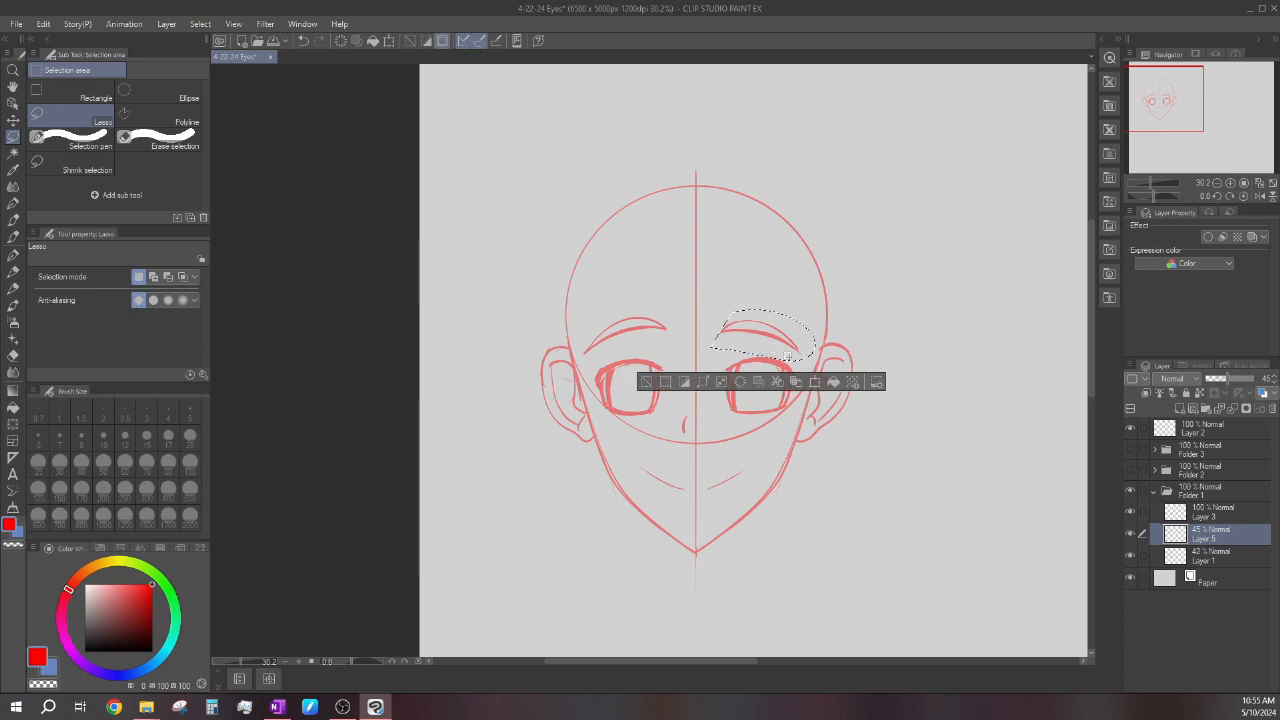
click(813, 382)
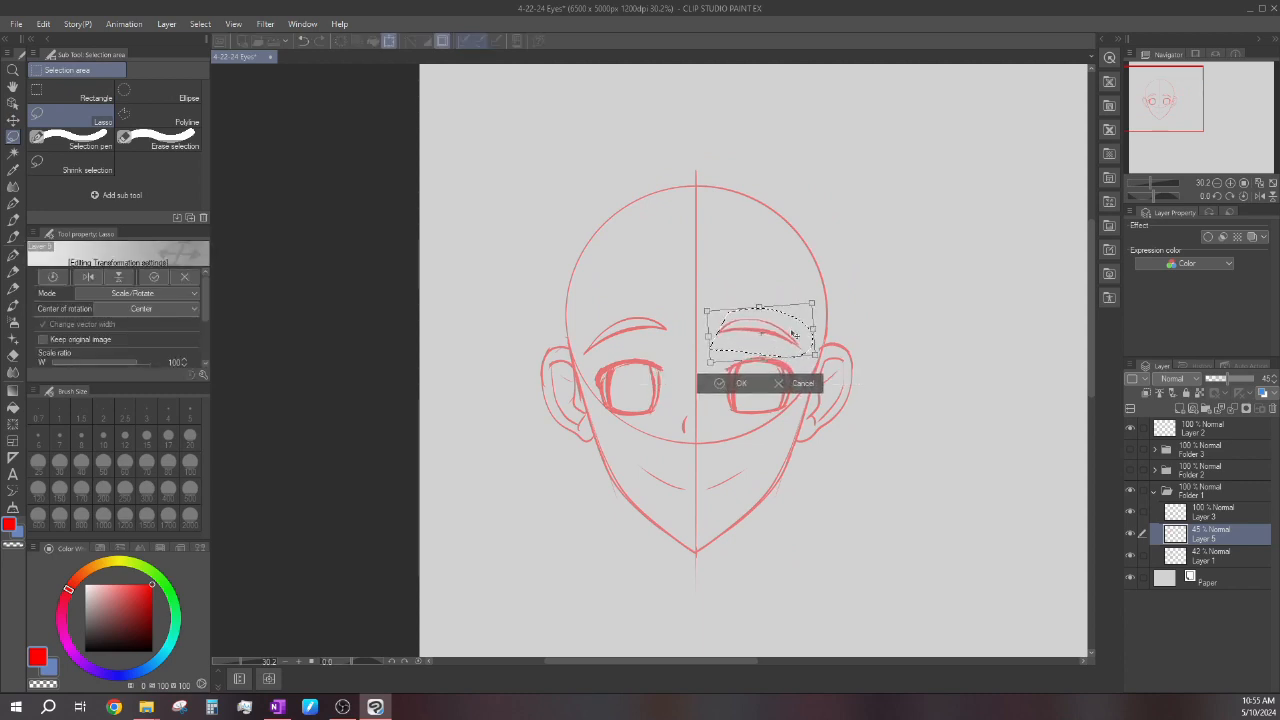
click(725, 383)
click(648, 372)
Thicken and smooth the upper lash lines of both eyes with the G-pen.
click(12, 256)
scroll(597, 369, up, 5)
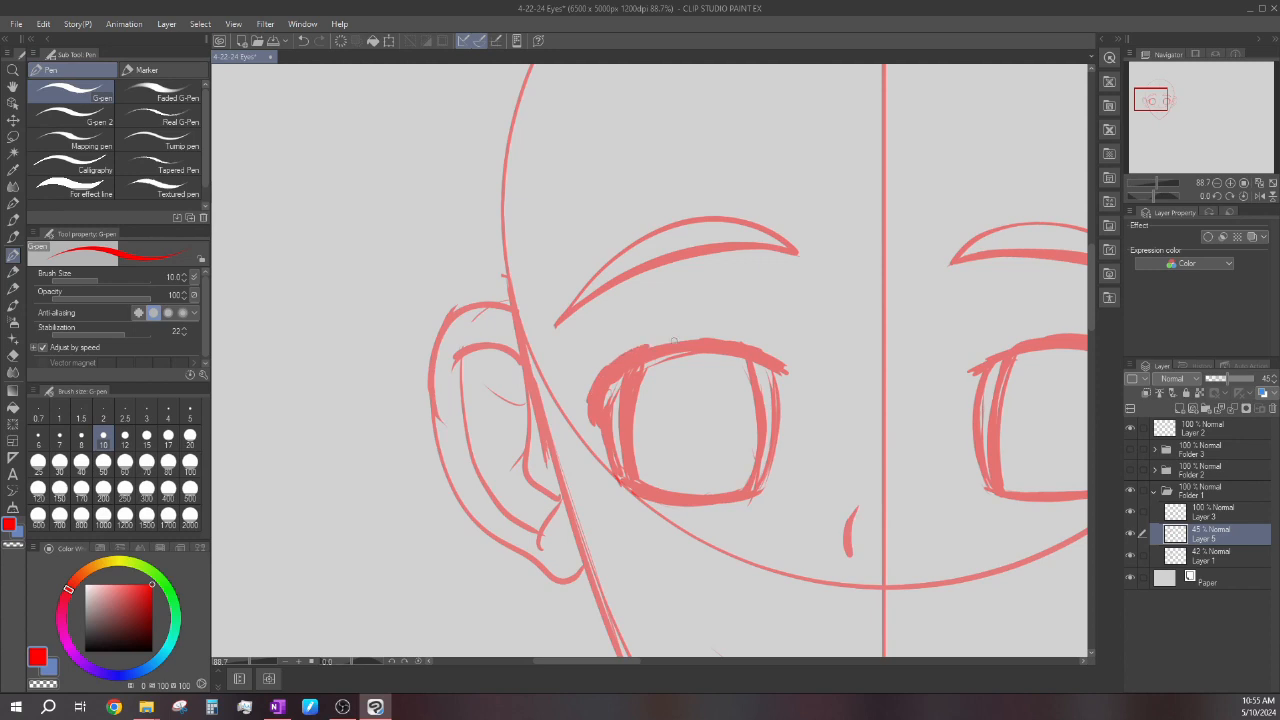
mouse_move(586, 396)
mouse_down()
mouse_move(626, 348)
mouse_move(732, 341)
mouse_up()
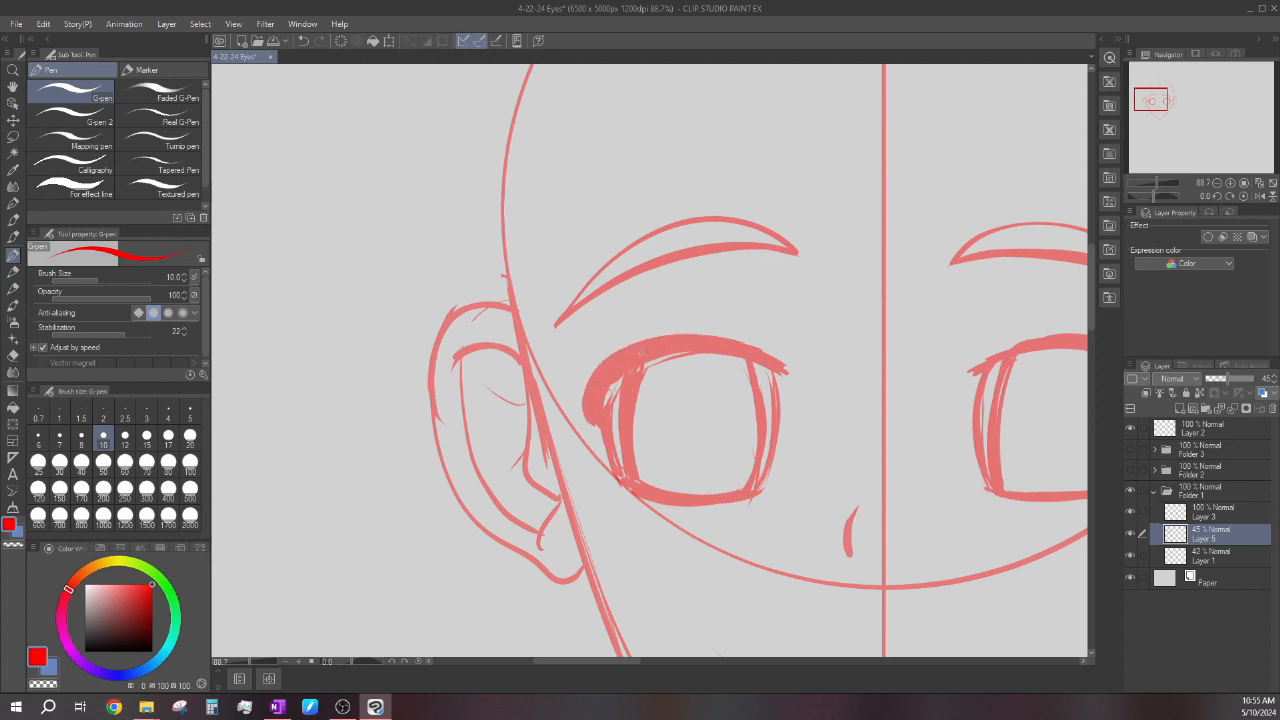
scroll(620, 355, down, 4)
scroll(700, 362, up, 5)
mouse_move(724, 351)
mouse_down()
mouse_move(770, 353)
mouse_move(842, 371)
mouse_move(870, 456)
mouse_up()
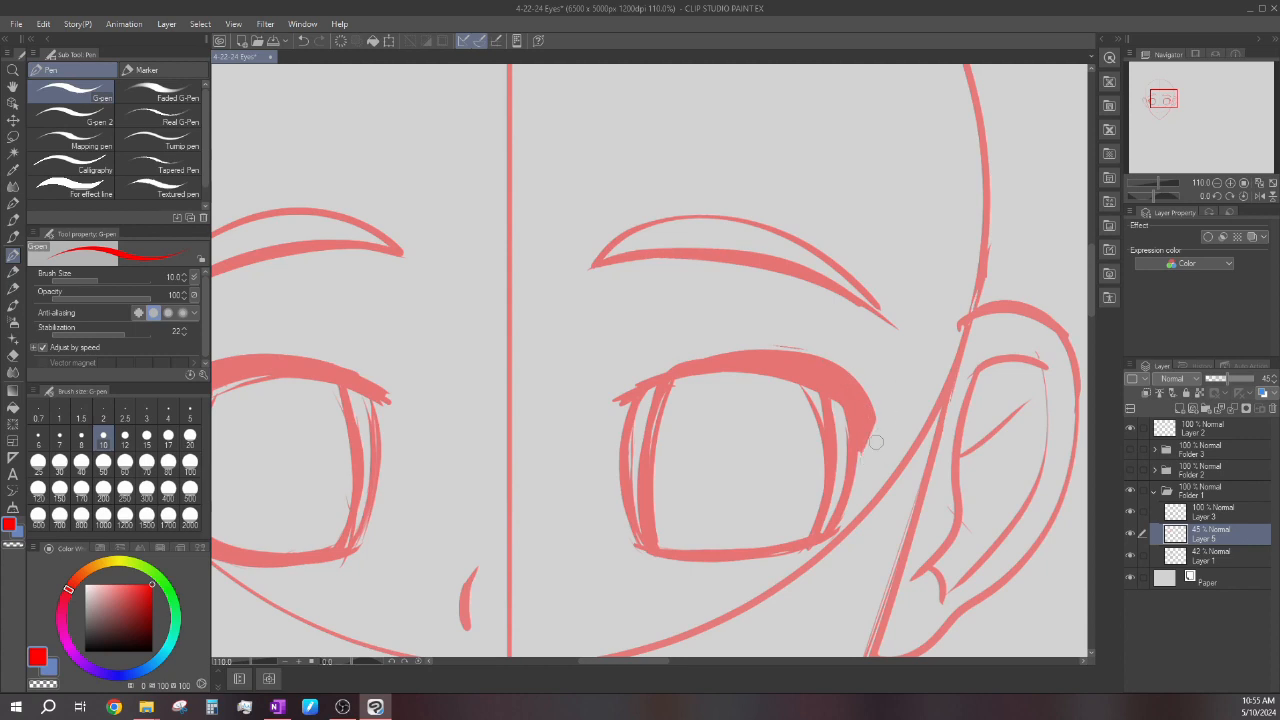
scroll(865, 432, down, 4)
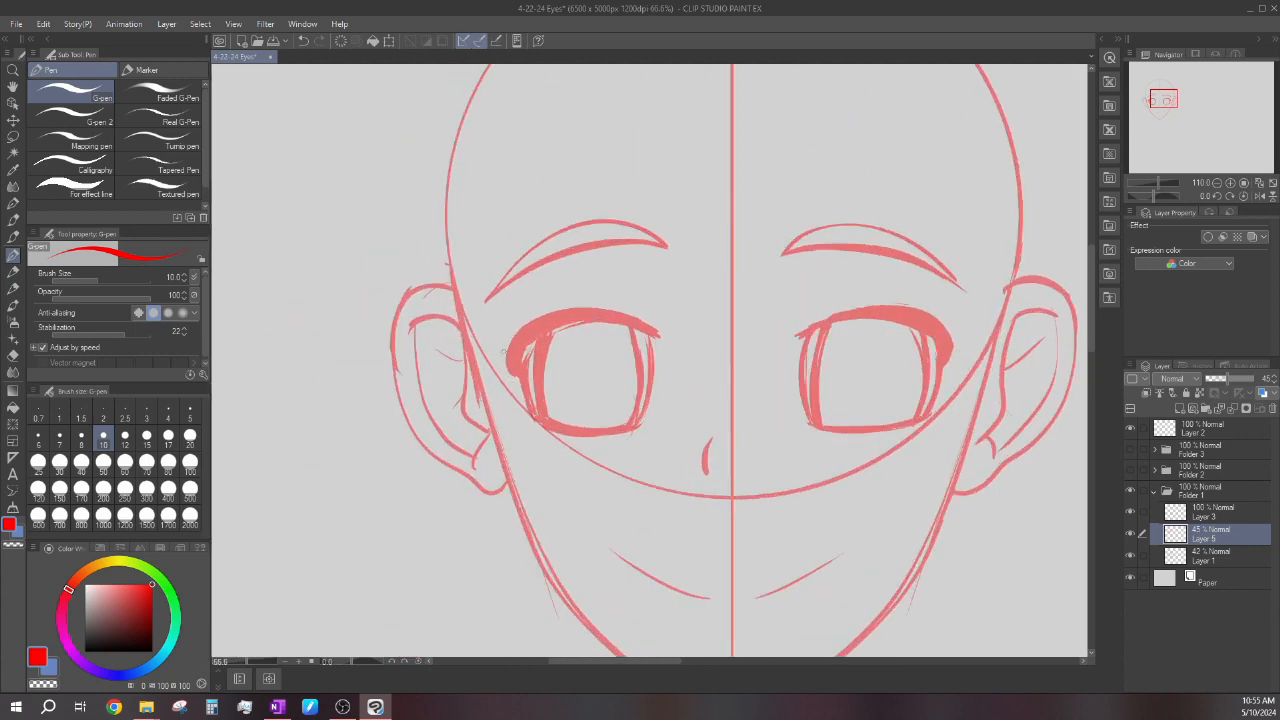
Shape the outer corners of both upper lash lines into downward-tapering points and refine the lines' upper edges.
scroll(480, 330, up, 4)
scroll(480, 330, up, 2)
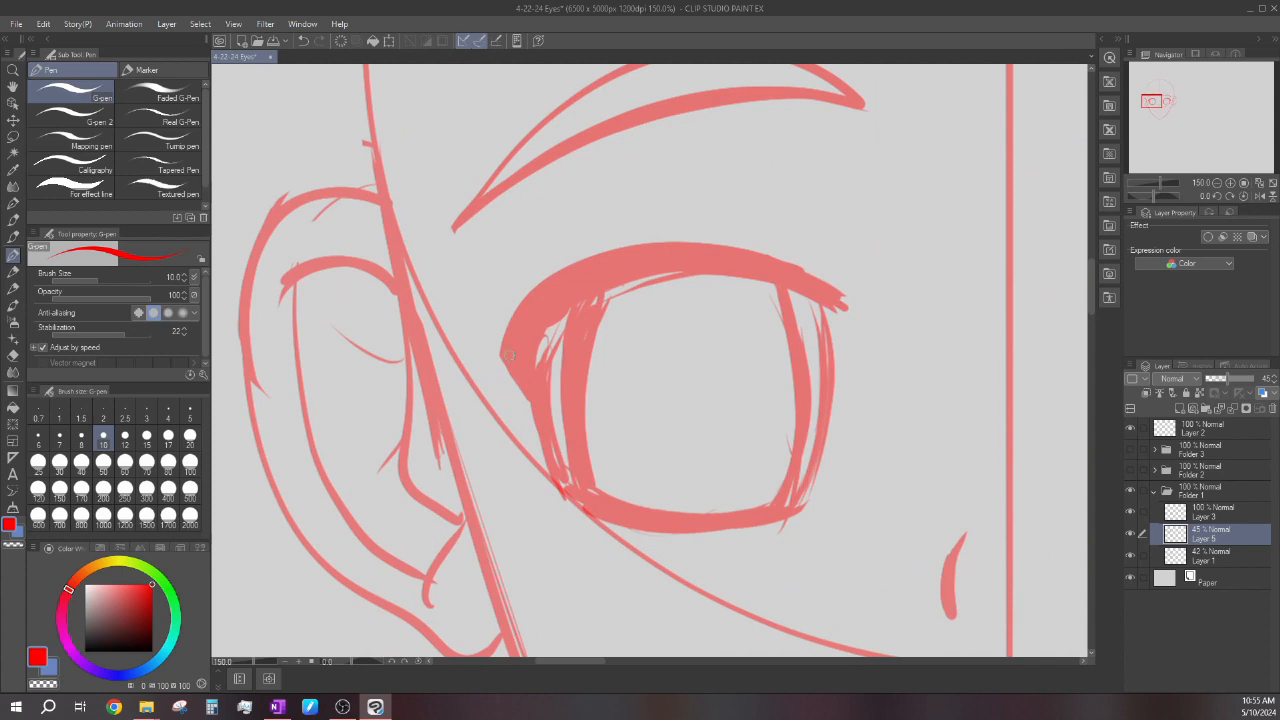
scroll(536, 311, down, 4)
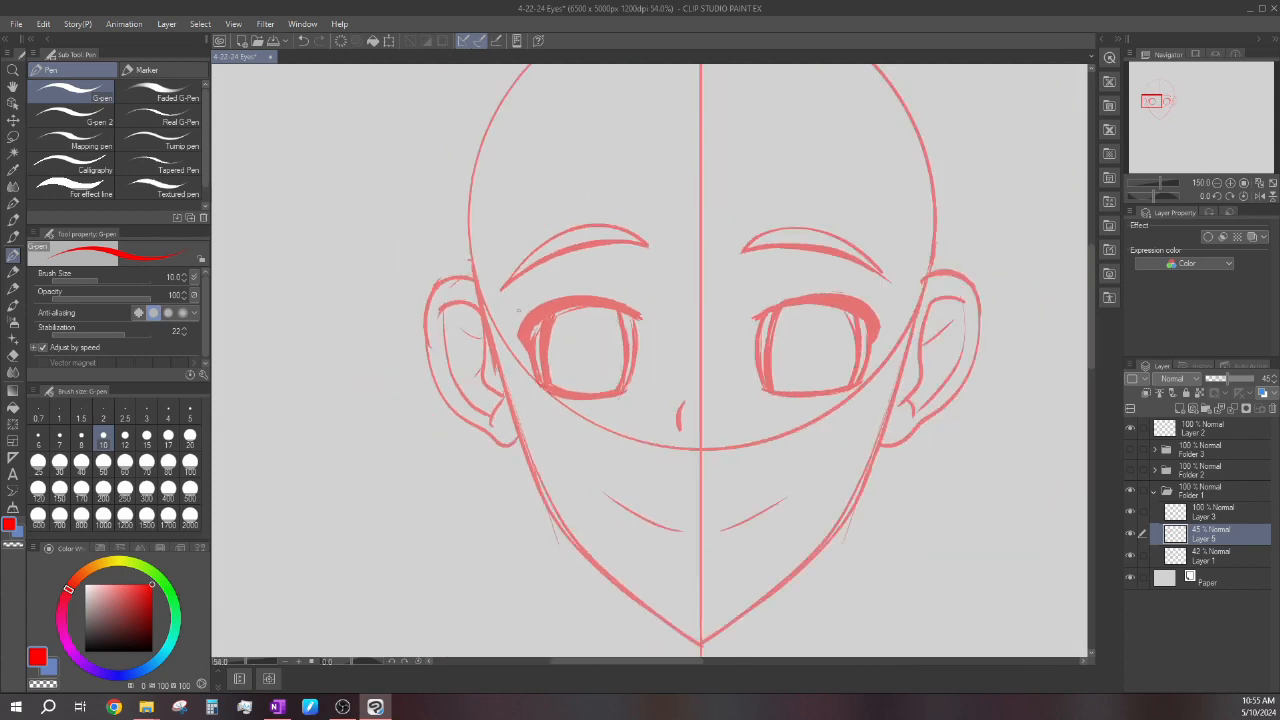
scroll(900, 380, up, 2)
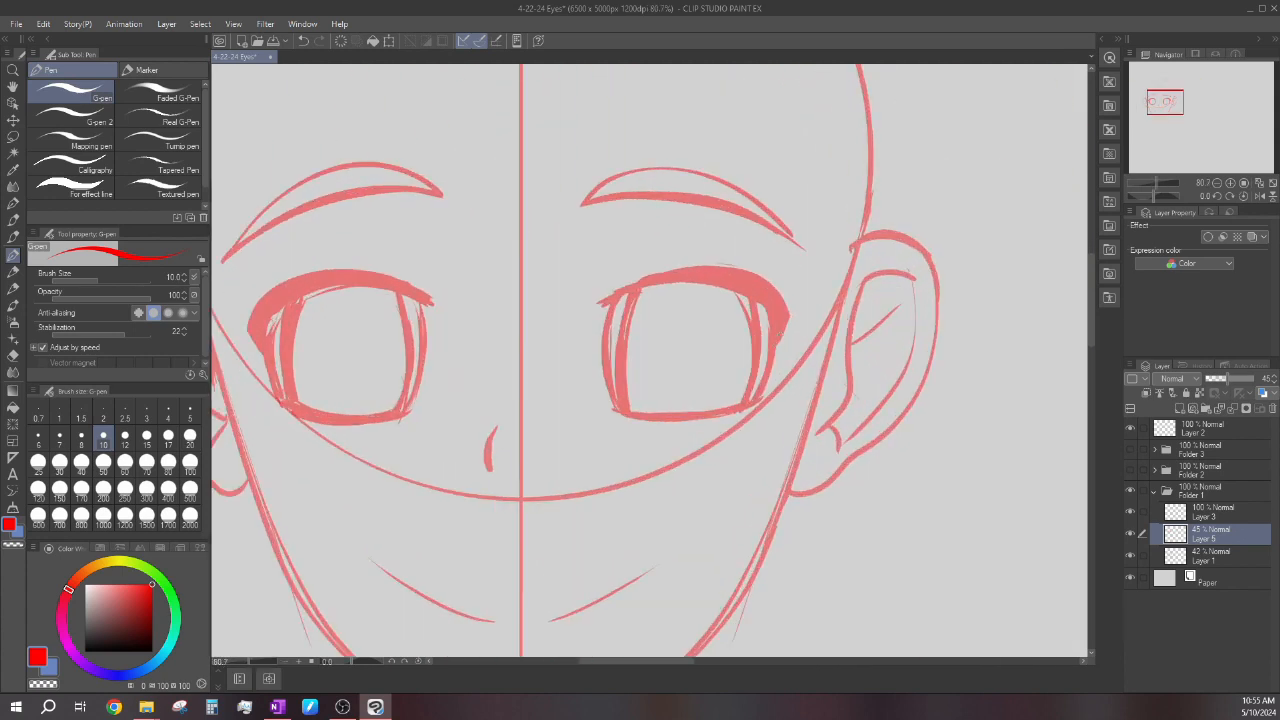
scroll(929, 313, down, 4)
scroll(929, 313, up, 3)
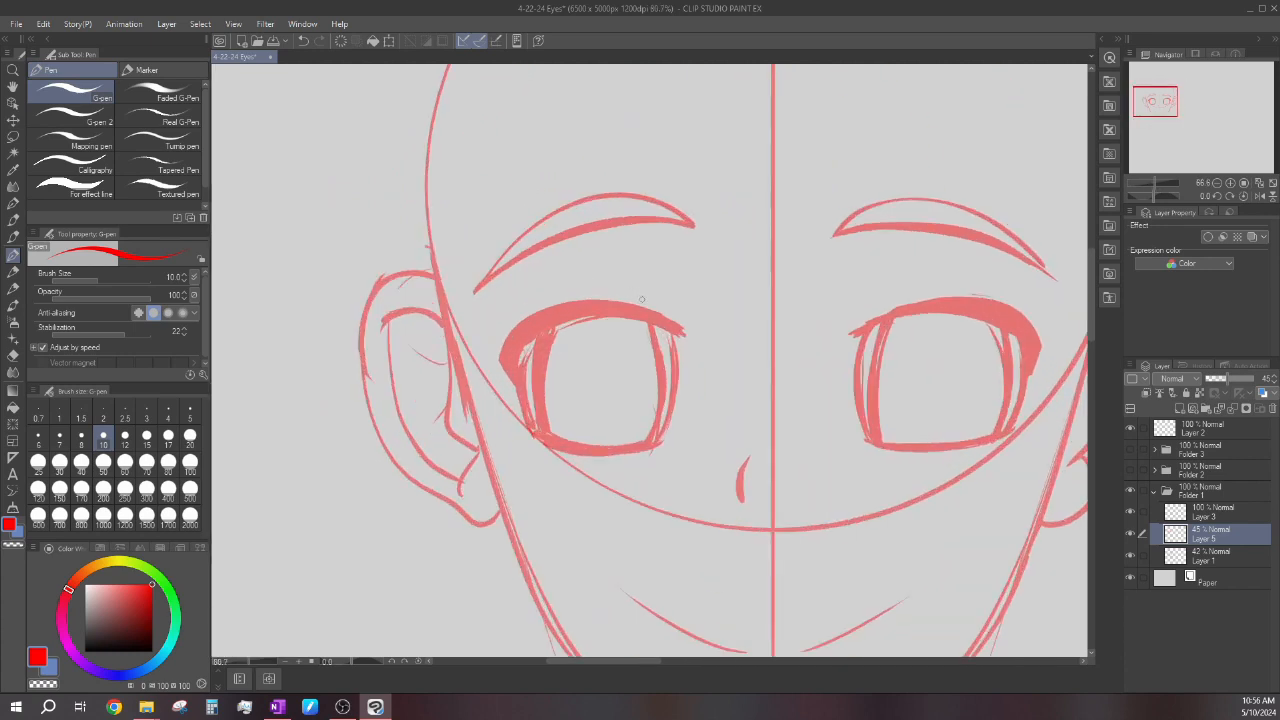
scroll(929, 313, down, 2)
scroll(905, 312, up, 4)
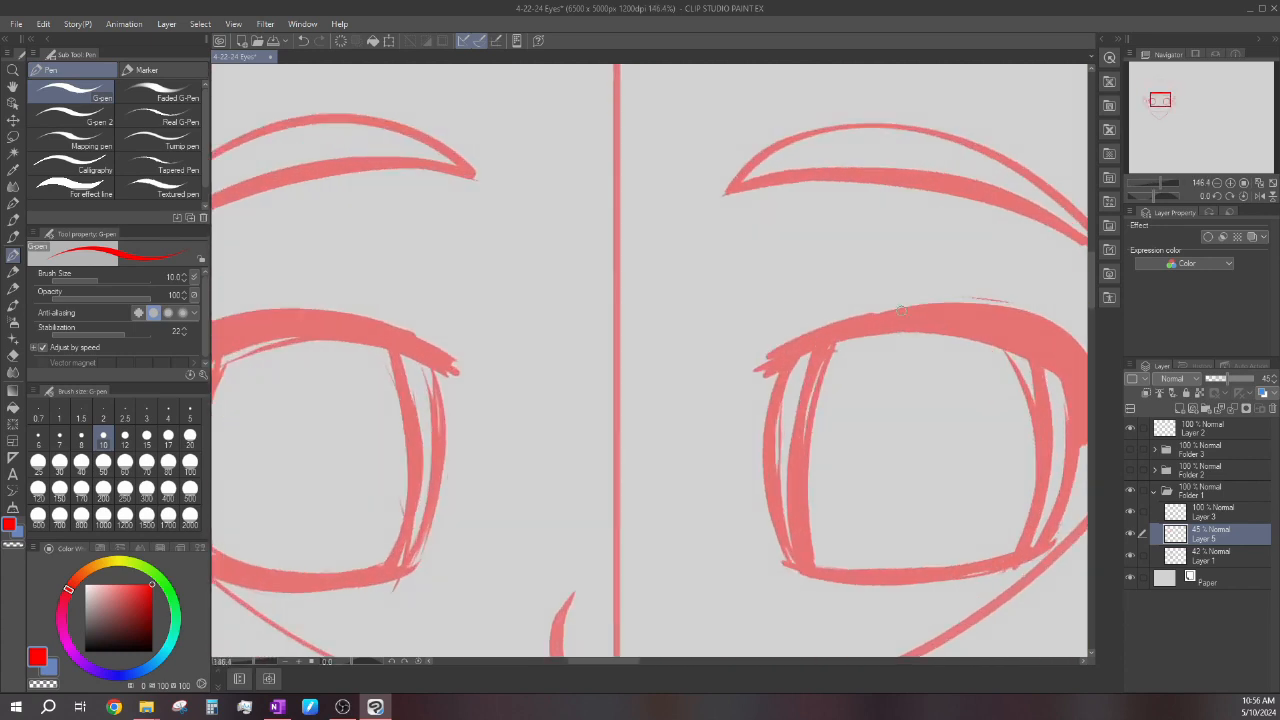
scroll(773, 354, down, 4)
scroll(640, 309, up, 2)
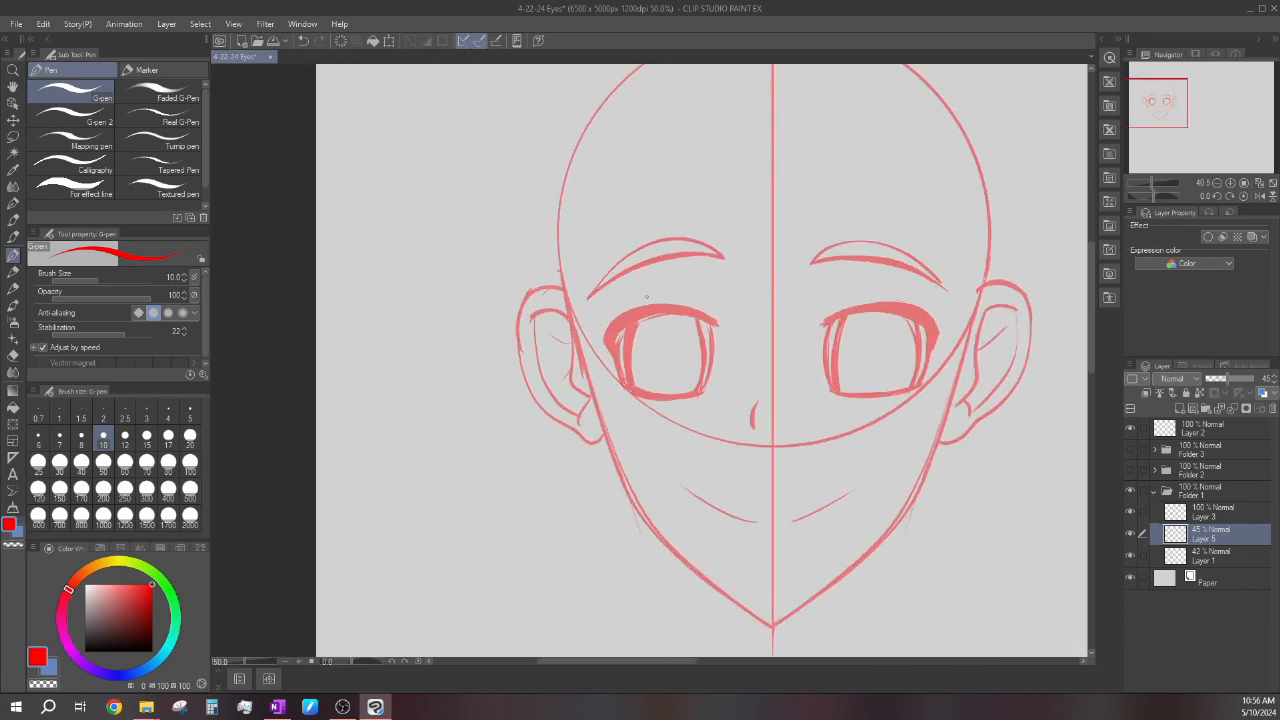
Set the G-pen size to 20 and add pointed lashes at the outer corners and along the upper and lower lids of both eyes.
key(bracketright)
key(bracketright)
key(bracketright)
key(bracketright)
scroll(619, 321, up, 1)
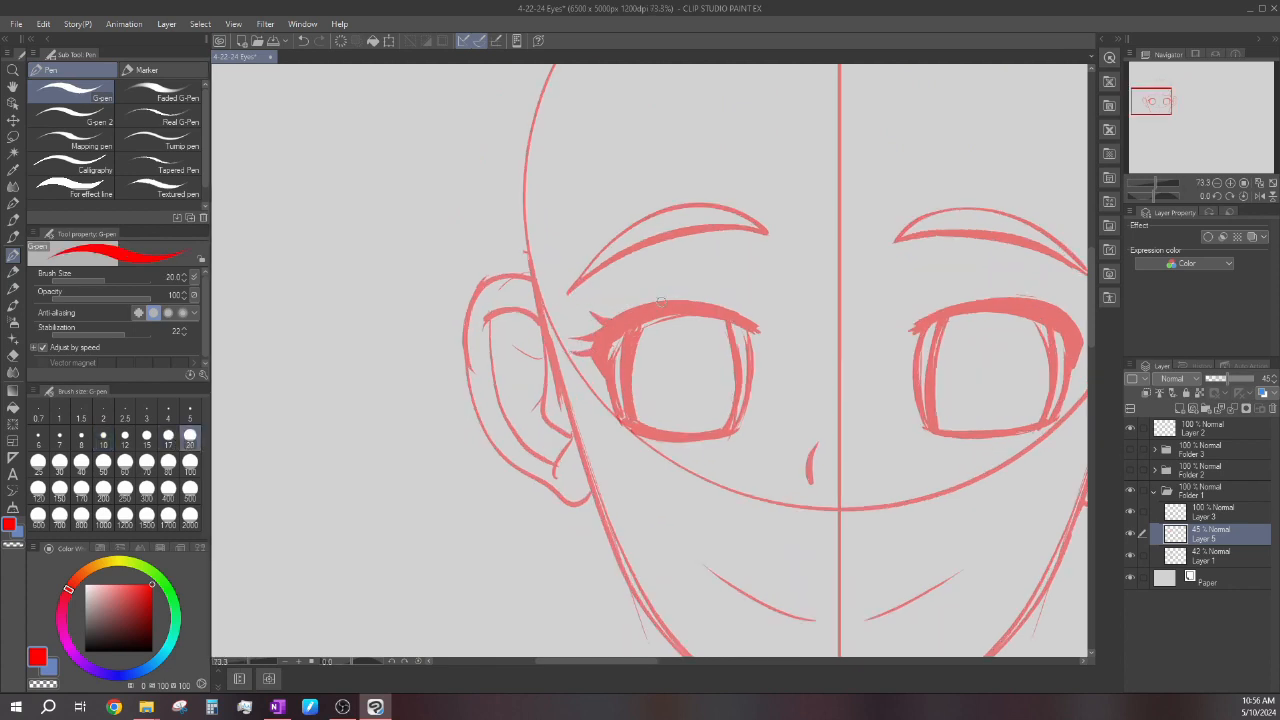
scroll(653, 276, down, 4)
scroll(812, 306, up, 3)
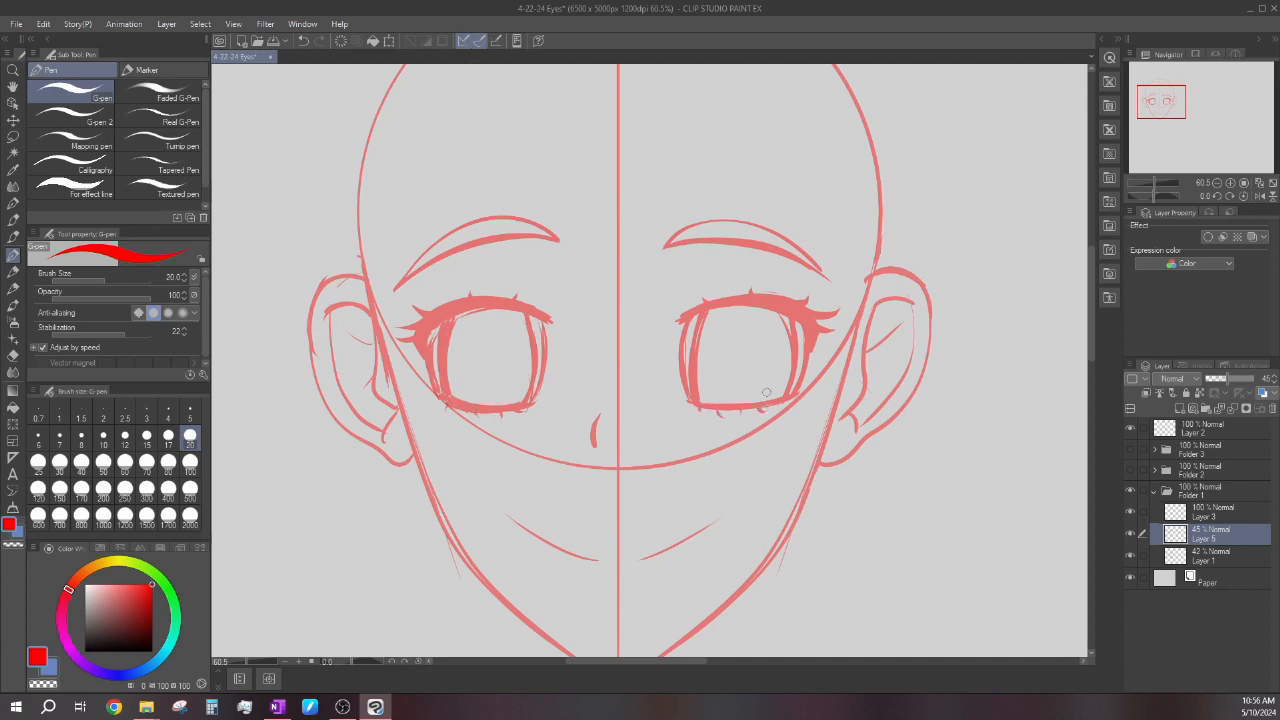
Lasso the left eye with its eyebrow, nudge it slightly toward the face's vertical center line, and deselect.
scroll(795, 368, down, 10)
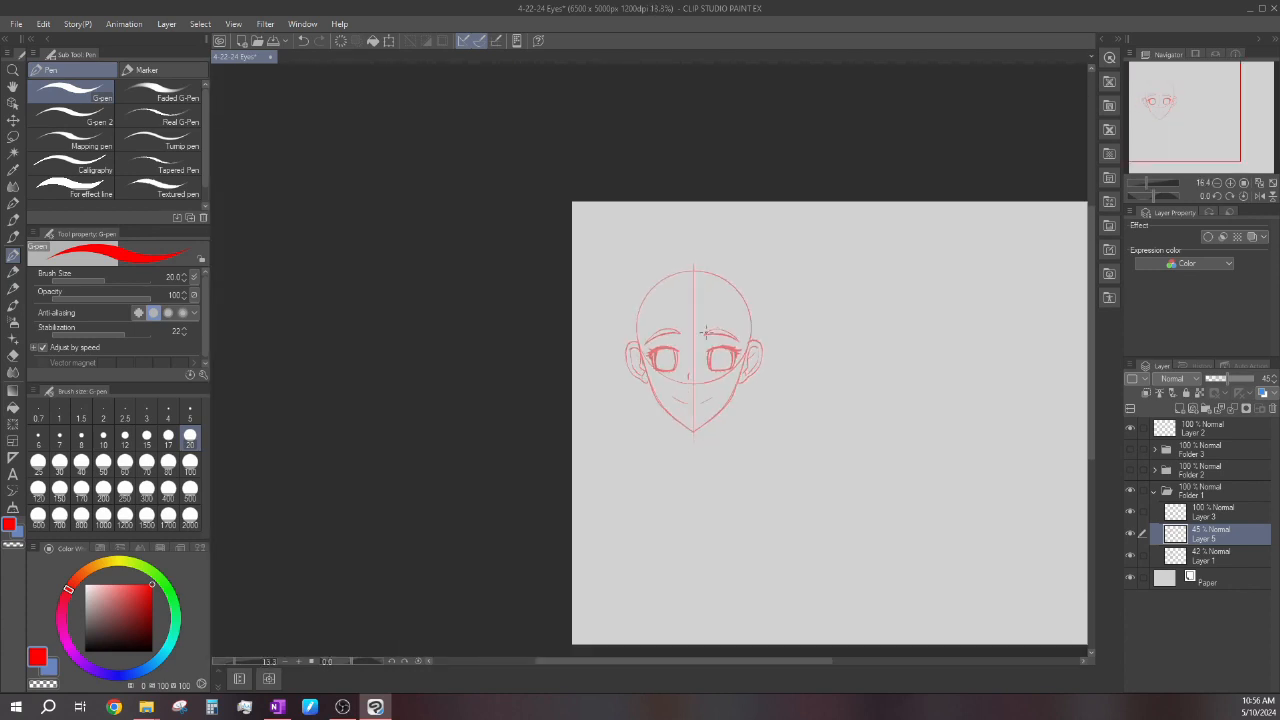
scroll(694, 341, up, 5)
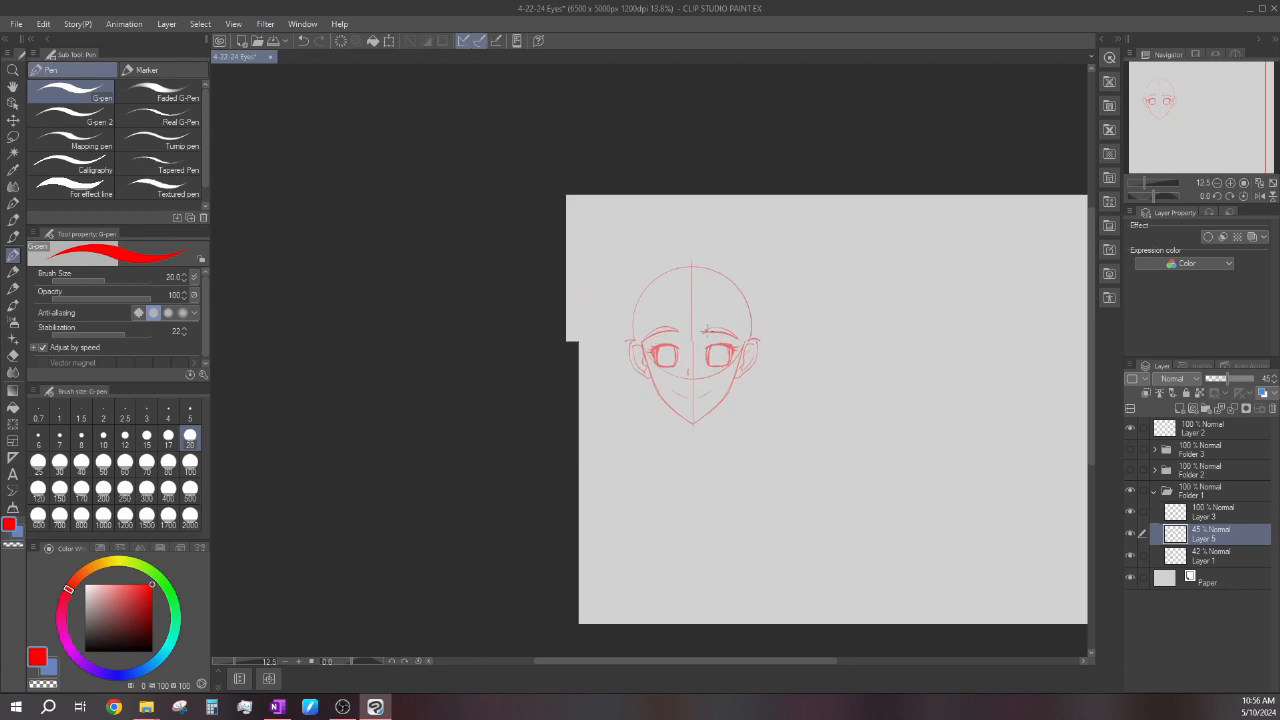
click(14, 138)
scroll(595, 325, up, 2)
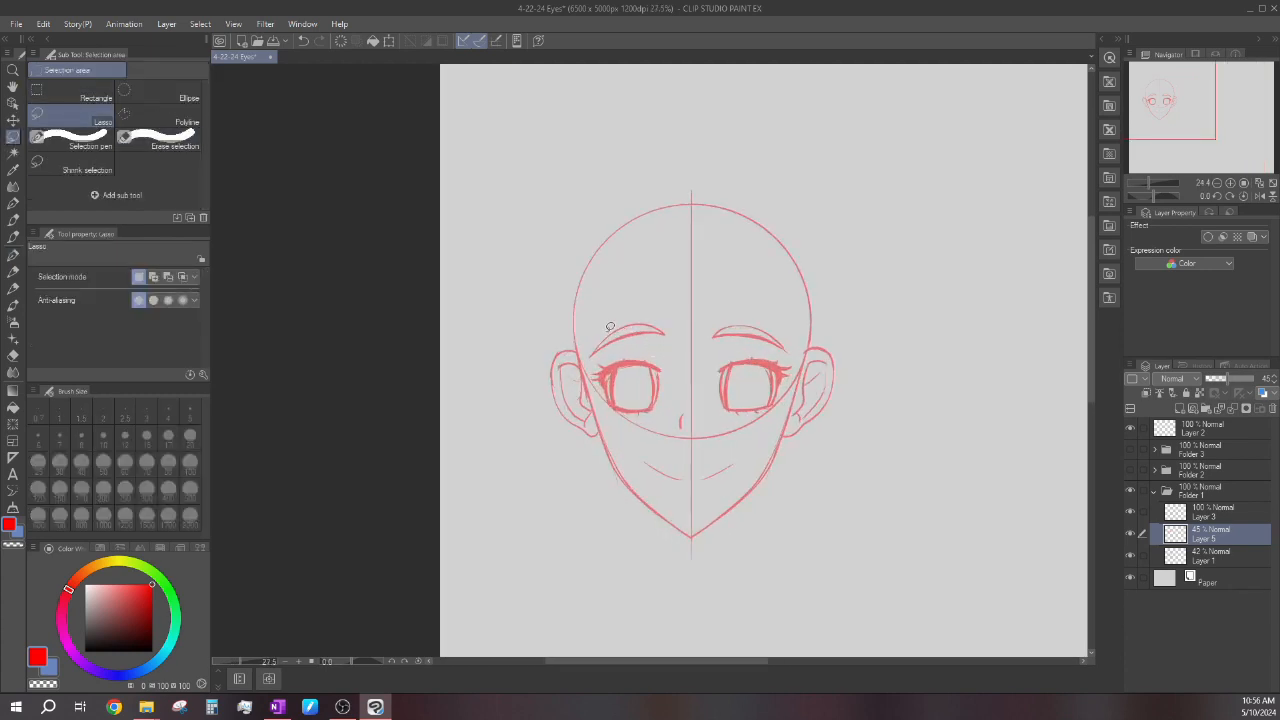
mouse_move(596, 321)
mouse_down()
mouse_move(665, 462)
mouse_move(578, 342)
mouse_up()
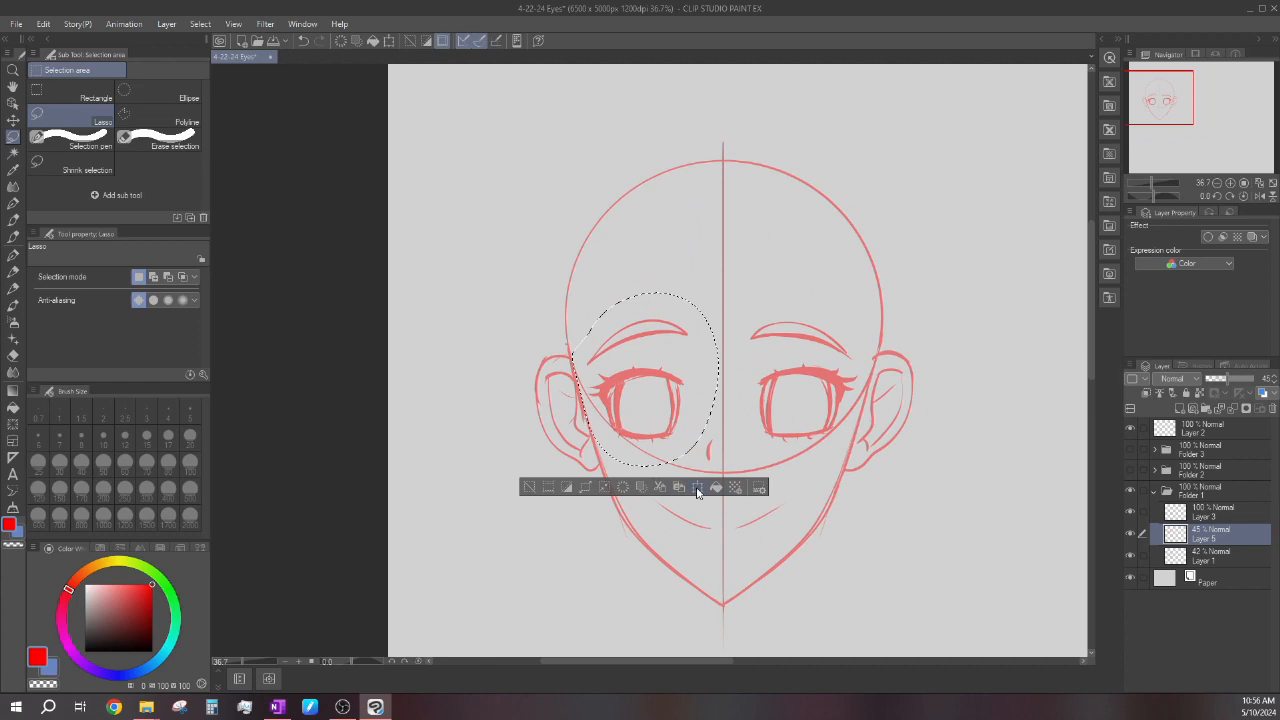
click(697, 489)
drag(673, 448, 677, 449)
click(609, 487)
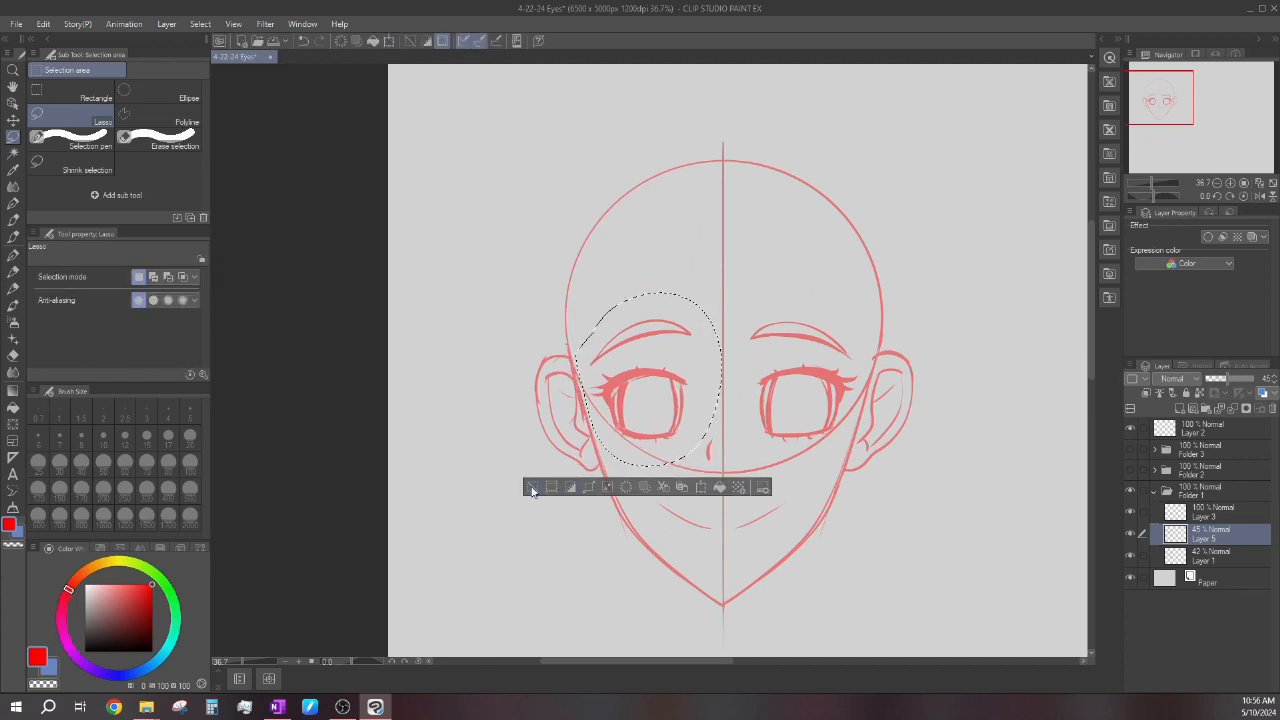
click(532, 488)
Lasso the right eye with its eyebrow, nudge it slightly toward the center line, and deselect.
mouse_move(816, 294)
mouse_down()
mouse_move(873, 367)
mouse_move(742, 416)
mouse_up()
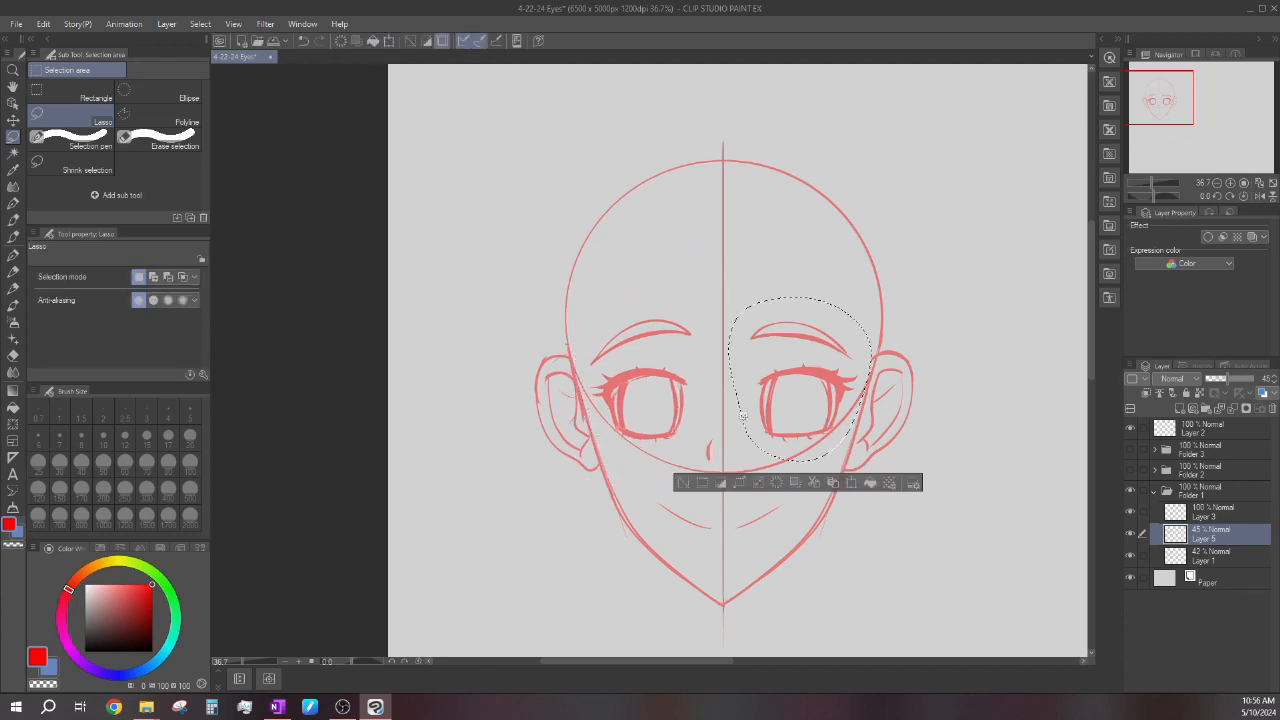
click(851, 484)
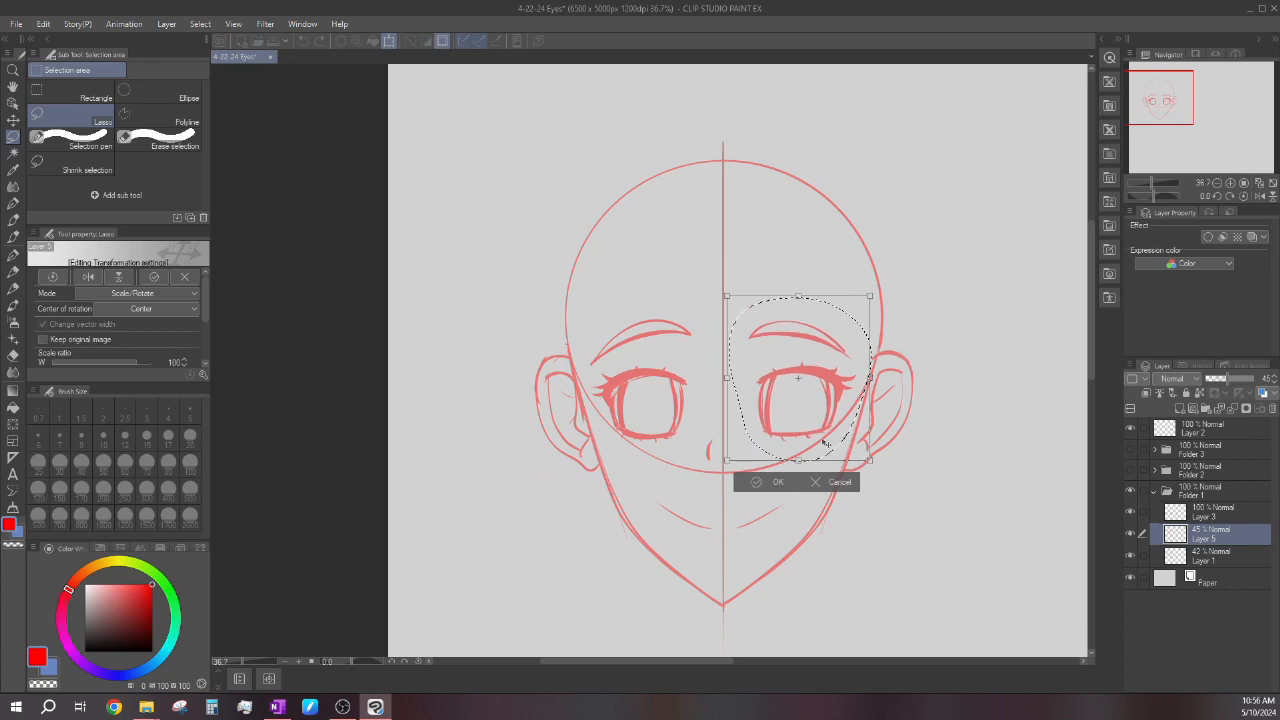
click(768, 482)
click(684, 479)
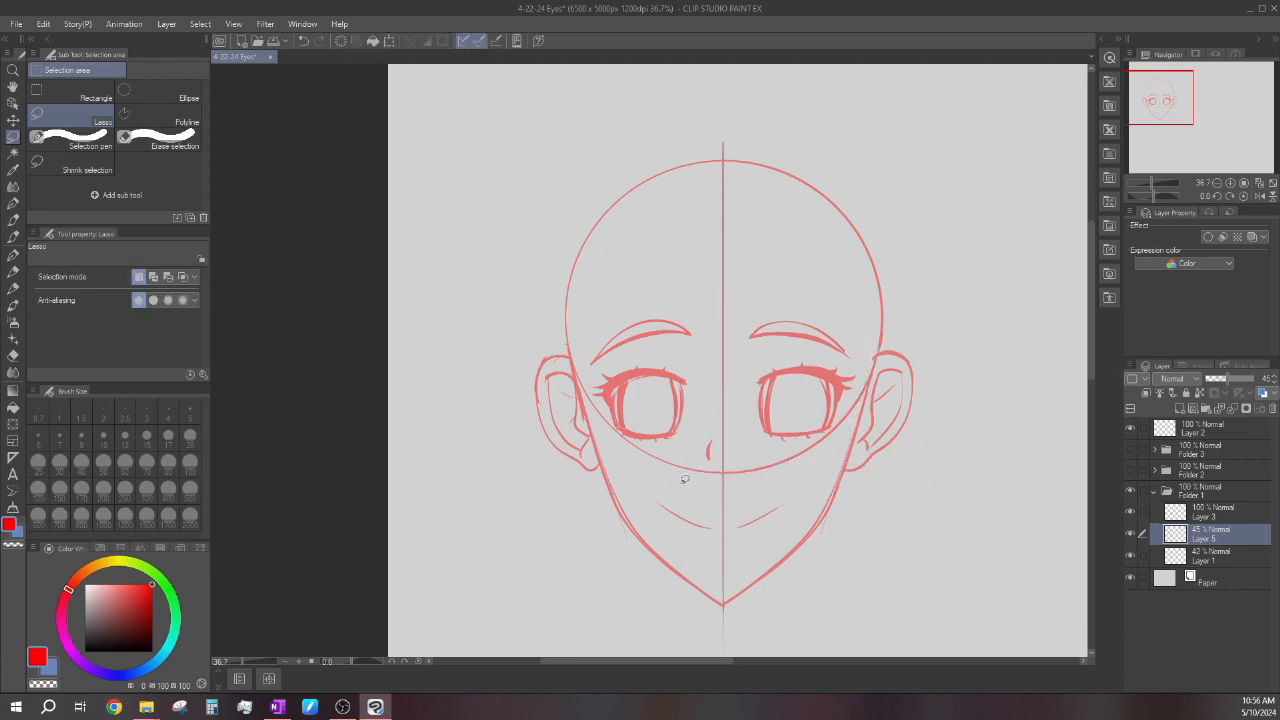
Draw thin lines just above the upper lash lines of both eyes with the G-pen at size 10.
click(13, 254)
scroll(645, 336, up, 3)
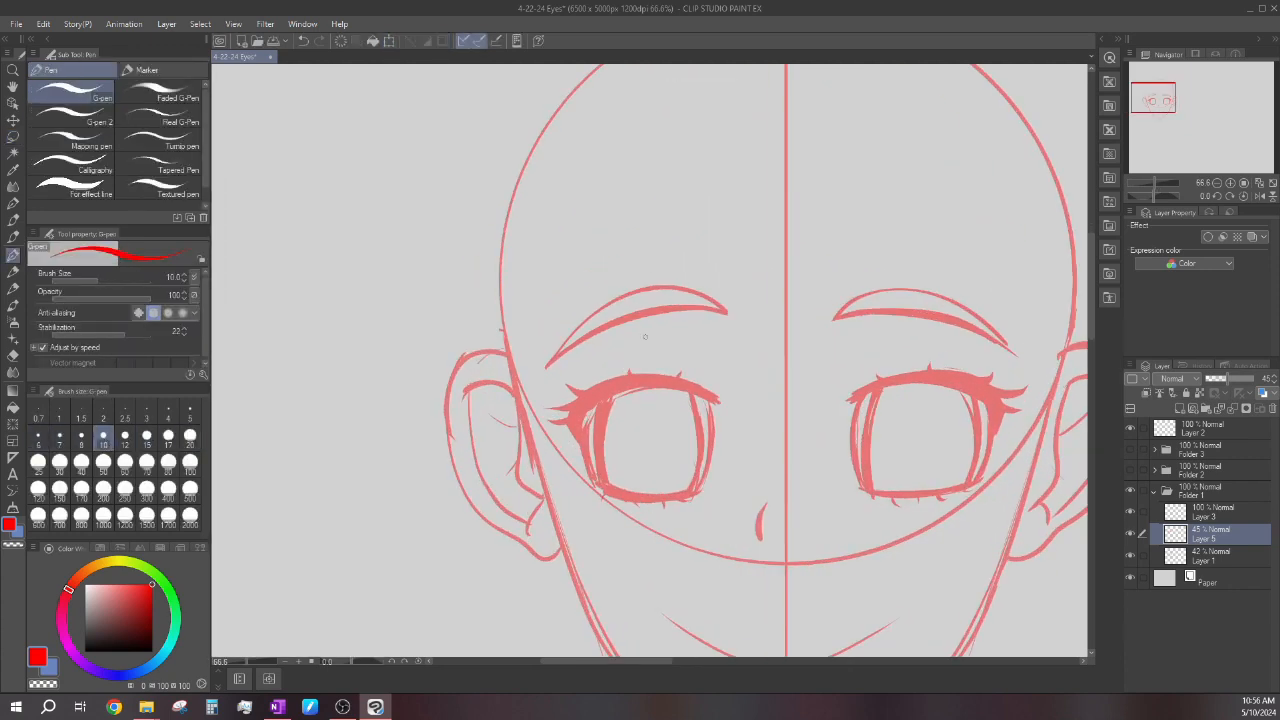
scroll(645, 336, up, 2)
scroll(703, 349, down, 4)
scroll(703, 349, up, 4)
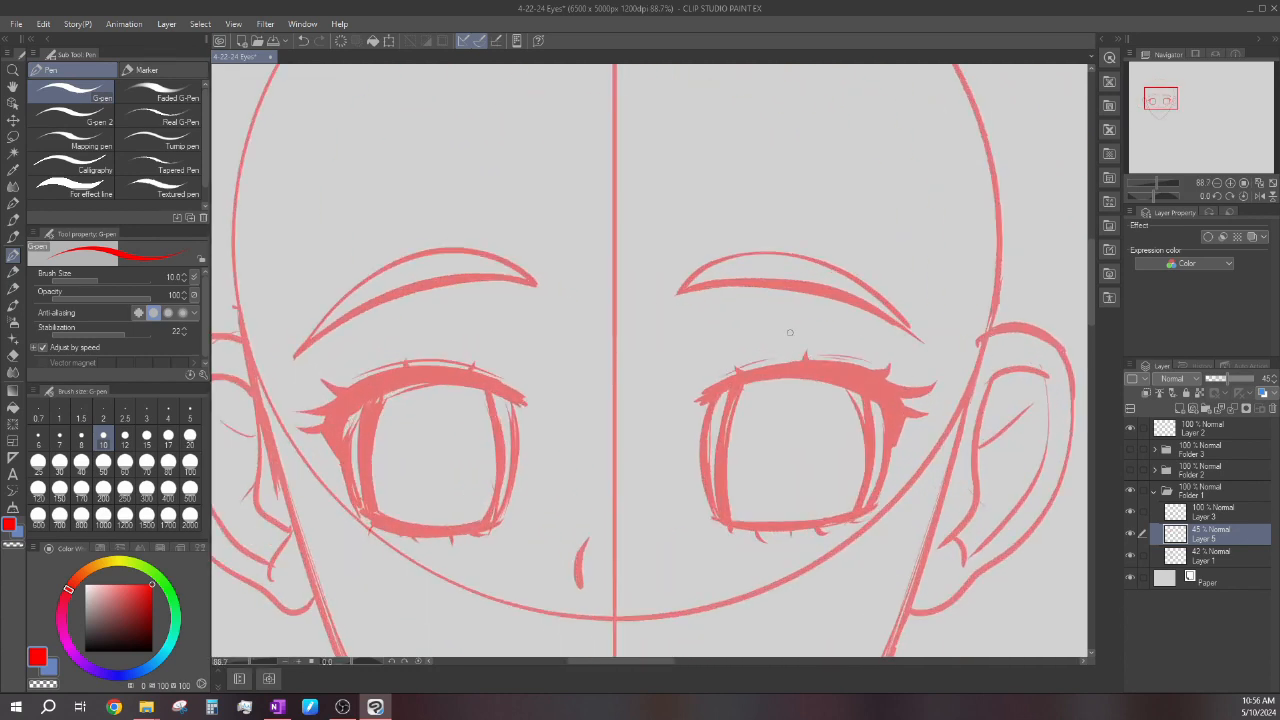
scroll(734, 324, down, 2)
scroll(479, 340, up, 3)
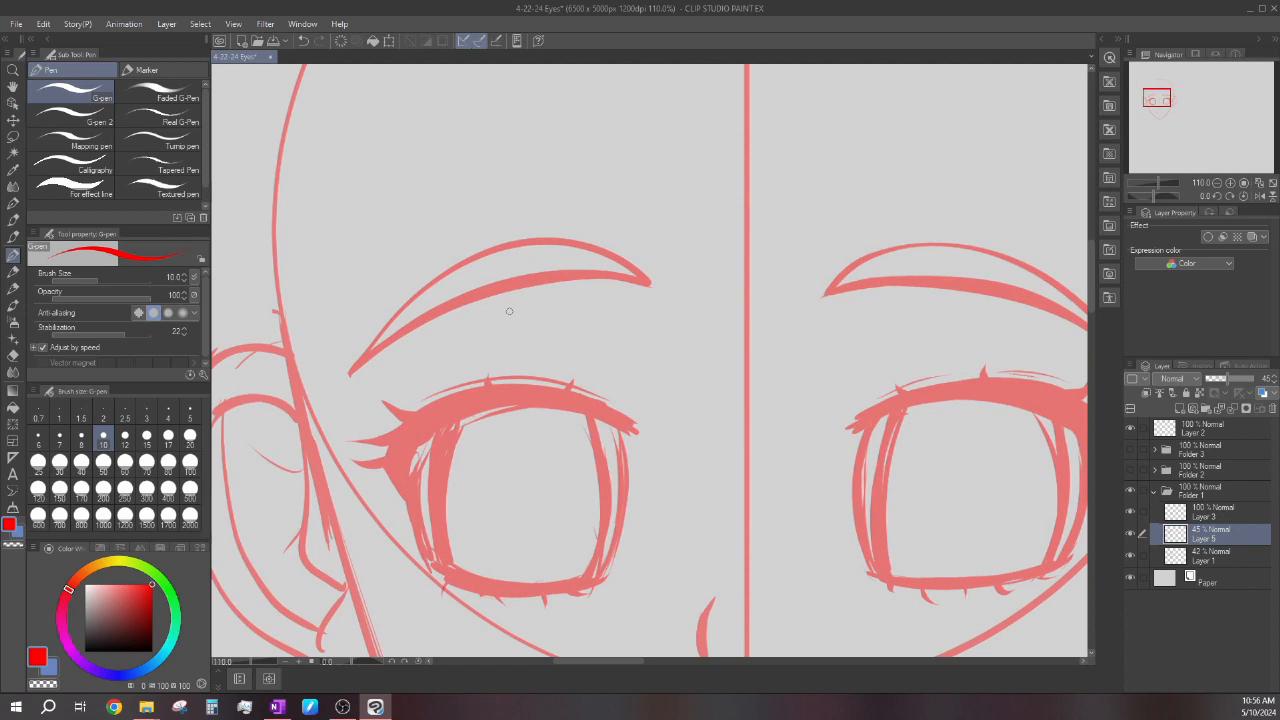
Add short, light eyelid crease strokes beneath the inner halves of both eyebrows.
scroll(600, 322, down, 3)
scroll(709, 314, up, 3)
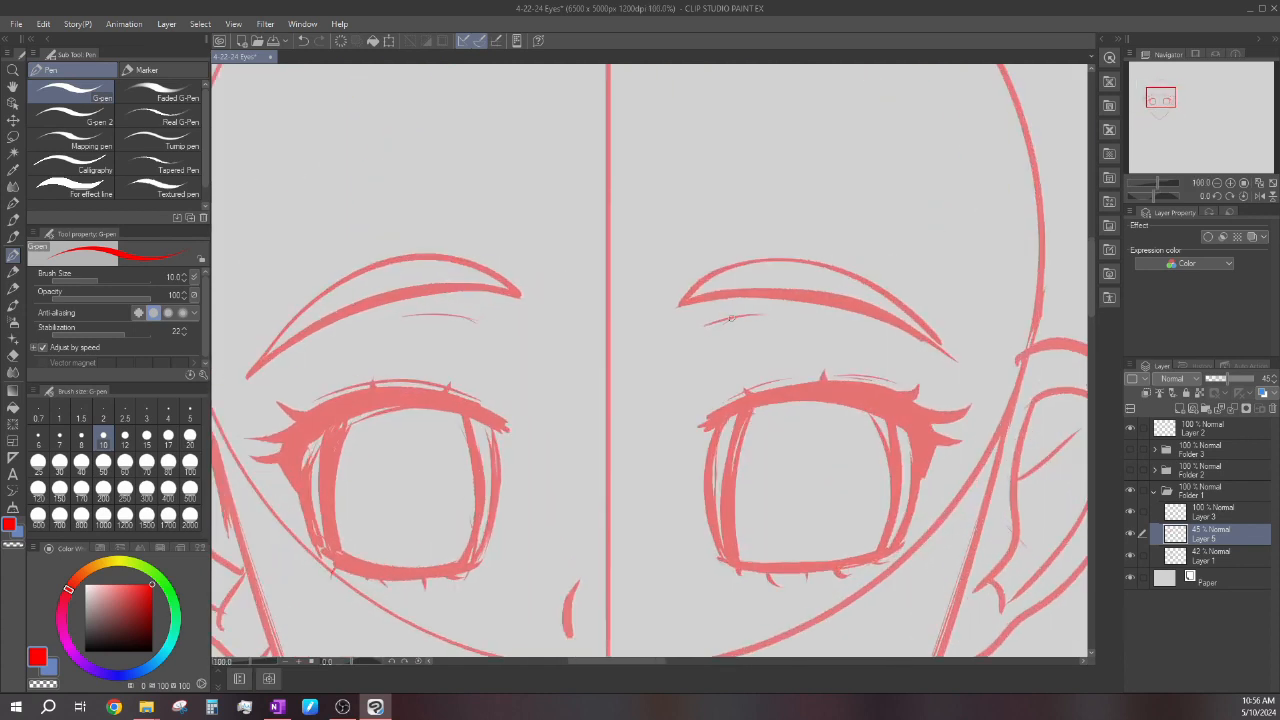
drag(733, 318, 713, 327)
scroll(672, 338, down, 5)
scroll(525, 323, up, 5)
drag(517, 323, 557, 333)
scroll(533, 325, up, 3)
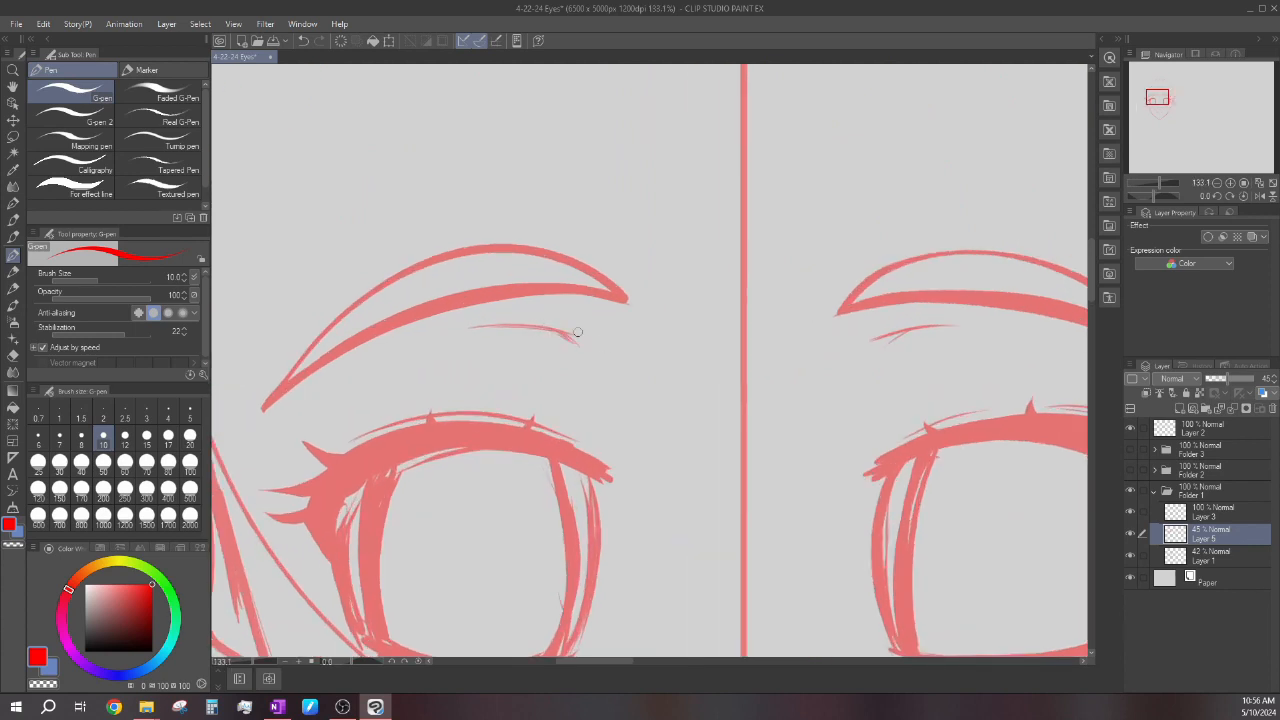
scroll(715, 328, down, 6)
scroll(745, 335, up, 3)
scroll(753, 292, up, 1)
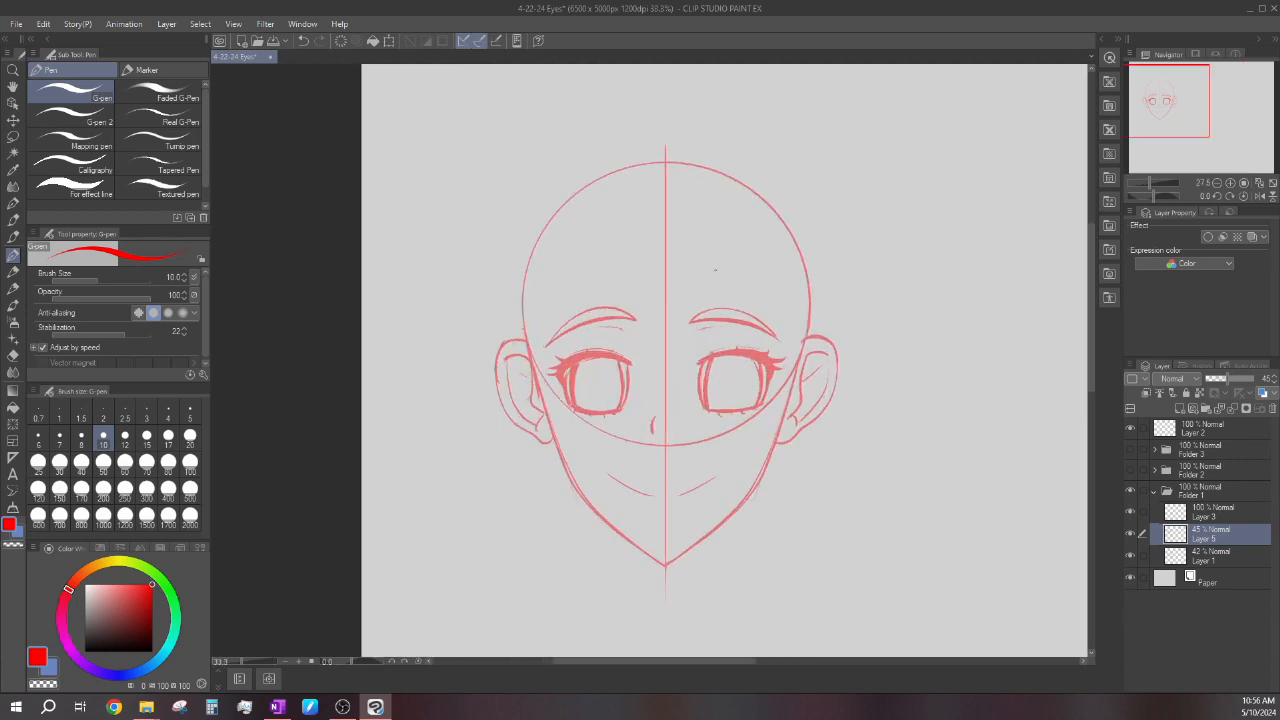
Save the drawing.
click(274, 45)
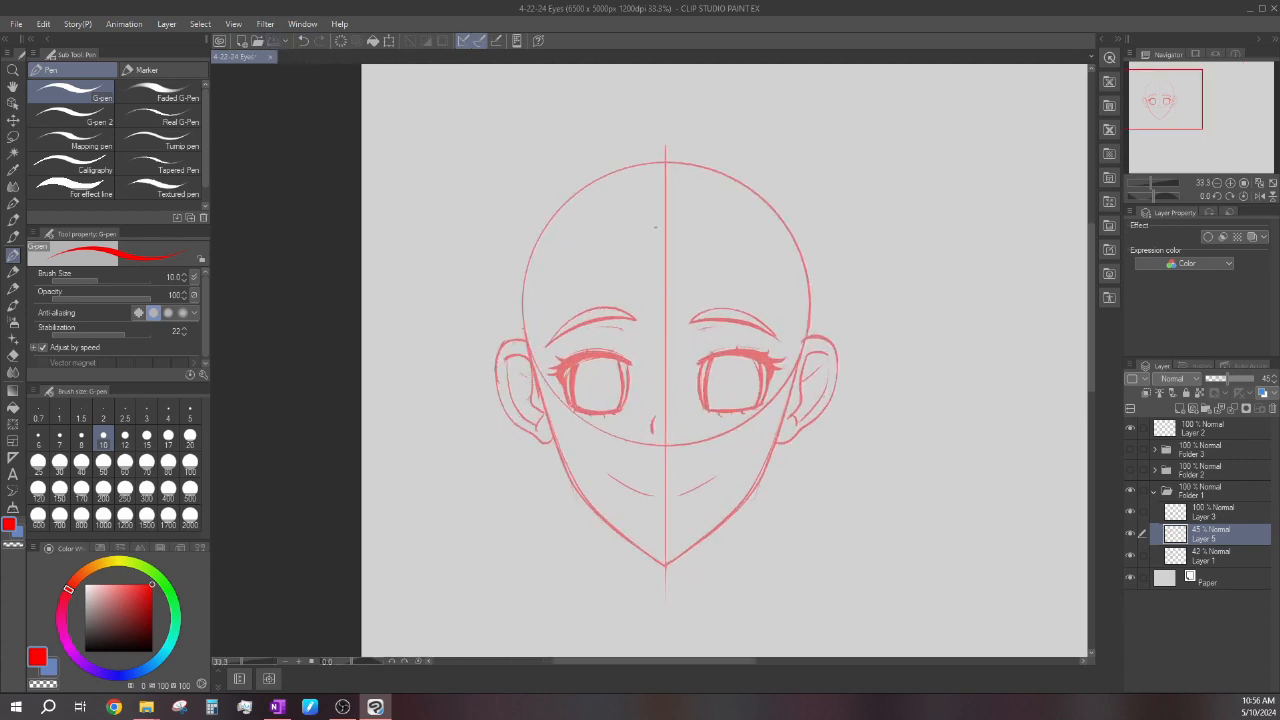
scroll(630, 285, down, 1)
scroll(612, 328, up, 1)
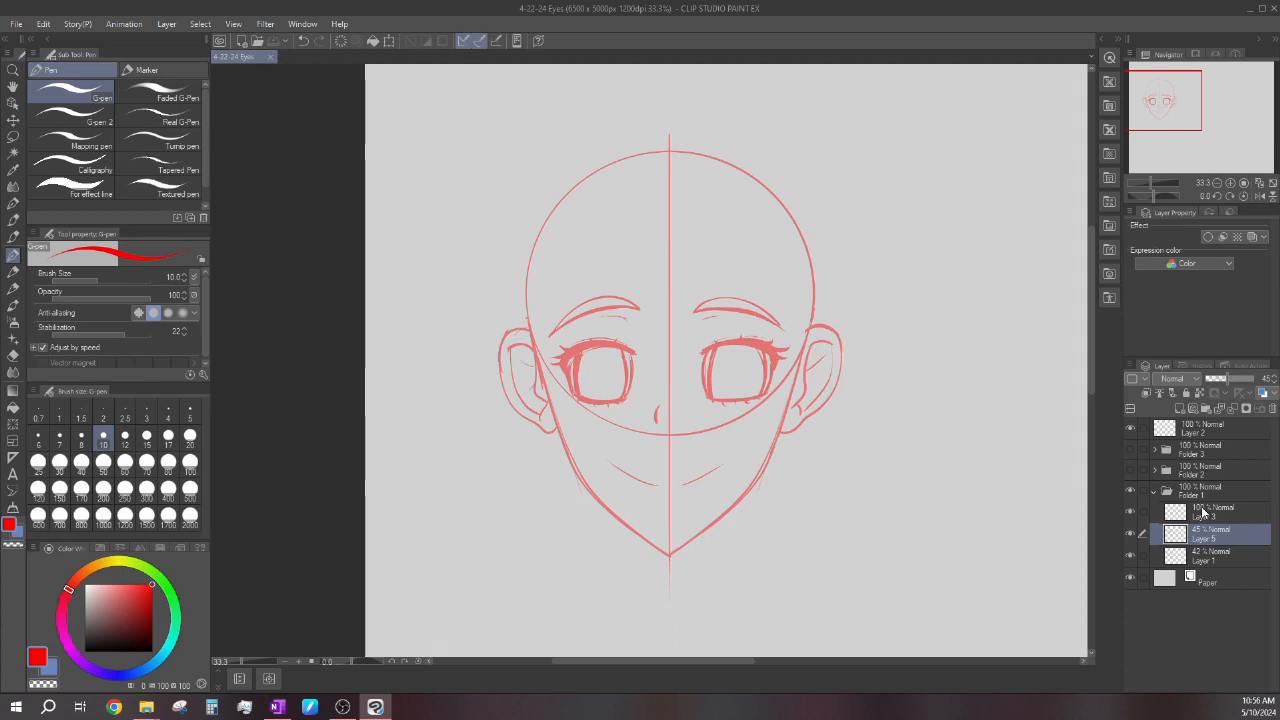
Make Layer 3 the active layer and set the drawing color to black.
click(1205, 512)
click(153, 637)
scroll(550, 308, down, 1)
scroll(524, 314, up, 1)
scroll(537, 257, up, 3)
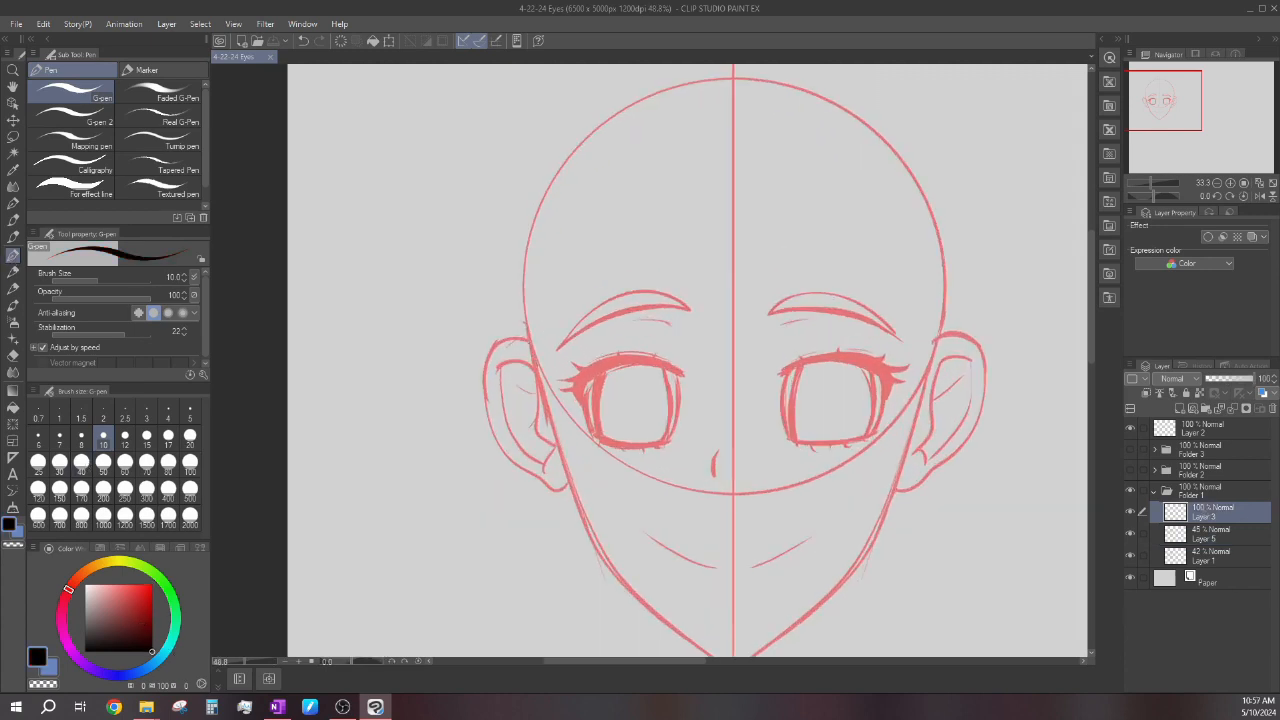
Ink the outline of the skull over the red sketch in one black curve running over the top of the head between the ears.
mouse_move(530, 345)
mouse_down()
mouse_move(542, 210)
mouse_move(682, 122)
mouse_move(838, 204)
mouse_move(866, 388)
mouse_up()
key(ctrl+z)
mouse_move(535, 373)
mouse_down()
mouse_move(534, 236)
mouse_move(635, 141)
mouse_move(805, 158)
mouse_move(868, 330)
mouse_up()
scroll(772, 351, down, 2)
scroll(740, 360, up, 1)
key(ctrl+z)
mouse_move(578, 342)
mouse_down()
mouse_move(596, 226)
mouse_move(684, 155)
mouse_move(861, 196)
mouse_move(880, 375)
mouse_up()
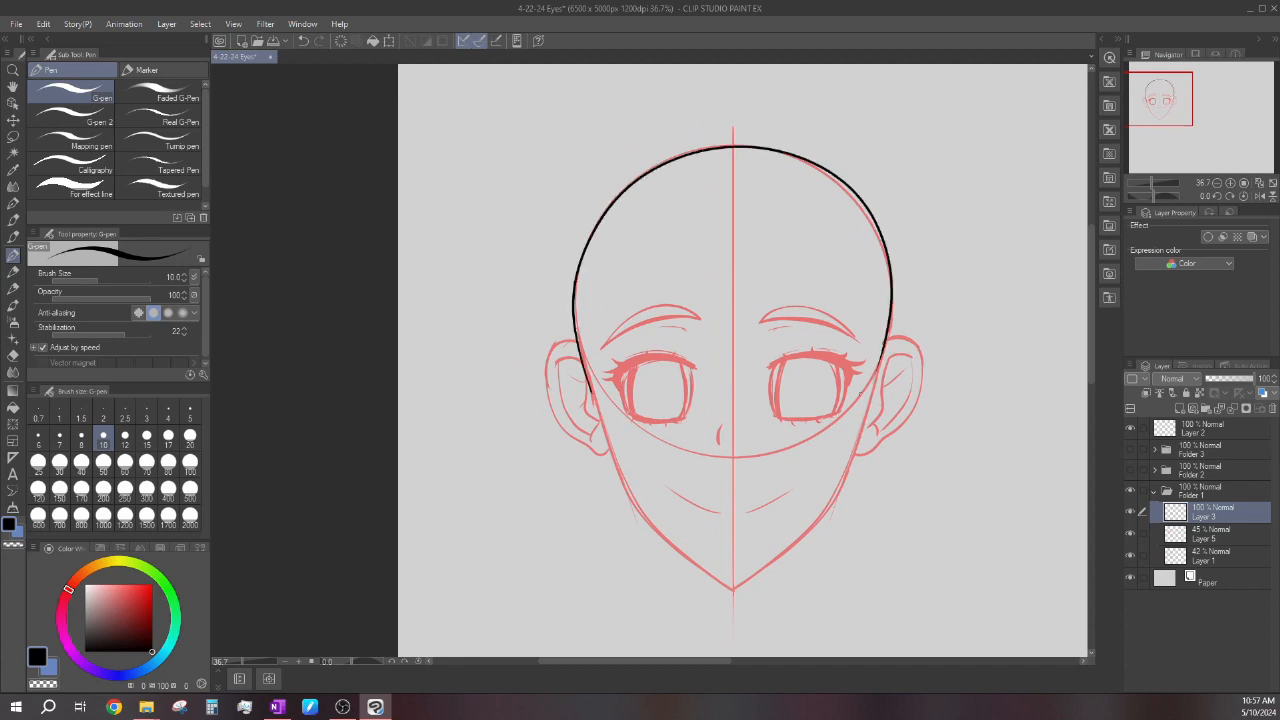
scroll(743, 360, down, 1)
scroll(703, 362, down, 2)
scroll(732, 372, up, 2)
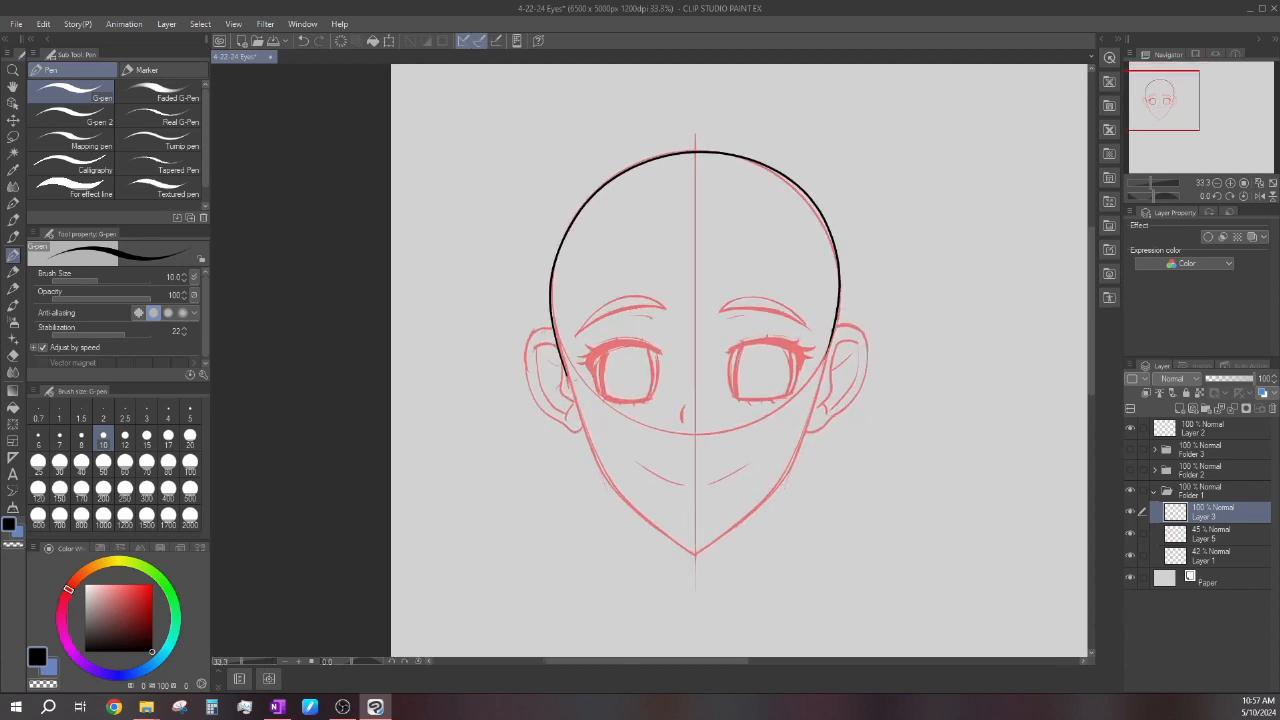
Ink both sides of the jaw in black from beside the earlobes down to the pointed chin.
scroll(630, 345, down, 2)
scroll(676, 388, up, 2)
scroll(575, 425, up, 4)
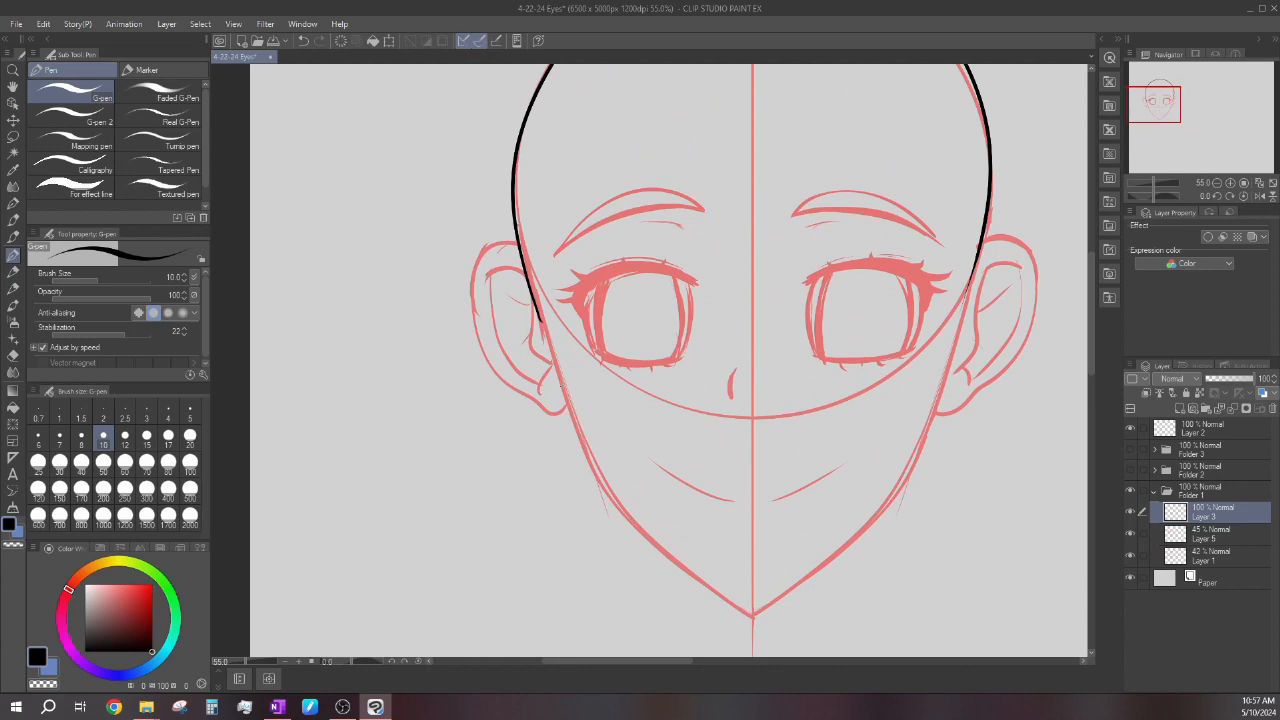
drag(570, 412, 750, 610)
scroll(520, 400, down, 4)
scroll(489, 351, up, 5)
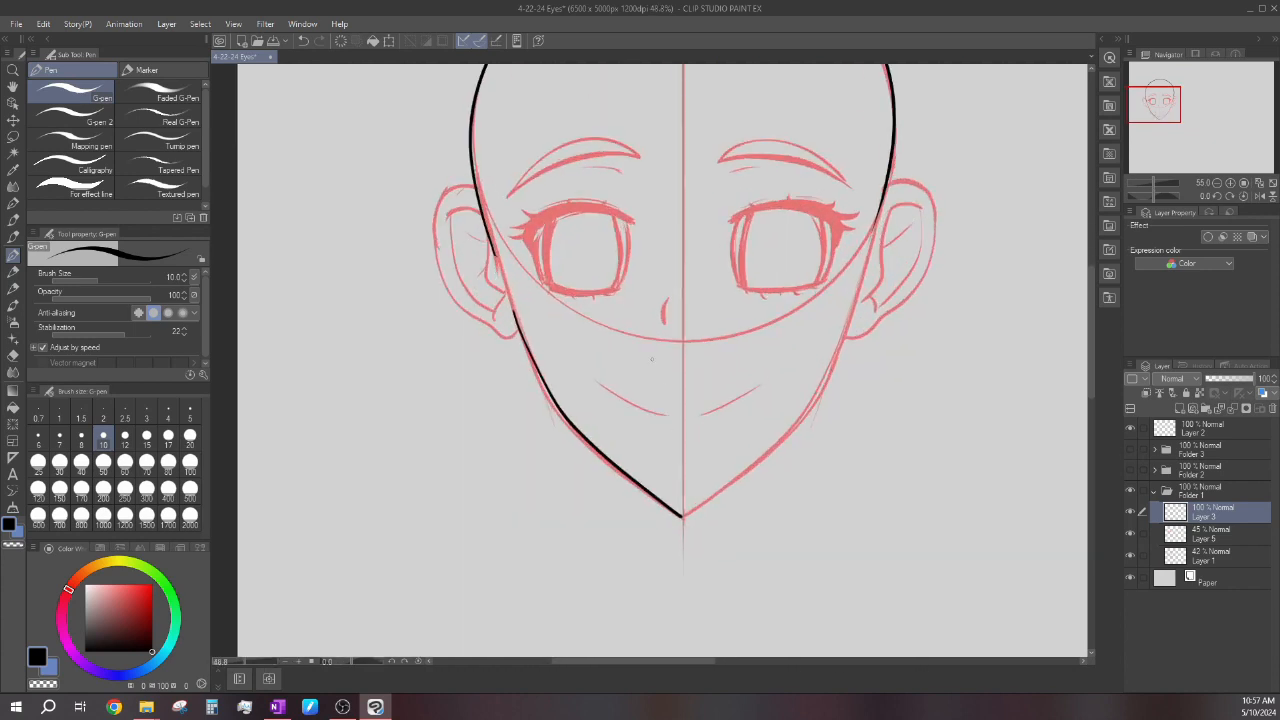
key(ctrl+z)
mouse_move(495, 306)
mouse_down()
mouse_move(545, 428)
mouse_move(706, 561)
mouse_up()
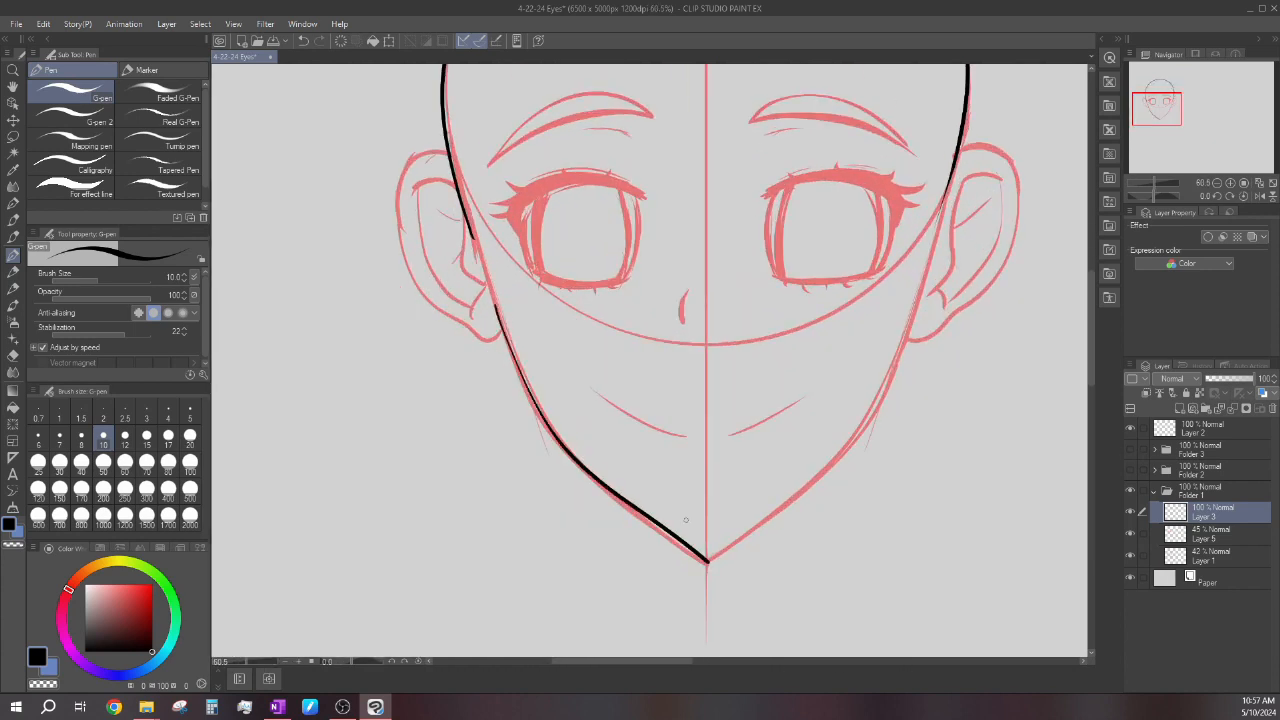
mouse_move(903, 349)
mouse_down()
mouse_move(852, 450)
mouse_move(706, 561)
mouse_up()
scroll(688, 480, down, 2)
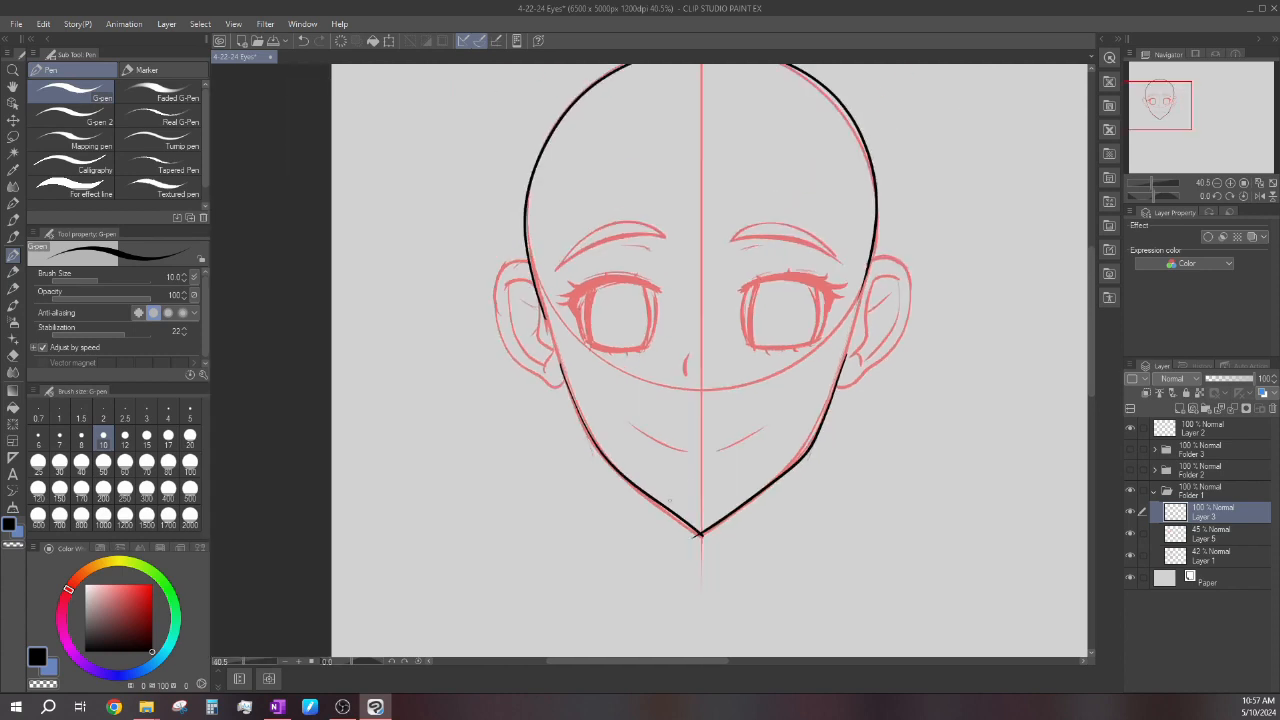
Ink the ear on the right side of the head in black, with its outer contour and inner folds.
scroll(890, 270, up, 4)
mouse_move(860, 262)
mouse_down()
mouse_move(954, 364)
mouse_move(884, 482)
mouse_move(818, 528)
mouse_up()
mouse_move(922, 292)
mouse_down()
mouse_move(851, 380)
mouse_move(832, 465)
mouse_up()
mouse_move(922, 290)
mouse_down()
mouse_move(914, 410)
mouse_move(858, 482)
mouse_up()
drag(904, 358, 856, 392)
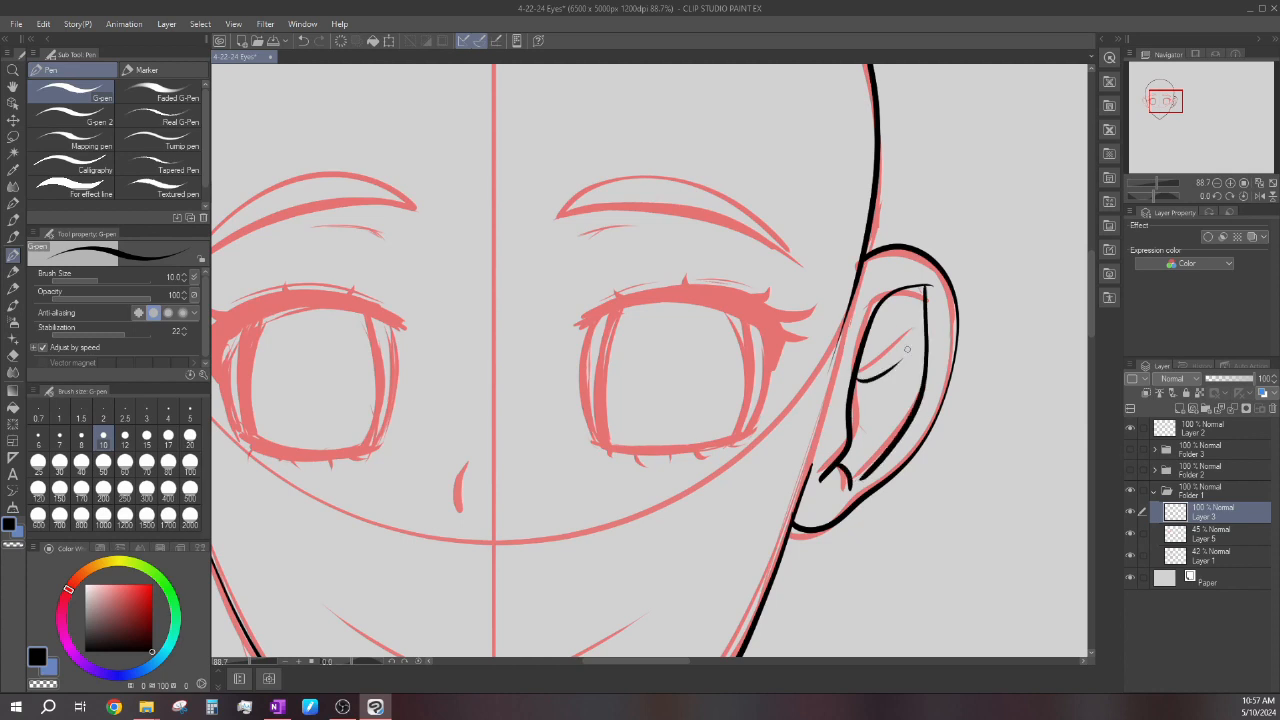
Ink the ear on the left side of the head in black, with its outer contour and inner folds.
scroll(860, 400, down, 4)
scroll(562, 337, up, 1)
scroll(562, 337, up, 1)
mouse_move(582, 285)
mouse_down()
mouse_move(530, 400)
mouse_move(632, 468)
mouse_up()
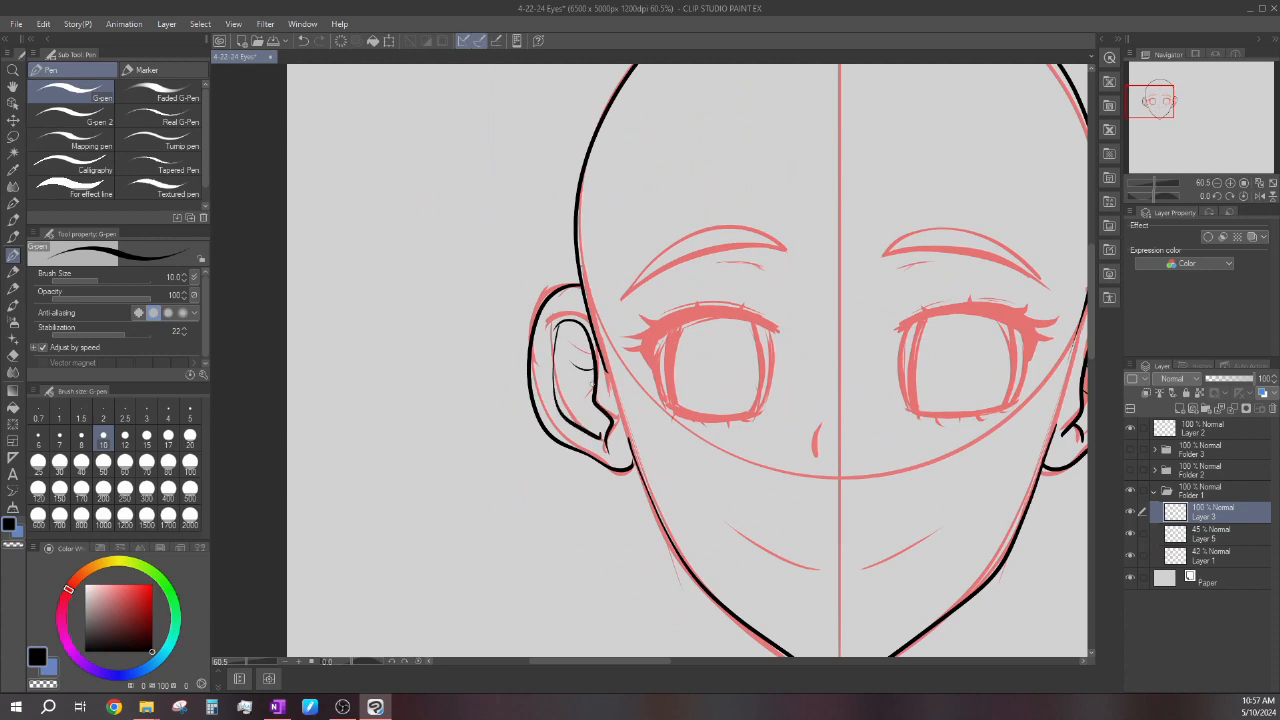
Ink the nose mark and both halves of the smiling mouth with tapered black strokes.
scroll(620, 470, down, 2)
scroll(616, 525, up, 3)
drag(670, 460, 772, 509)
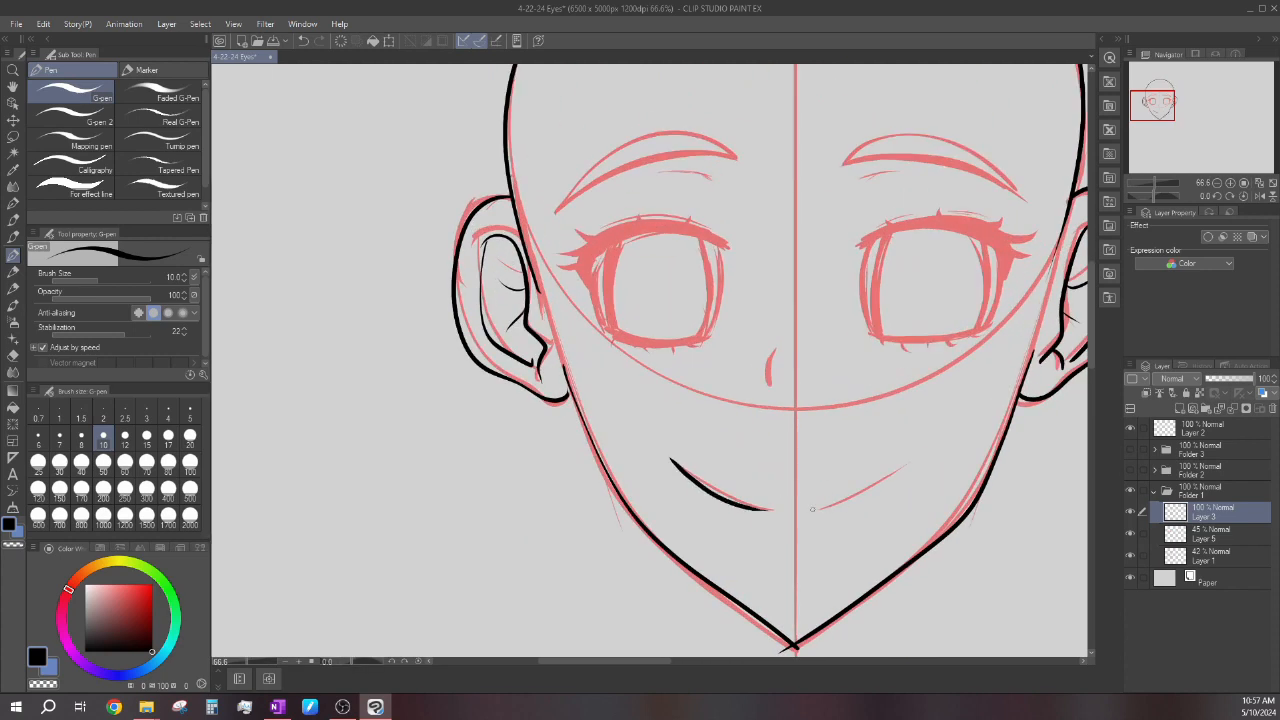
scroll(813, 509, down, 2)
scroll(572, 458, up, 2)
key(ctrl+z)
mouse_move(547, 463)
mouse_down()
mouse_move(604, 492)
mouse_move(750, 457)
mouse_up()
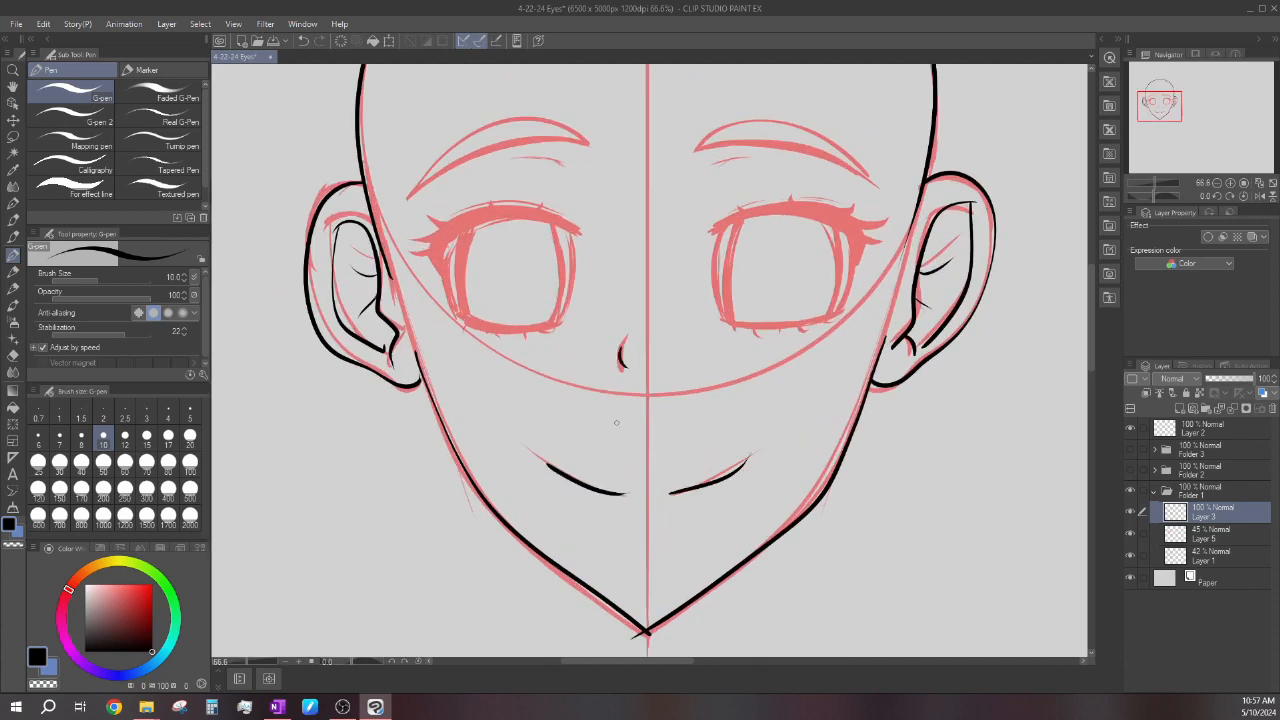
Add a new layer above Layer 3 for the eye line art.
scroll(608, 398, down, 2)
scroll(845, 500, down, 1)
scroll(604, 221, up, 1)
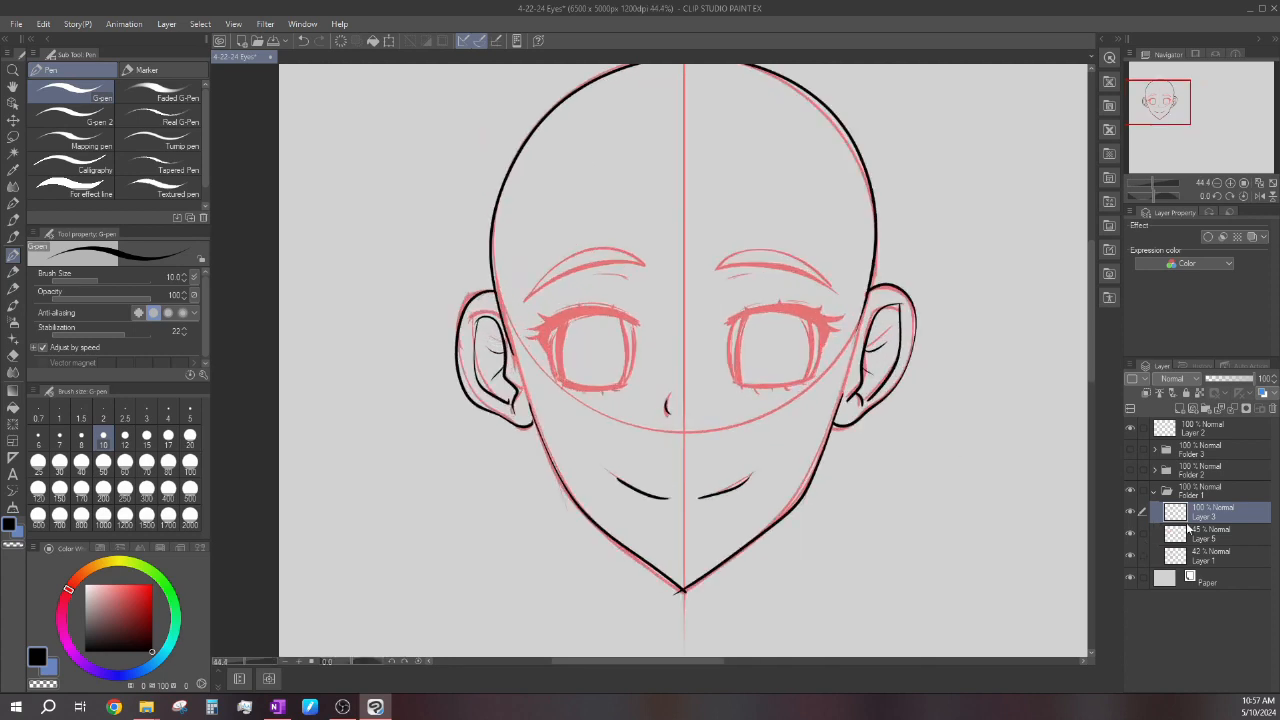
click(1179, 416)
scroll(784, 560, down, 1)
scroll(561, 474, up, 1)
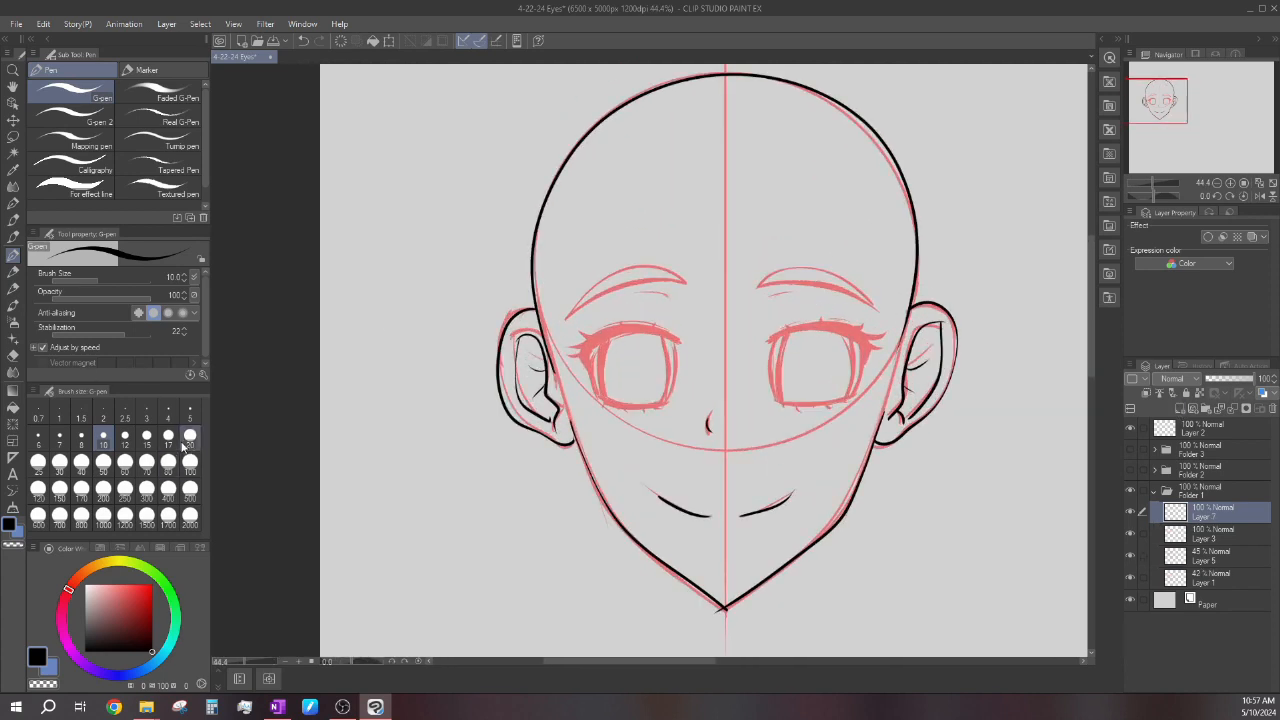
scroll(614, 319, up, 1)
click(190, 436)
scroll(568, 385, up, 2)
scroll(567, 386, up, 1)
mouse_move(570, 414)
mouse_down()
mouse_move(566, 402)
mouse_move(663, 294)
mouse_move(890, 330)
mouse_up()
scroll(764, 262, down, 2)
scroll(598, 273, up, 2)
key(ctrl+z)
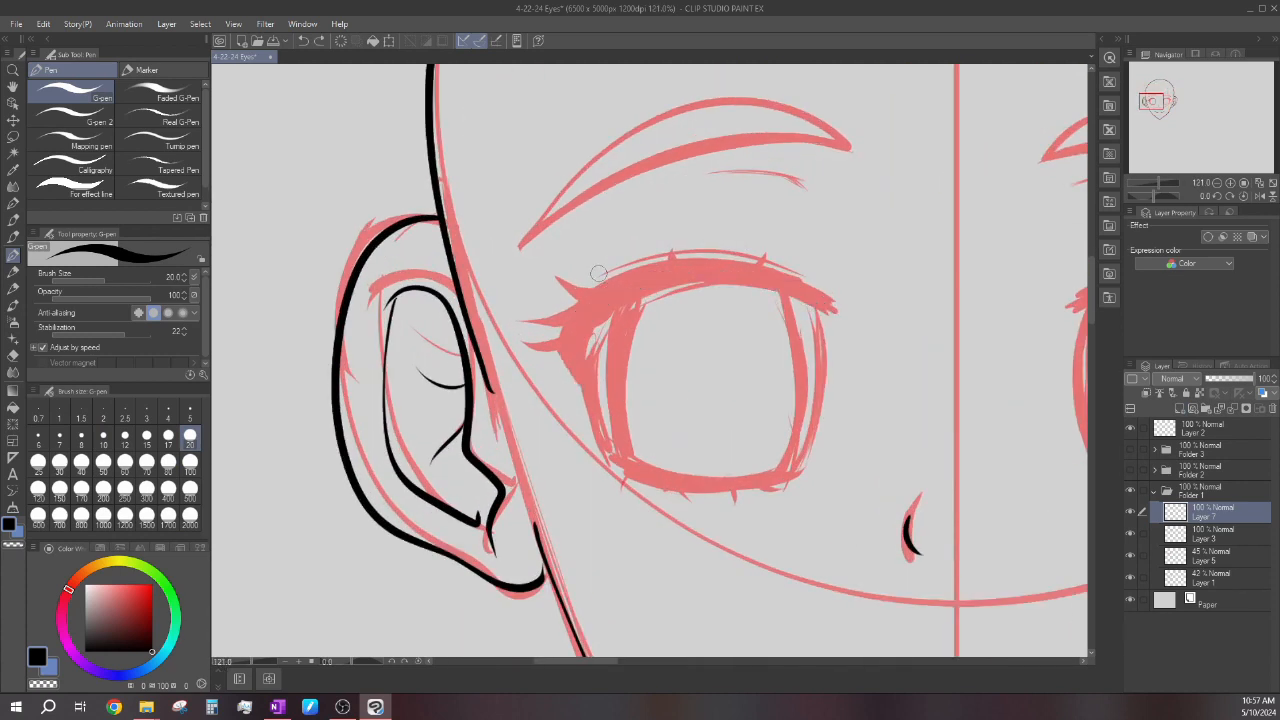
Ink the upper lash line of the left-hand eye as a thick black arc with the G-pen at size 30.
click(60, 464)
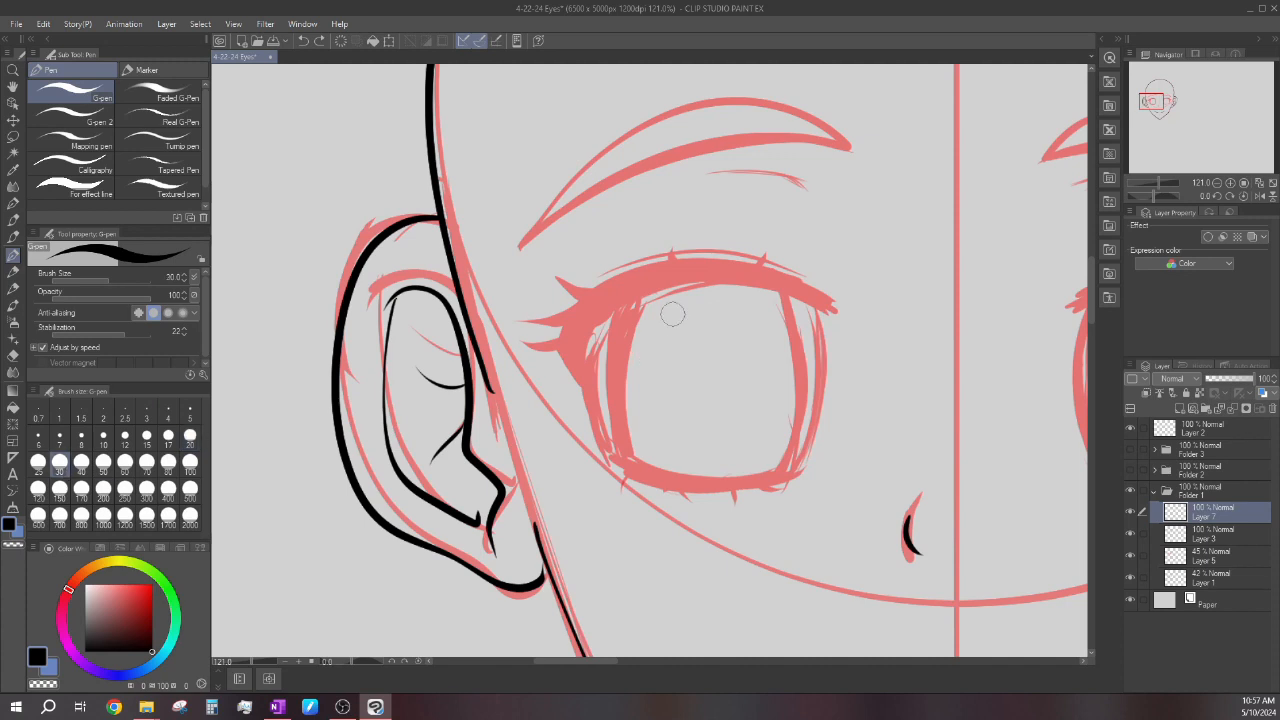
scroll(733, 291, down, 1)
scroll(690, 285, up, 2)
mouse_move(508, 402)
mouse_down()
mouse_move(498, 360)
mouse_move(680, 255)
mouse_move(857, 305)
mouse_up()
scroll(743, 251, down, 2)
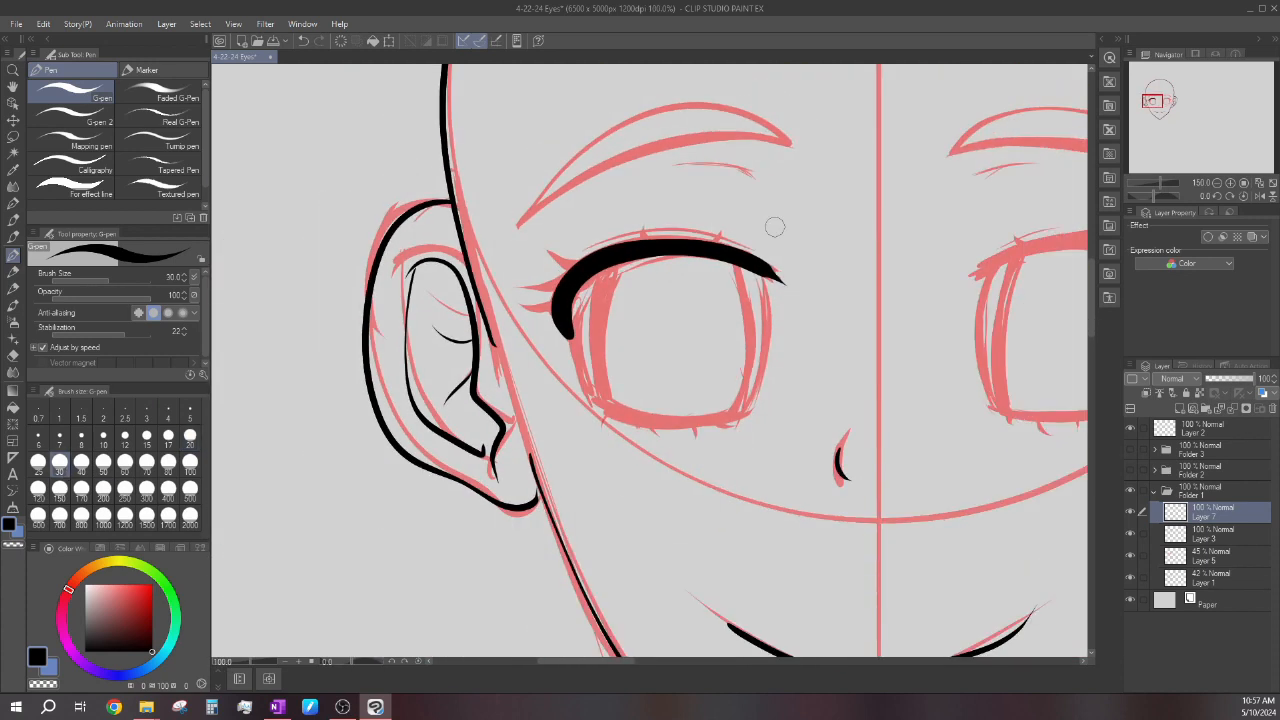
scroll(771, 223, up, 3)
mouse_move(724, 239)
mouse_down()
mouse_move(782, 297)
mouse_move(608, 164)
mouse_up()
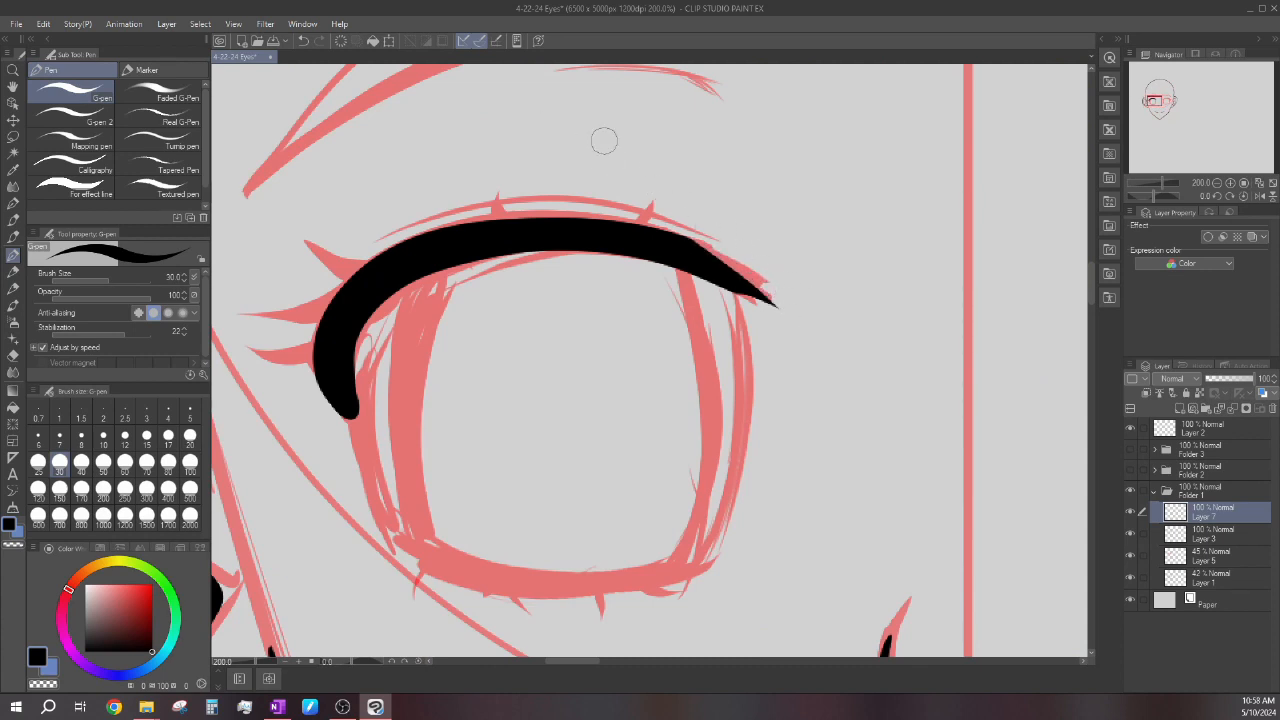
Thicken the upper and outer edge of the left-hand eye's upper lash line with the G-pen at size 20.
click(190, 437)
scroll(680, 330, down, 4)
scroll(670, 271, up, 1)
scroll(670, 271, down, 2)
scroll(550, 375, up, 5)
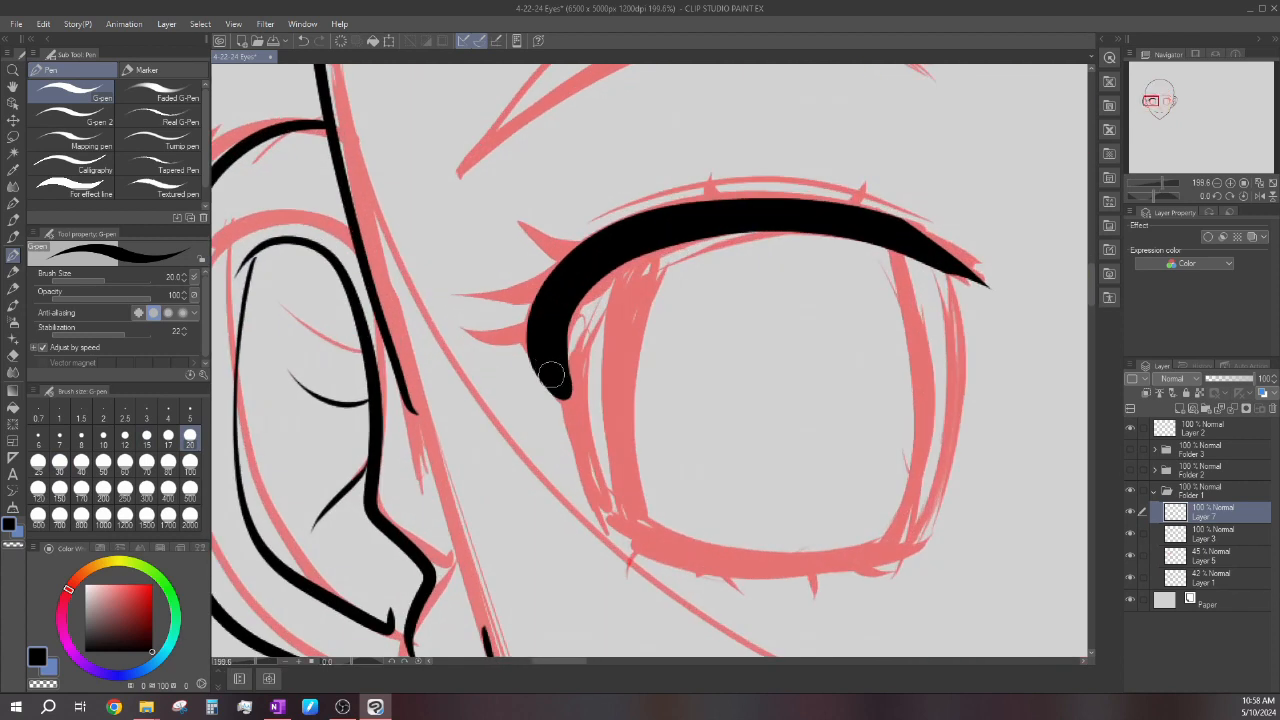
mouse_move(544, 365)
mouse_down()
mouse_move(654, 206)
mouse_move(842, 223)
mouse_up()
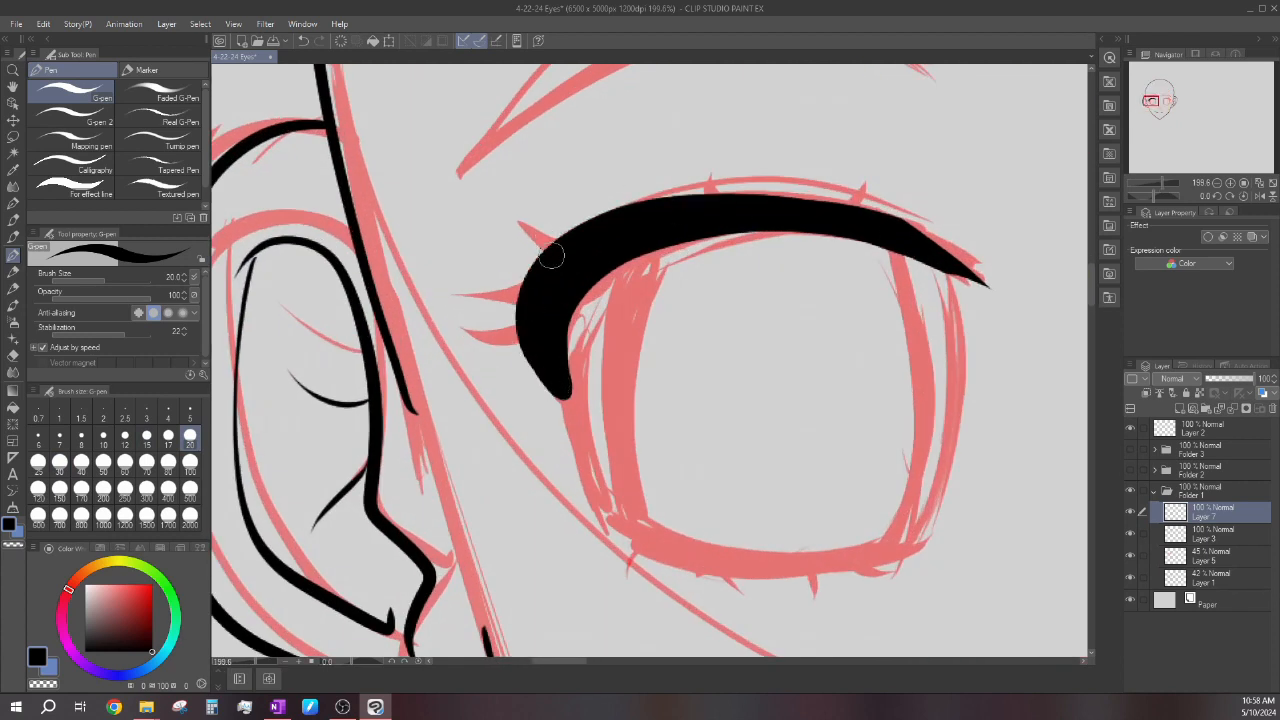
key(ctrl+z)
mouse_move(544, 370)
mouse_down()
mouse_move(532, 285)
mouse_move(900, 245)
mouse_move(940, 265)
mouse_up()
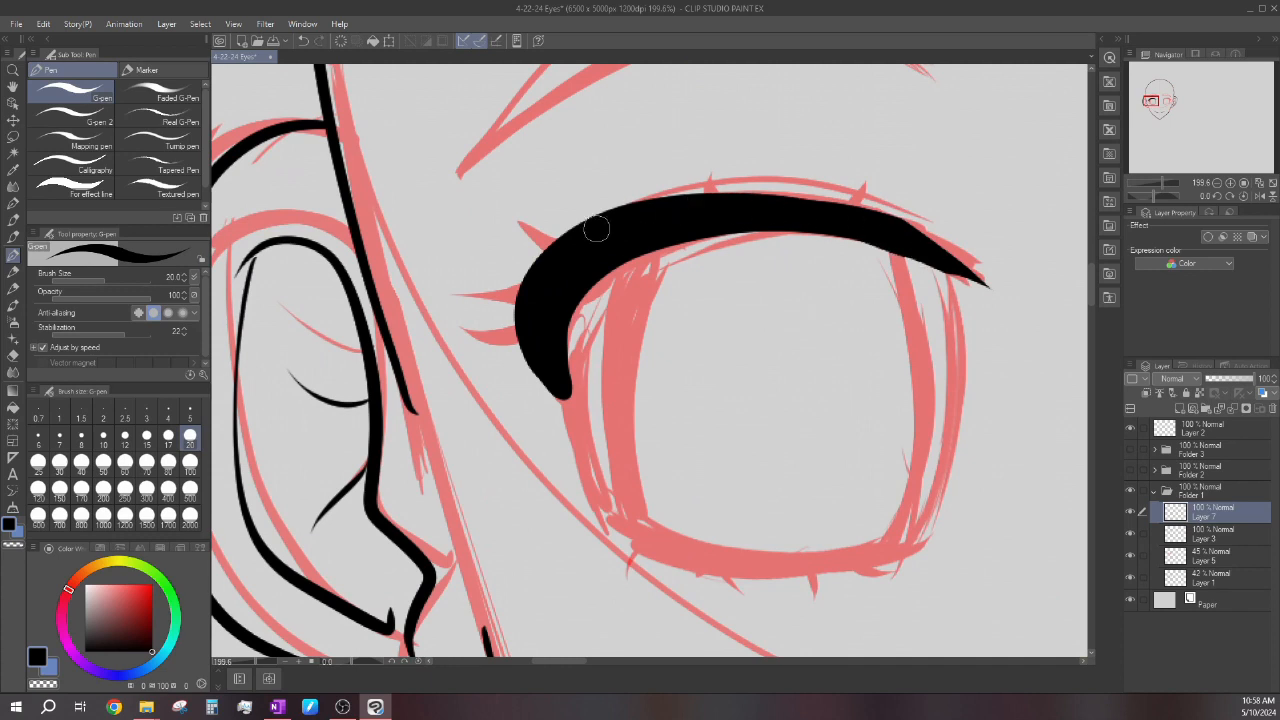
key(ctrl+z)
mouse_move(552, 380)
mouse_down()
mouse_move(531, 323)
mouse_move(606, 220)
mouse_move(836, 211)
mouse_move(900, 235)
mouse_up()
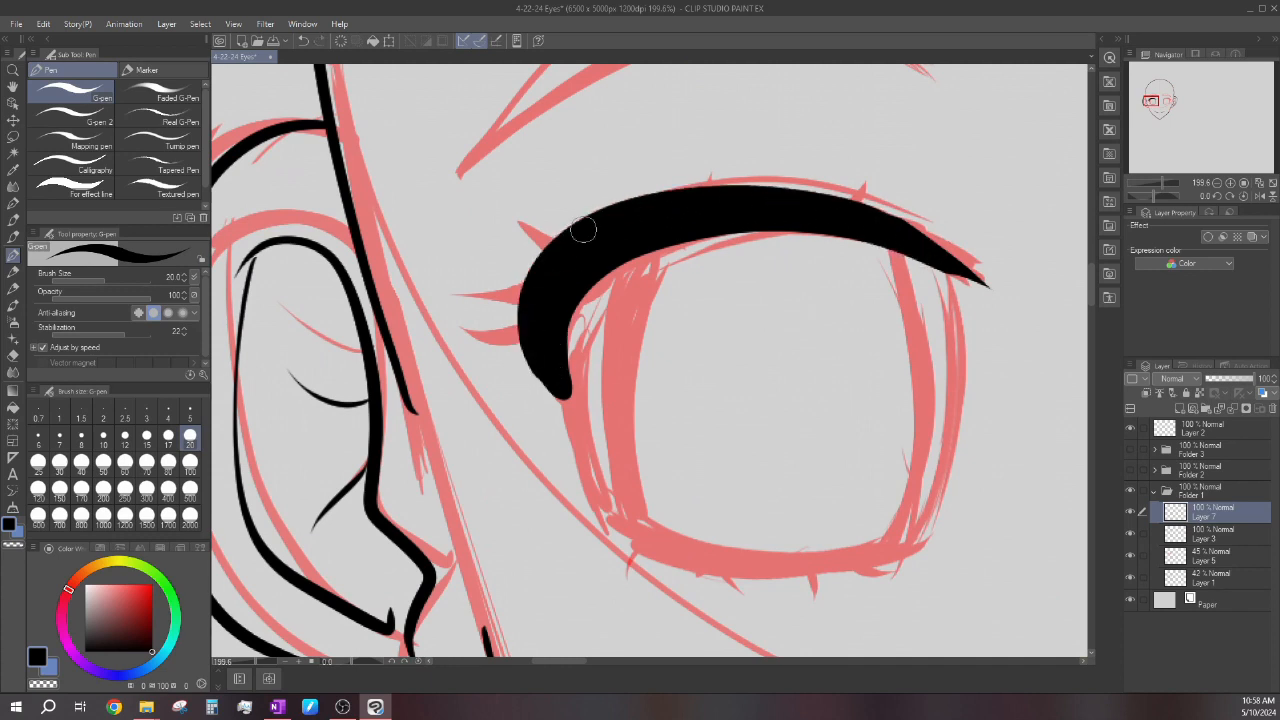
scroll(547, 244, down, 1)
scroll(534, 287, up, 1)
key(ctrl+z)
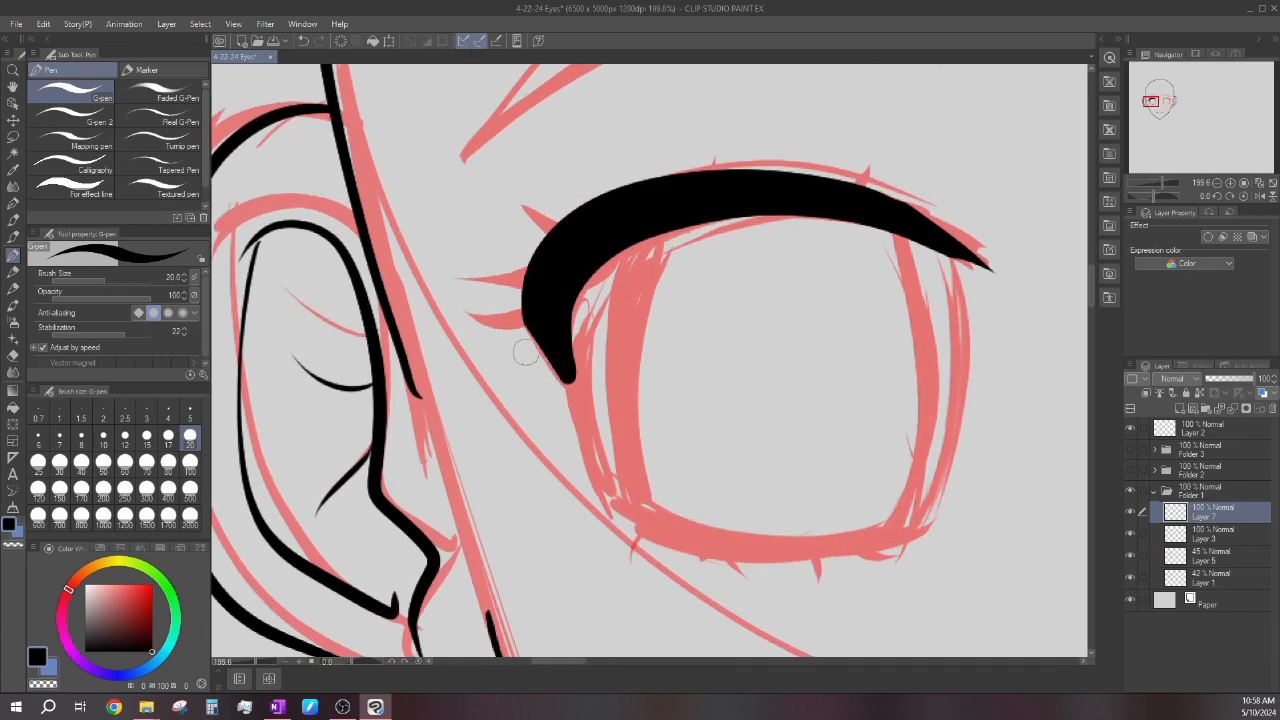
Ink the pointed lashes at the outer corner of the left-hand eye and a tiny lash on top of the lash line.
scroll(563, 410, down, 4)
scroll(577, 337, up, 2)
scroll(577, 337, up, 3)
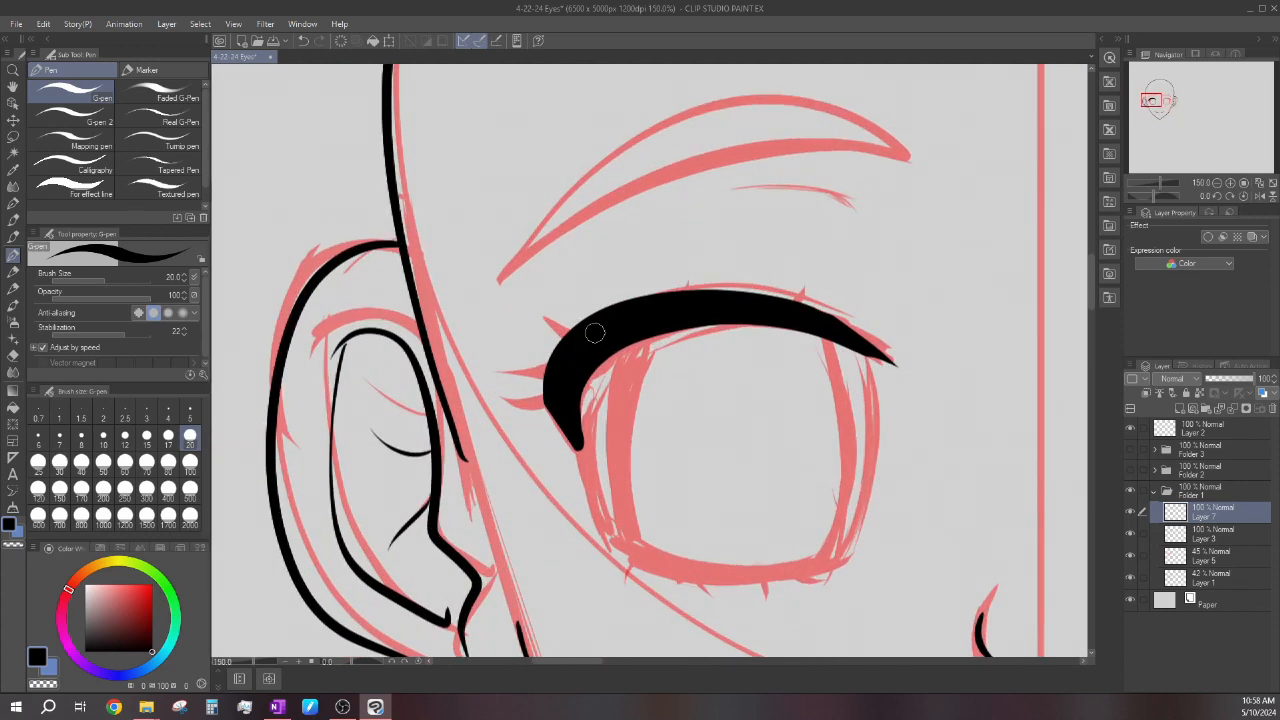
drag(553, 360, 485, 362)
drag(562, 378, 500, 401)
key(ctrl+z)
key(ctrl+z)
key(ctrl+z)
drag(541, 313, 599, 302)
mouse_move(493, 367)
mouse_down()
mouse_move(524, 375)
mouse_move(546, 402)
mouse_up()
scroll(527, 308, down, 4)
scroll(639, 273, up, 3)
drag(632, 297, 623, 308)
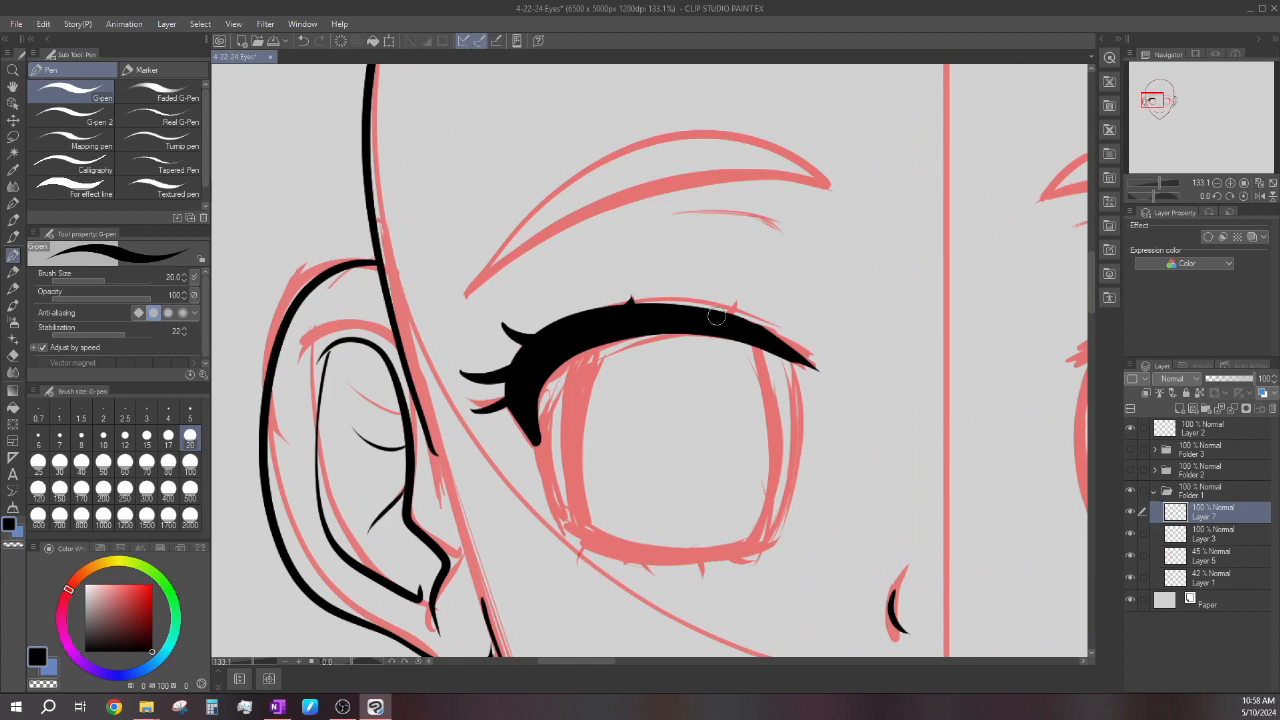
Ink the lower lash line of the left-hand eye with small lashes beneath it.
scroll(658, 273, down, 5)
scroll(652, 390, up, 5)
mouse_move(574, 449)
mouse_down()
mouse_move(736, 475)
mouse_move(783, 462)
mouse_up()
scroll(637, 406, down, 5)
scroll(631, 403, down, 2)
scroll(521, 394, up, 5)
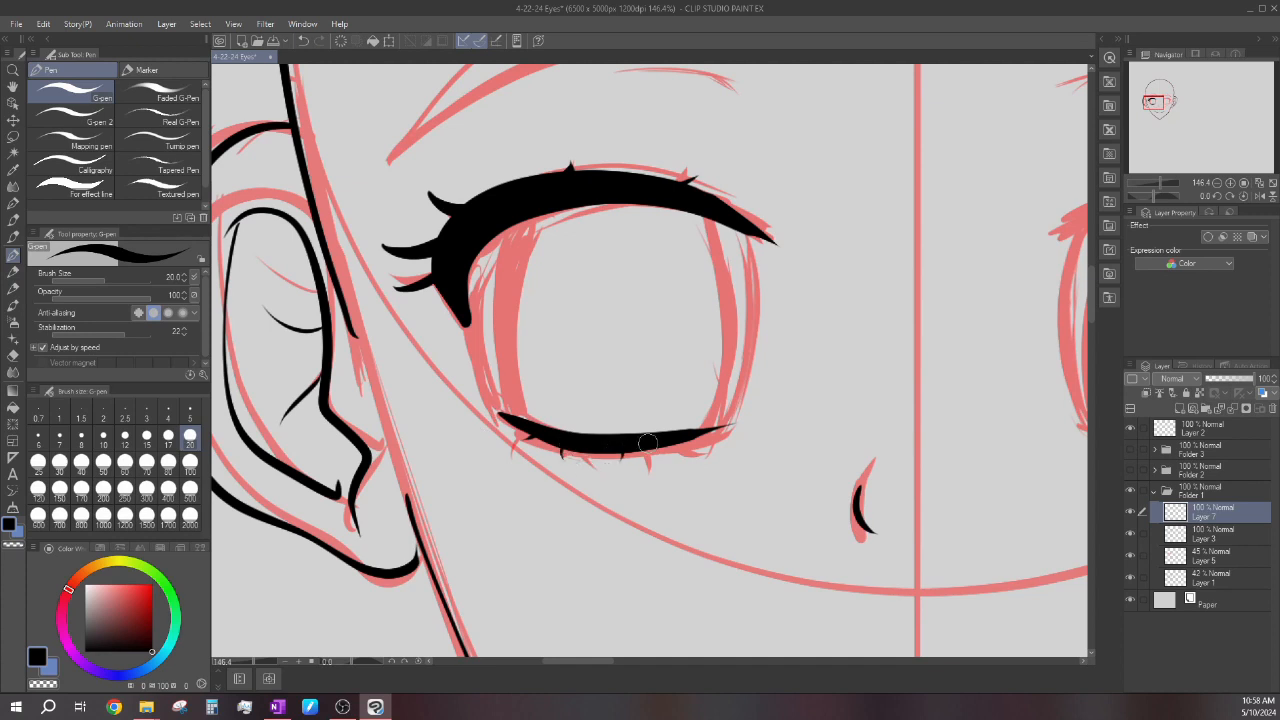
Ink the inner side contour and inner corner of the left-hand eye with the G-pen at size 10.
click(103, 437)
scroll(651, 357, up, 2)
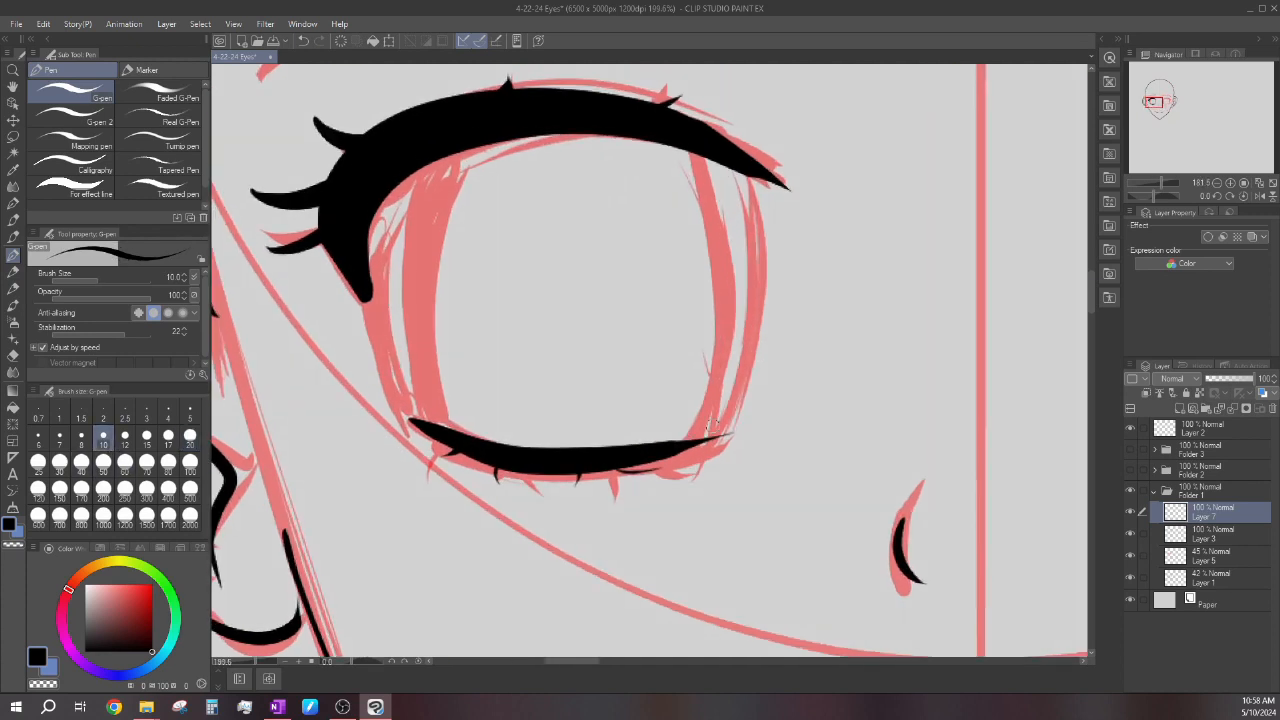
drag(730, 432, 764, 330)
scroll(742, 176, up, 2)
drag(742, 176, 777, 202)
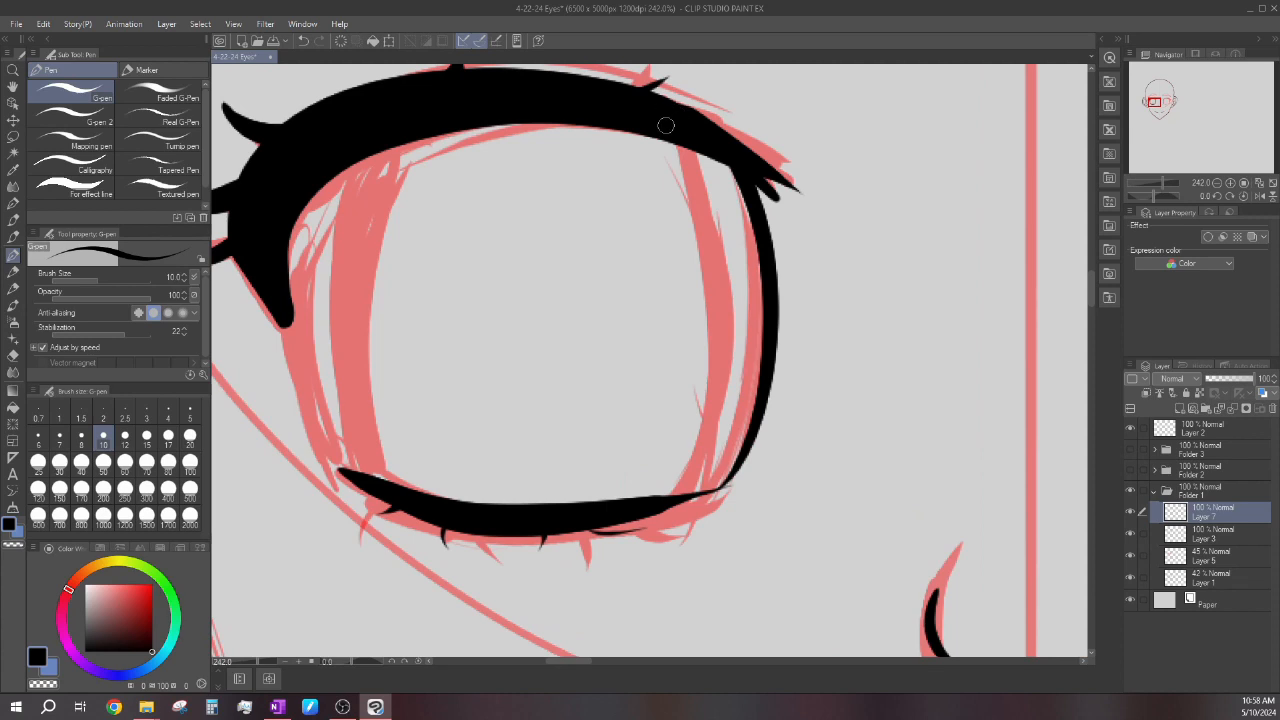
Ink the outer edge of the left-hand eye and both curved sides of its iris.
scroll(666, 126, down, 8)
scroll(500, 260, up, 6)
mouse_move(538, 396)
mouse_down()
mouse_move(492, 214)
mouse_move(551, 399)
mouse_move(497, 291)
mouse_move(498, 241)
mouse_up()
key(ctrl+z)
key(ctrl+z)
scroll(586, 376, down, 1)
mouse_move(571, 403)
mouse_down()
mouse_move(536, 314)
mouse_move(601, 135)
mouse_up()
scroll(601, 135, down, 3)
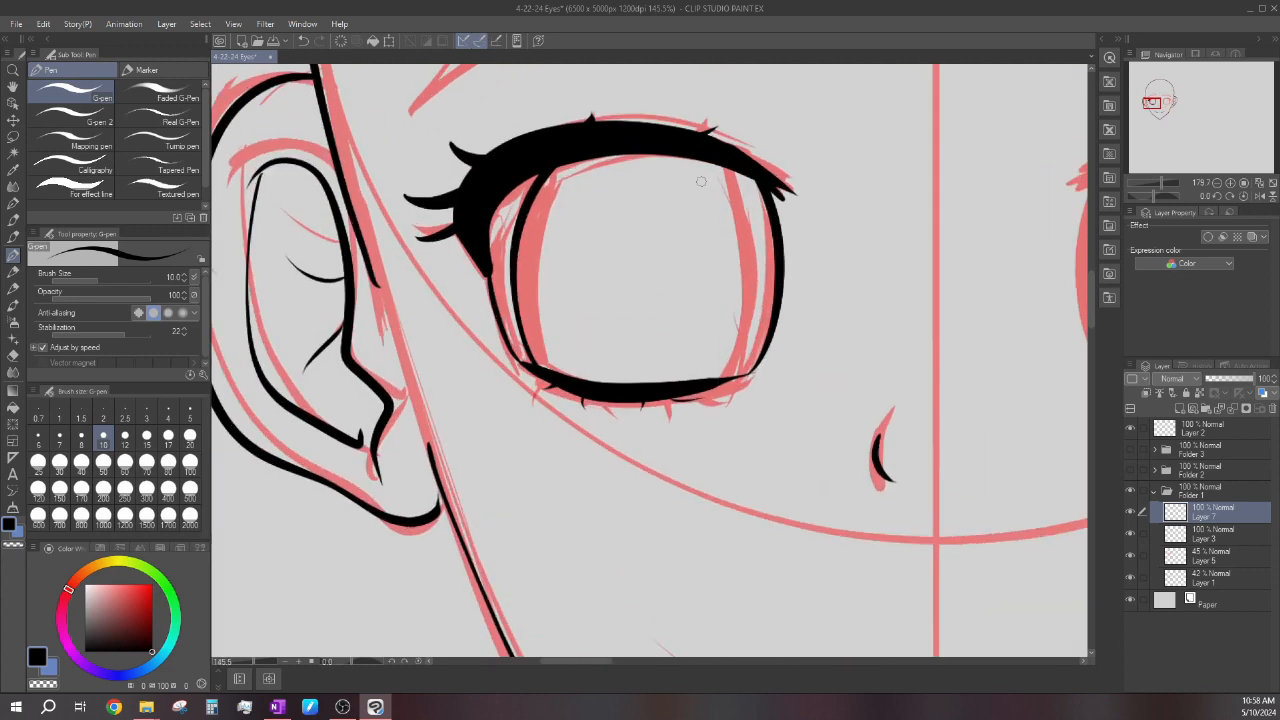
drag(718, 385, 760, 166)
Ink the thin eyelid lines above the left-hand eye and the outline of its eyebrow in black.
scroll(671, 381, down, 2)
scroll(671, 381, down, 2)
scroll(588, 295, up, 5)
scroll(588, 295, up, 1)
drag(552, 298, 736, 308)
scroll(690, 297, down, 5)
scroll(720, 190, up, 2)
scroll(453, 310, up, 2)
mouse_move(447, 316)
mouse_down()
mouse_move(790, 188)
mouse_move(866, 197)
mouse_up()
mouse_move(445, 318)
mouse_down()
mouse_move(480, 271)
mouse_move(614, 160)
mouse_move(791, 151)
mouse_move(884, 195)
mouse_up()
scroll(841, 190, up, 3)
mouse_move(505, 268)
mouse_down()
mouse_move(575, 260)
mouse_move(790, 296)
mouse_up()
drag(690, 264, 765, 302)
scroll(655, 295, down, 3)
scroll(655, 295, down, 6)
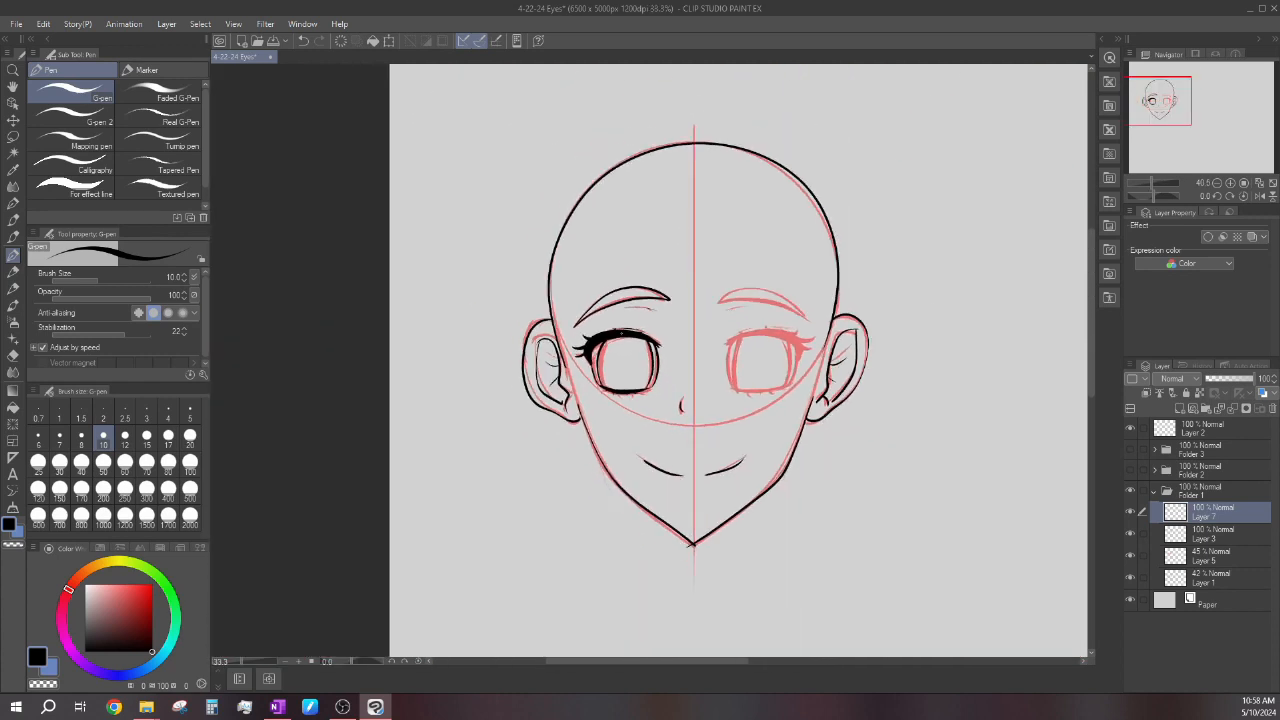
Select the inked left-hand eye and eyebrow with a freehand Lasso loop.
scroll(692, 300, up, 1)
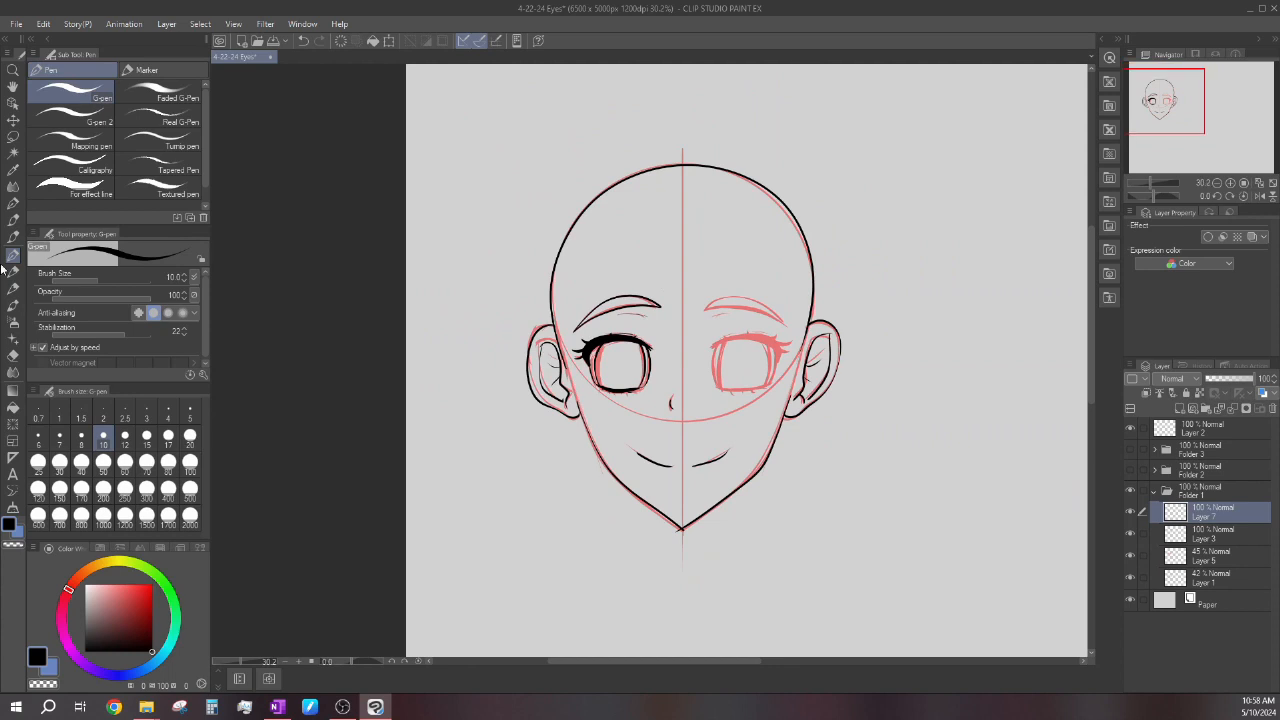
click(13, 136)
scroll(664, 262, up, 2)
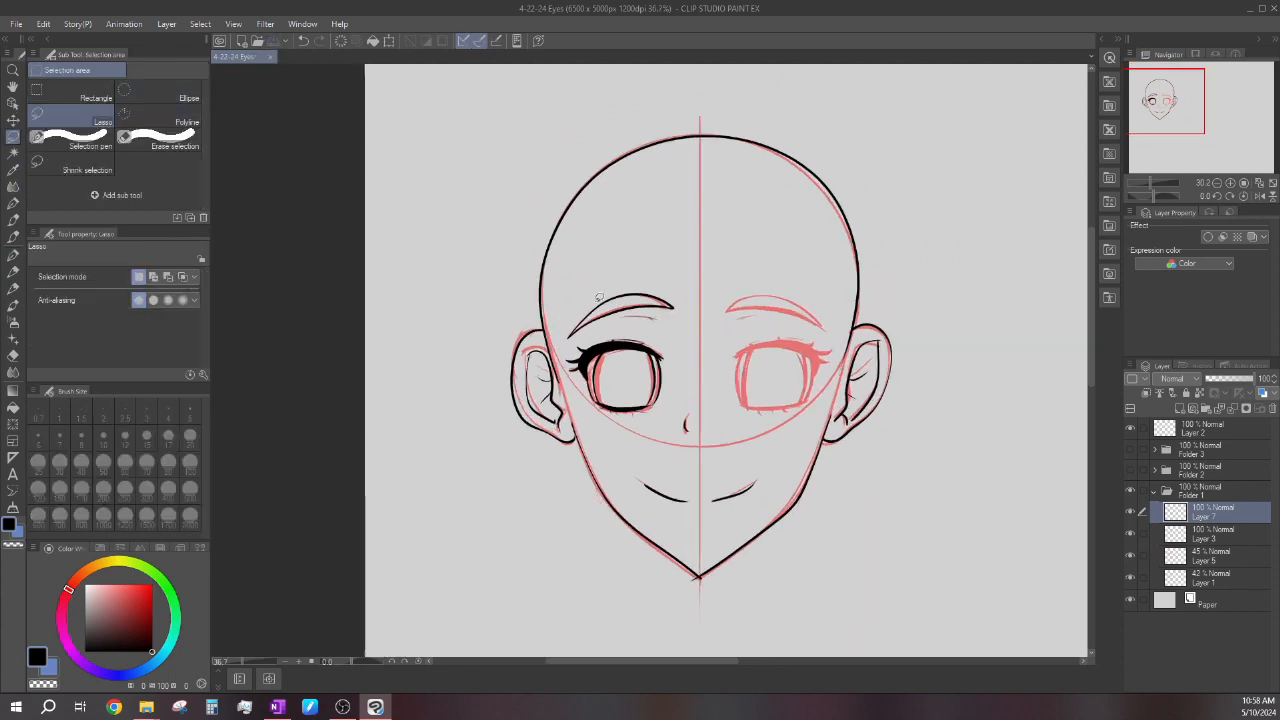
drag(567, 356, 566, 352)
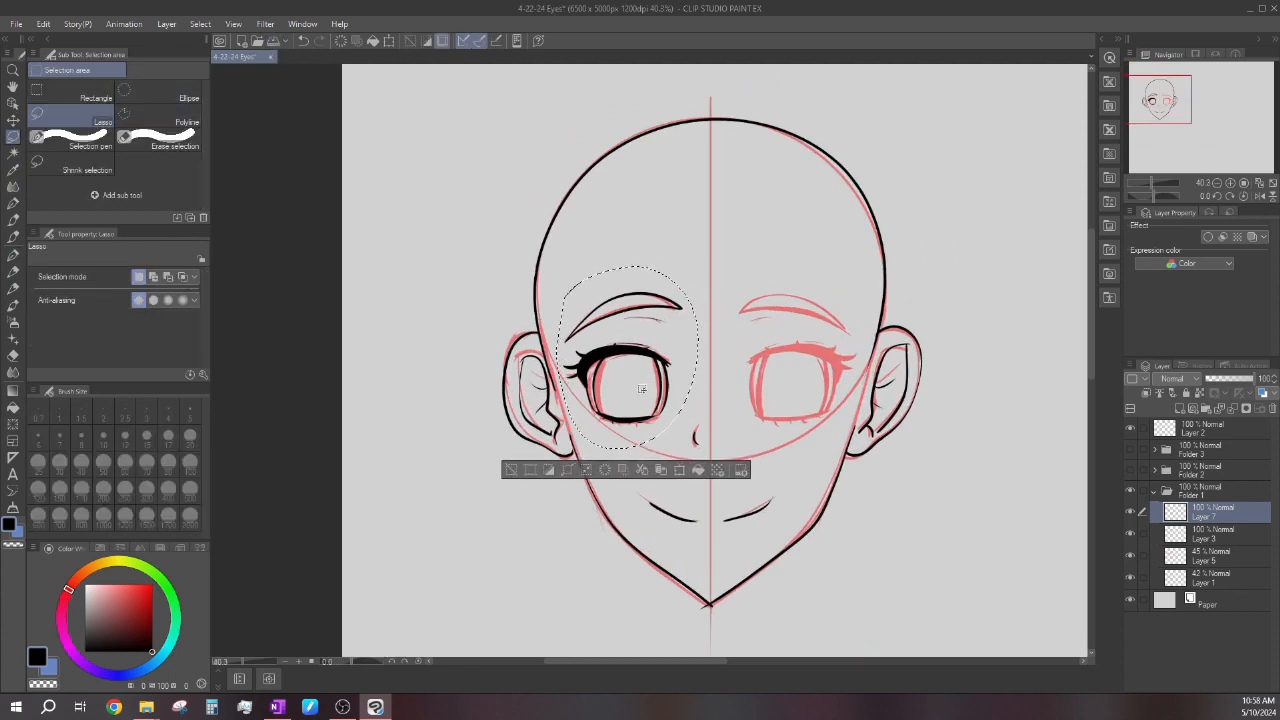
Duplicate the selected eye and eyebrow onto their own layer, flipped horizontally and placed over the right-hand red eye sketch.
click(678, 470)
click(678, 471)
click(88, 277)
mouse_move(638, 405)
mouse_down()
mouse_move(774, 395)
mouse_move(805, 406)
mouse_up()
click(750, 480)
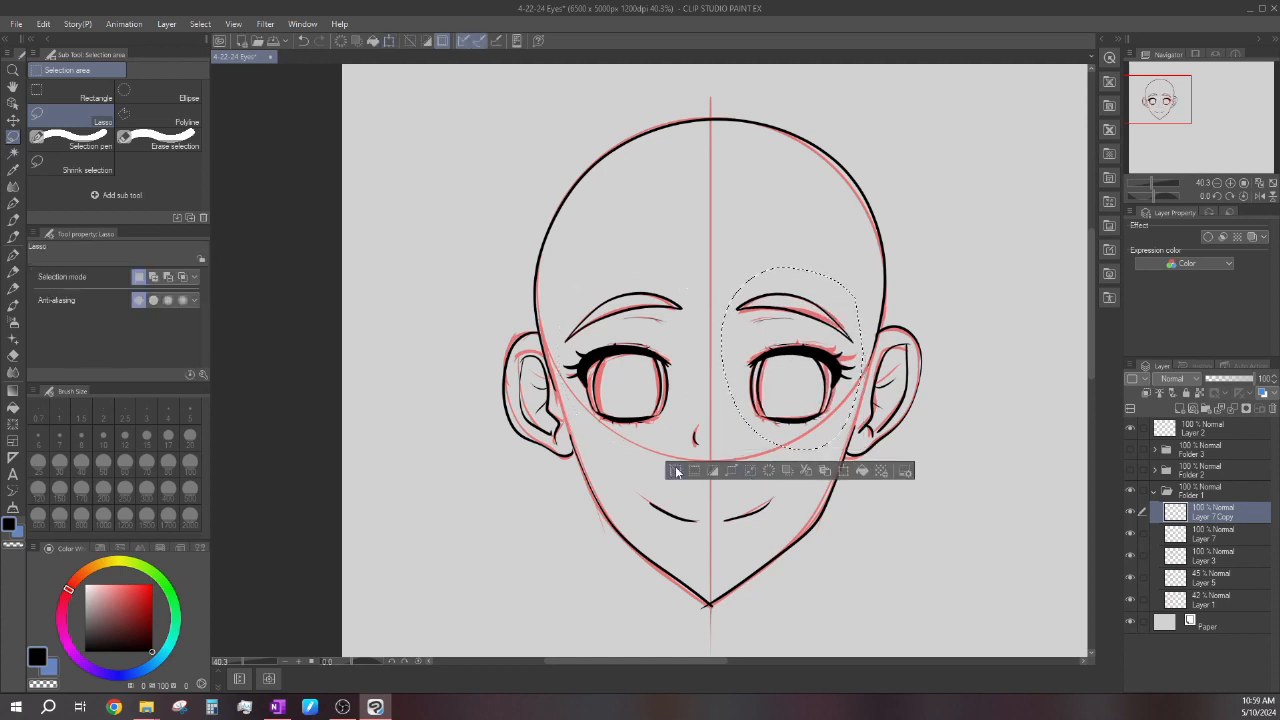
Shift the selected mirrored eye and eyebrow slightly inward toward the vertical centre line, and deselect.
scroll(714, 303, down, 5)
scroll(714, 303, up, 4)
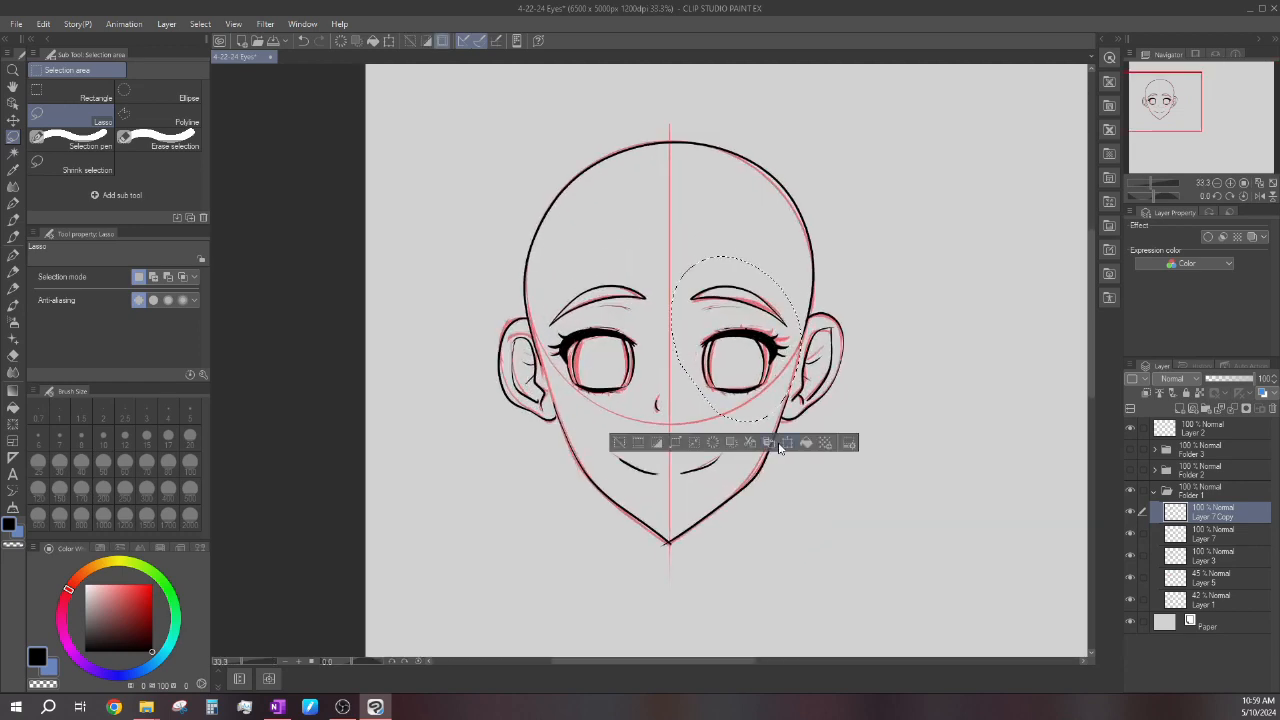
click(786, 443)
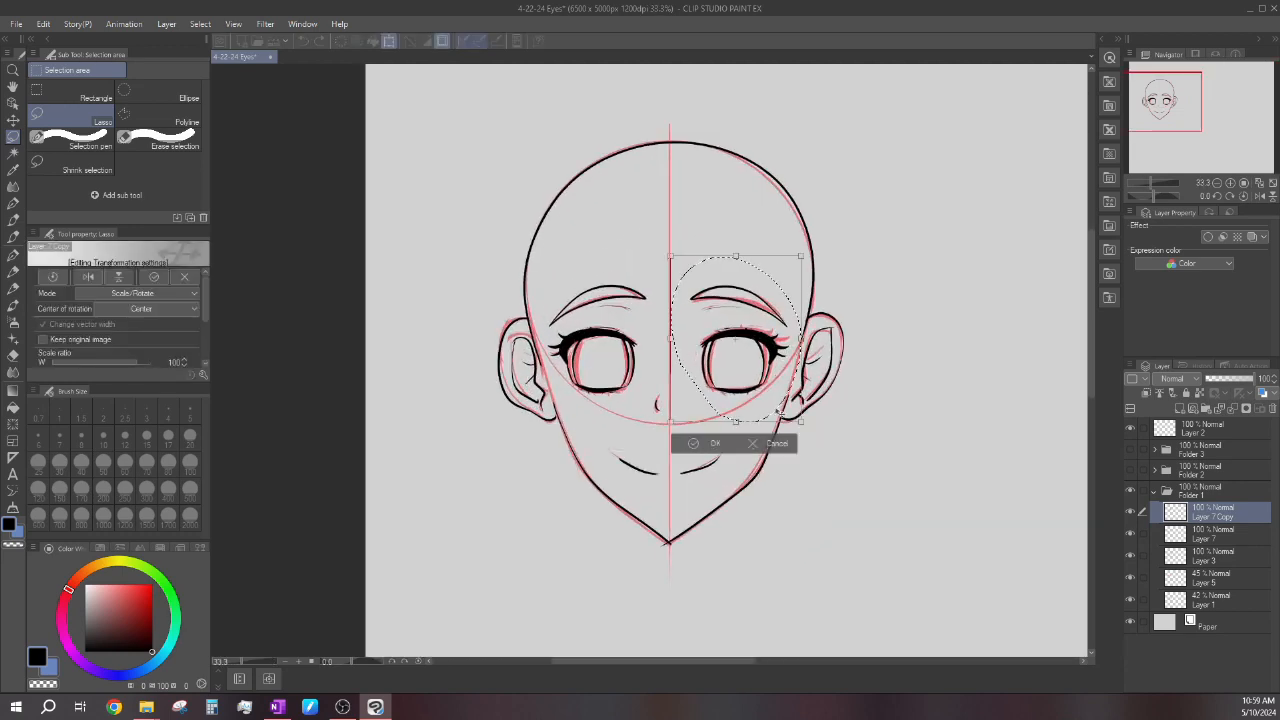
drag(777, 411, 775, 411)
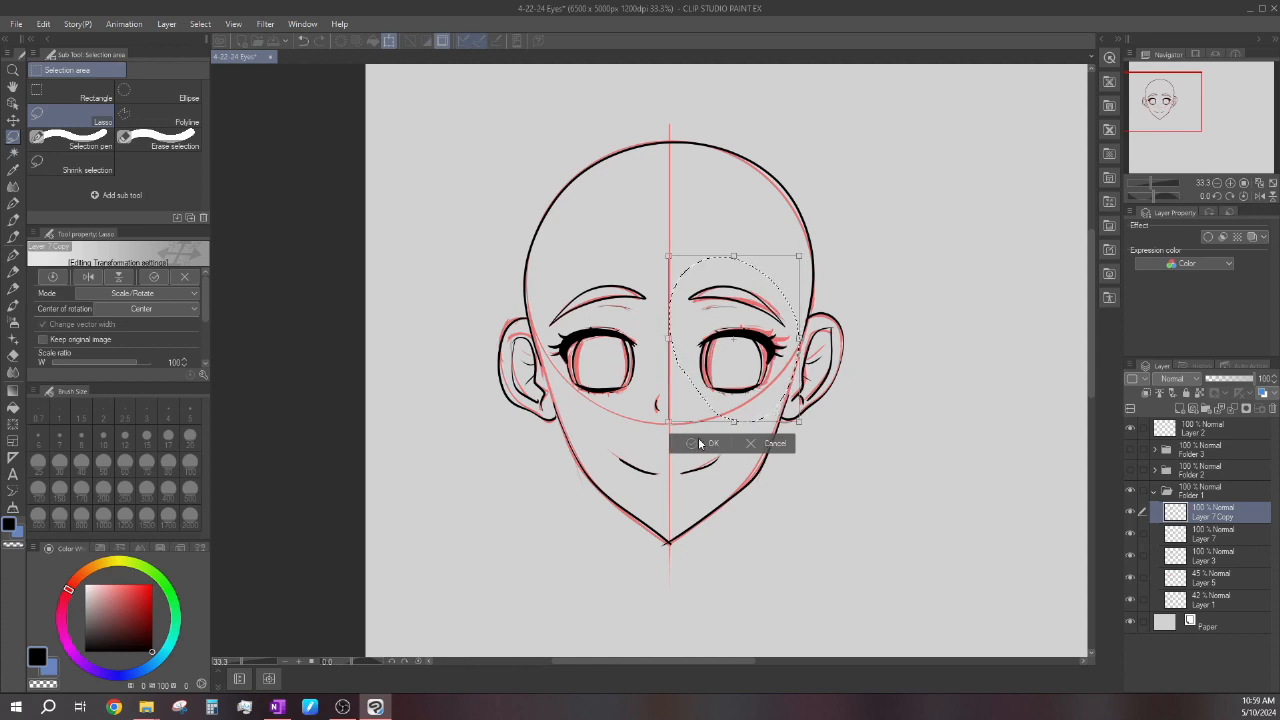
click(690, 443)
click(628, 446)
Check the gap between the two eyes with a temporary horizontal G-pen line.
click(13, 253)
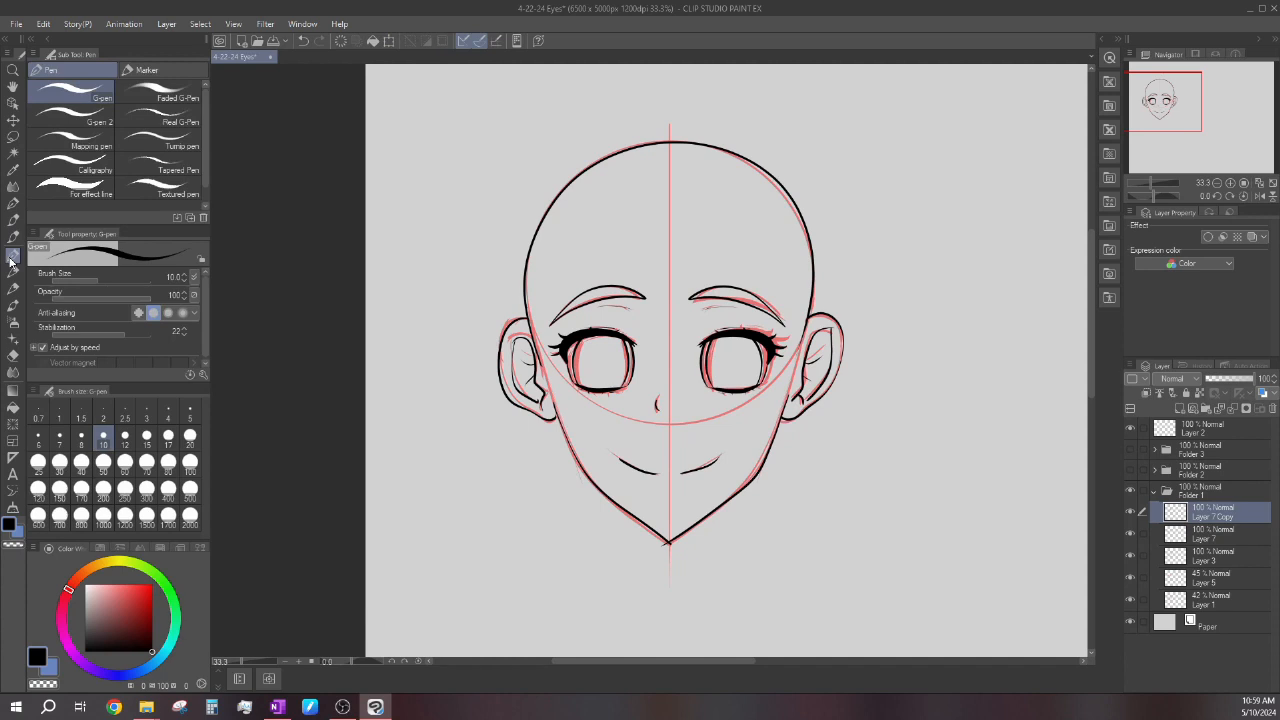
scroll(669, 357, up, 2)
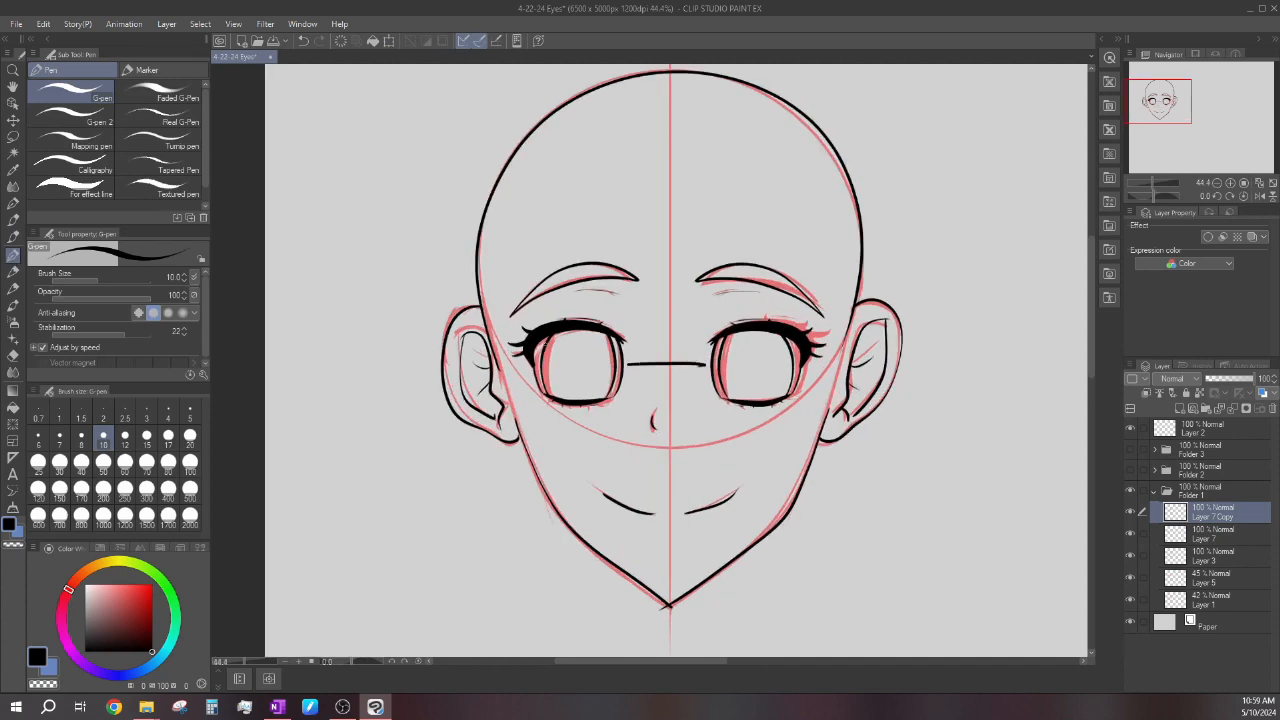
scroll(537, 336, down, 5)
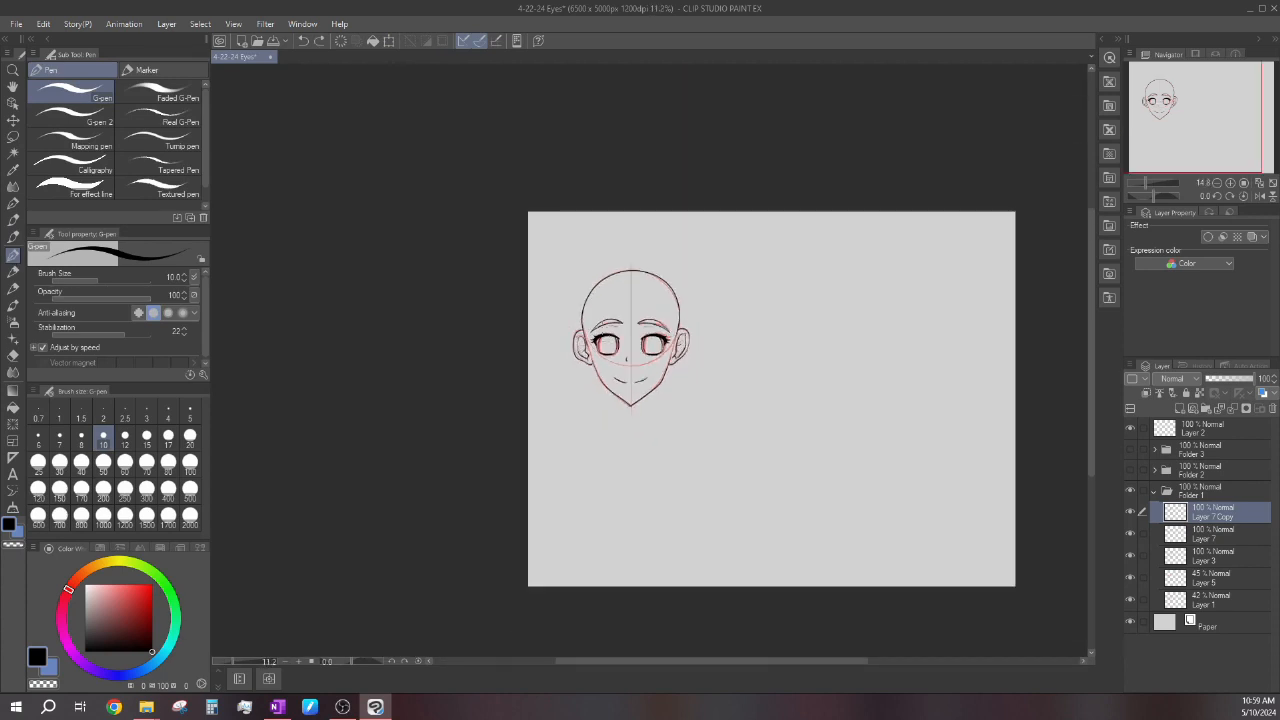
scroll(613, 367, up, 5)
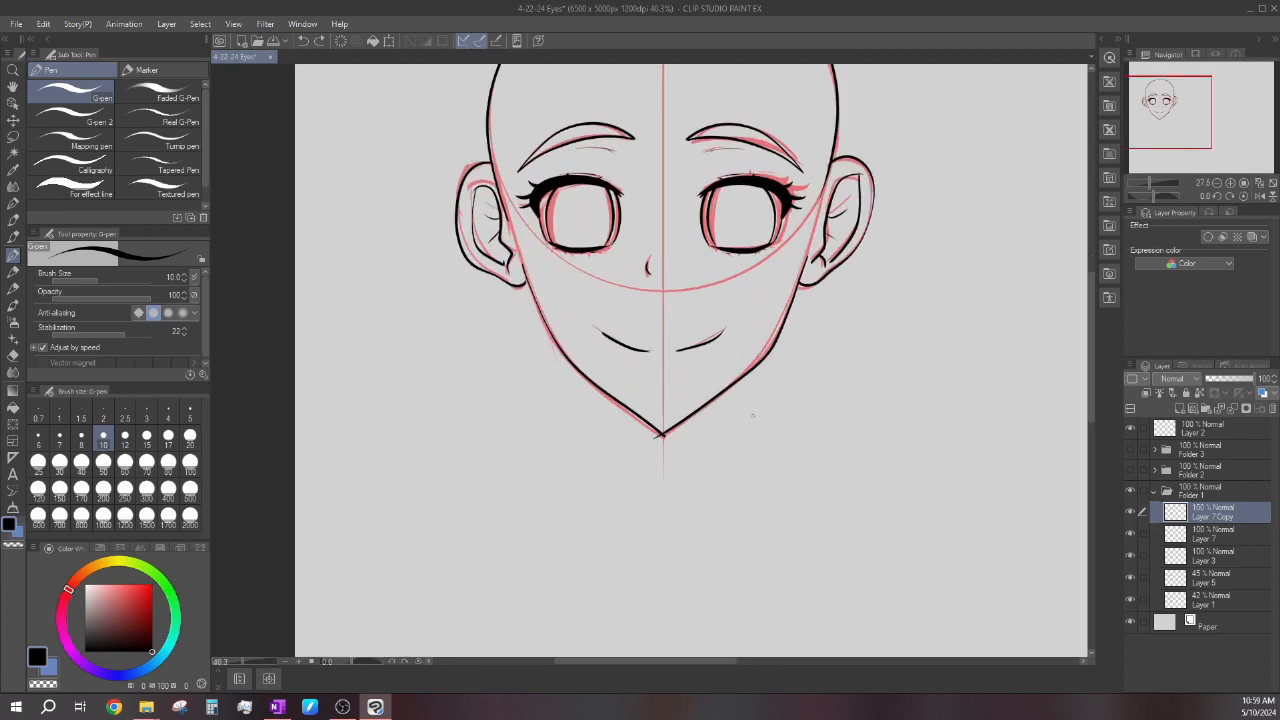
Merge the mirrored eye layer, Layer 7 Copy, down into Layer 7.
click(1131, 513)
click(1131, 512)
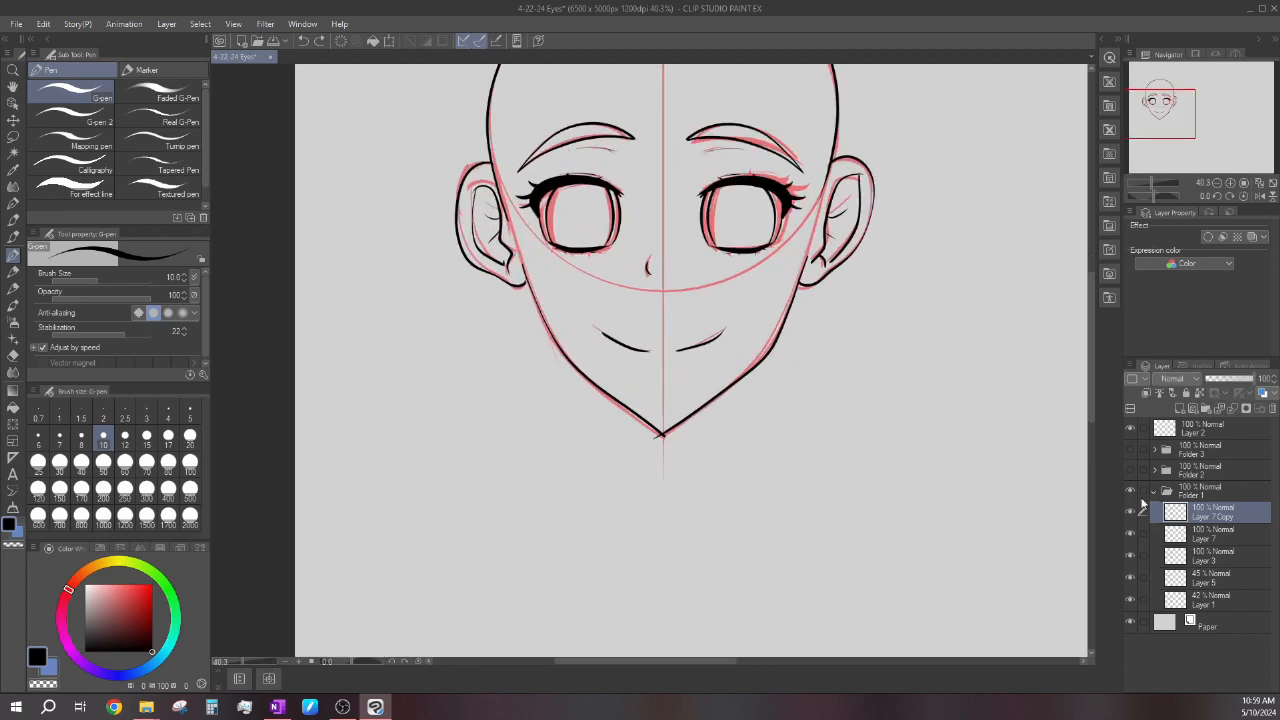
click(1236, 410)
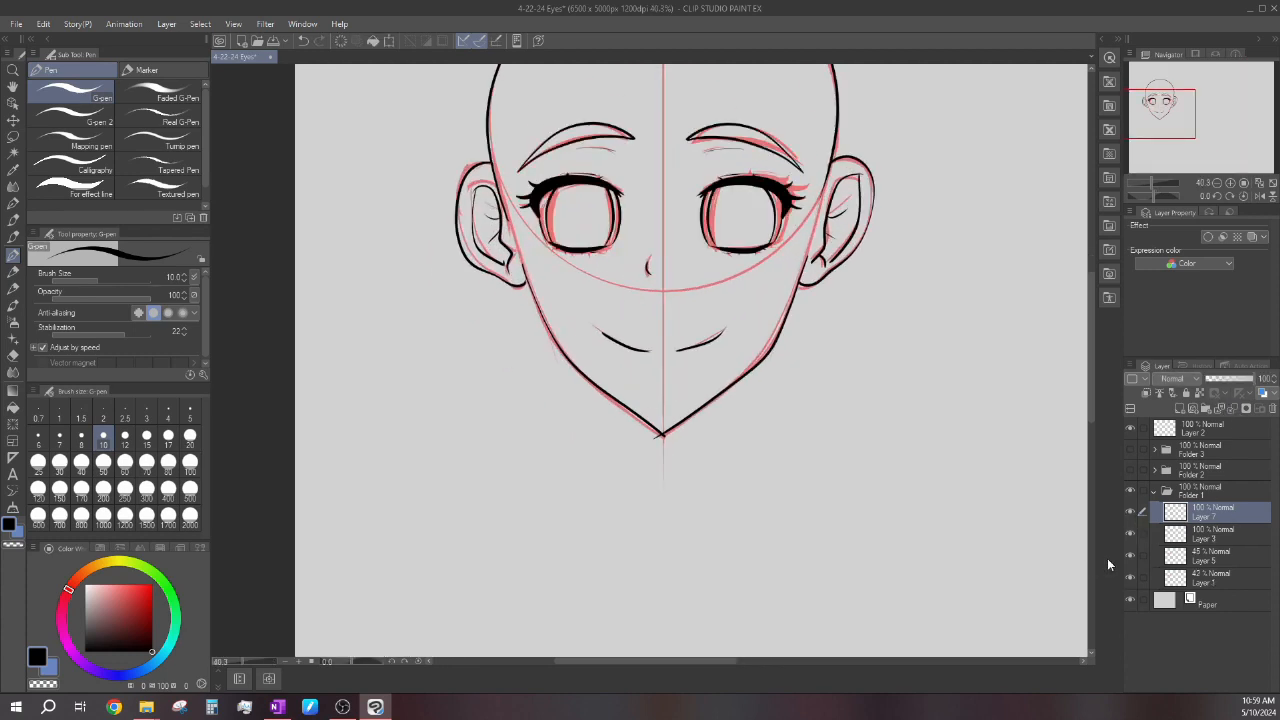
Draw a horizontal test line from eye to eye on Layer 3 to compare the spacing, and undo it.
click(1220, 533)
scroll(670, 445, up, 3)
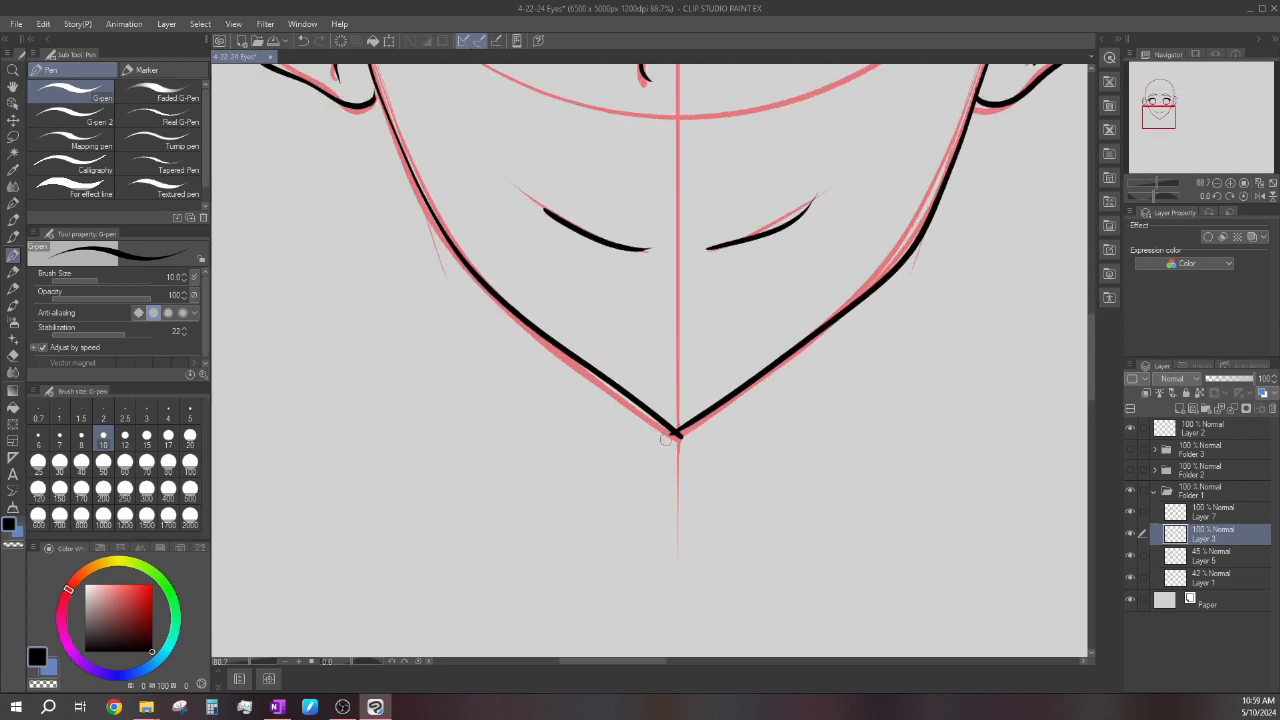
scroll(675, 448, down, 5)
scroll(672, 400, up, 1)
scroll(669, 293, down, 1)
scroll(669, 293, up, 5)
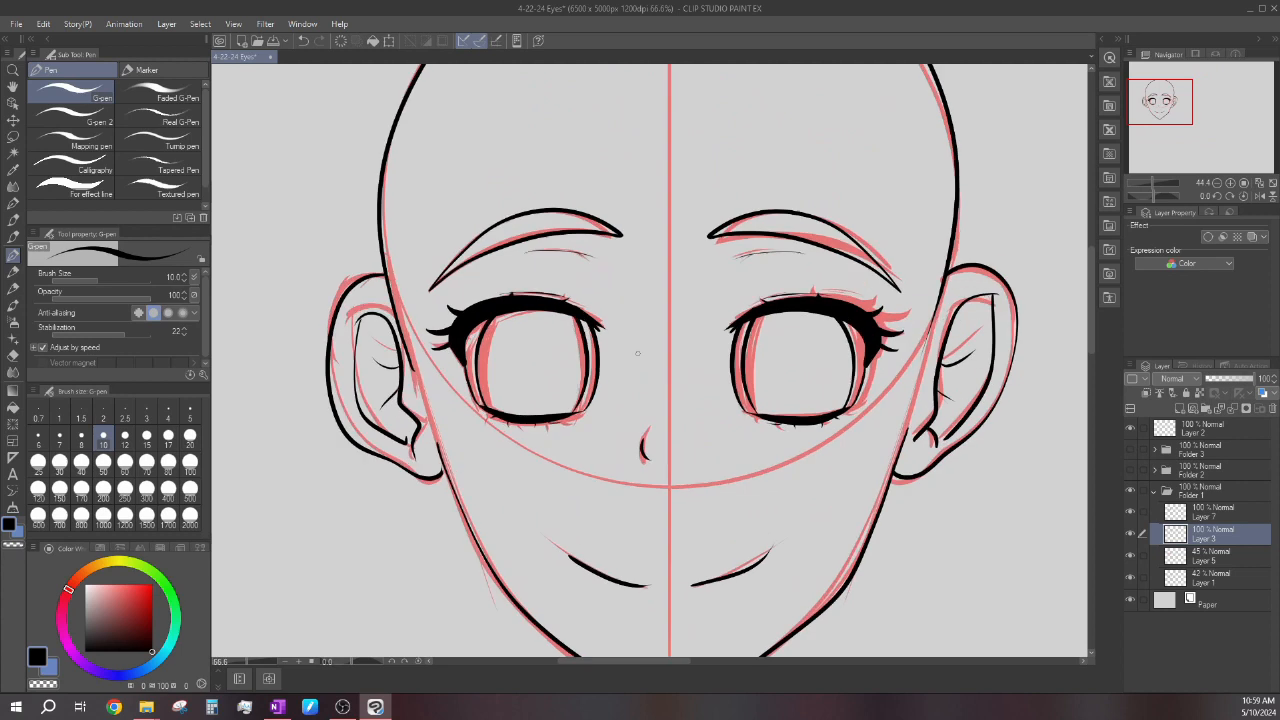
drag(622, 365, 732, 364)
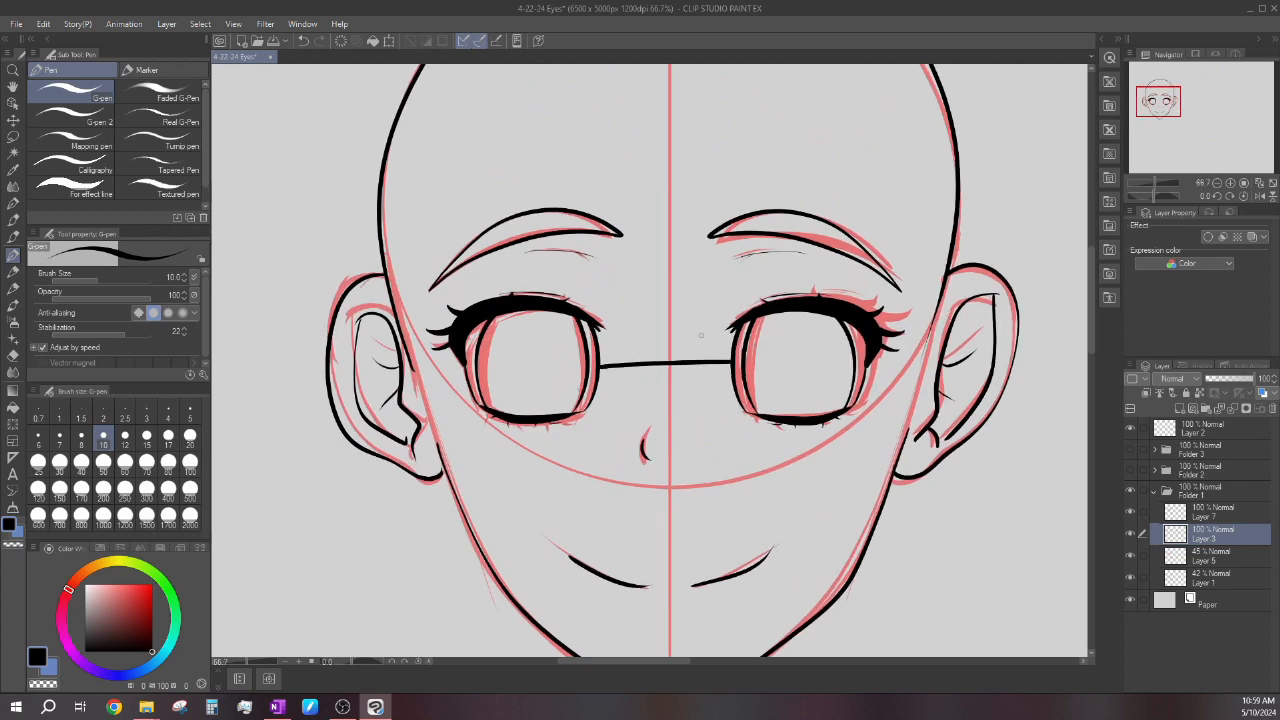
key(ctrl+z)
Hide the two red sketch layers, Layer 5 and Layer 1.
scroll(661, 342, down, 5)
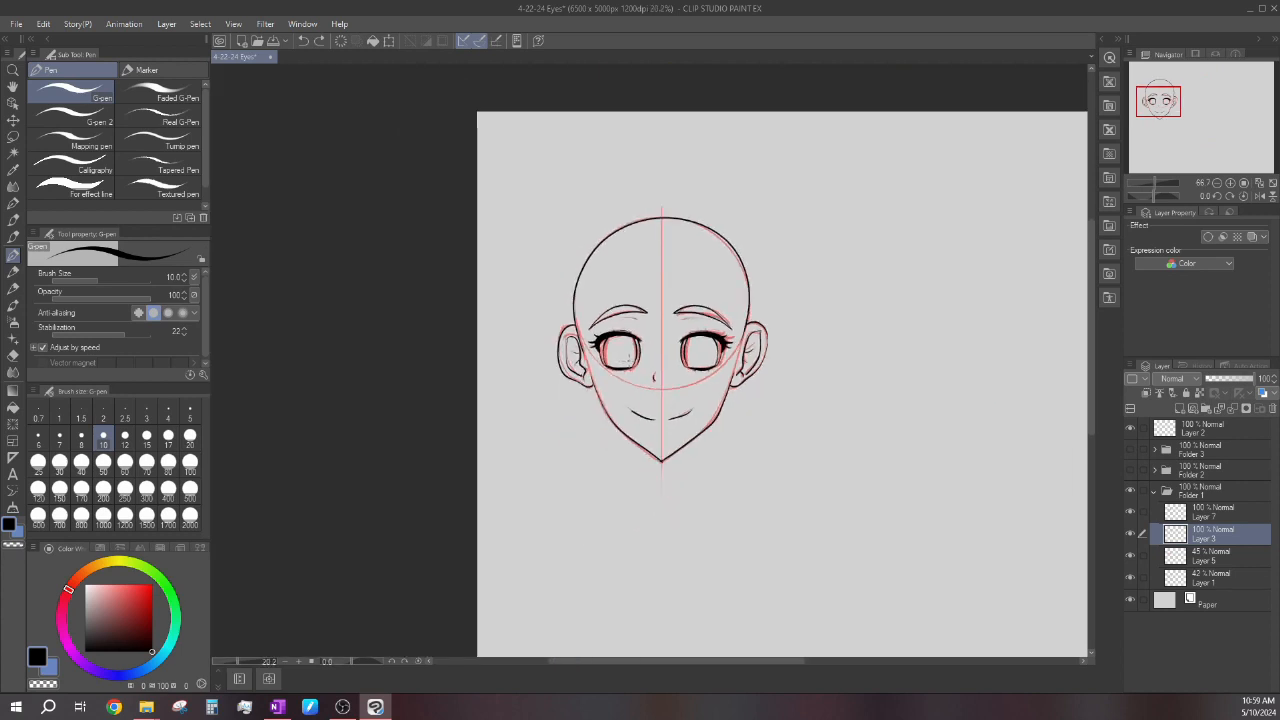
scroll(660, 342, down, 2)
scroll(660, 342, up, 1)
click(1132, 577)
click(1130, 553)
scroll(675, 420, up, 4)
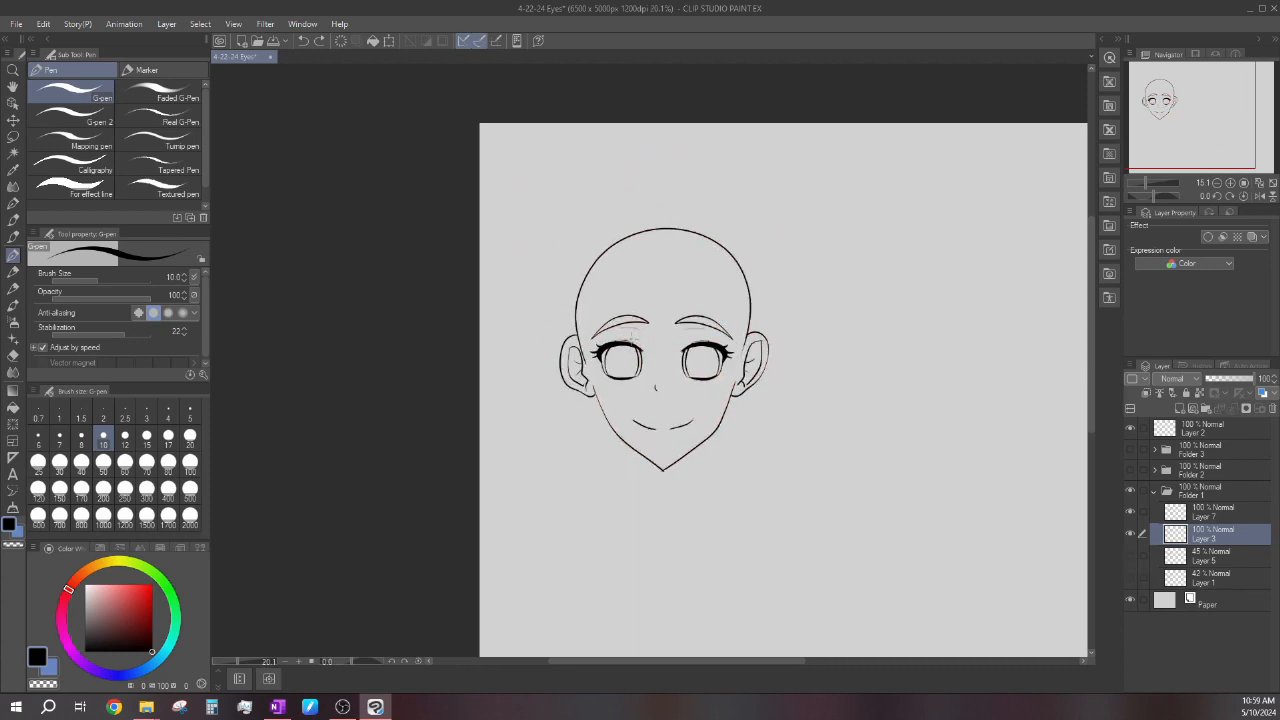
Thicken the eyelash strokes at the outer corner and along the upper lid of the left-hand eye in black on Layer 3.
scroll(675, 420, up, 1)
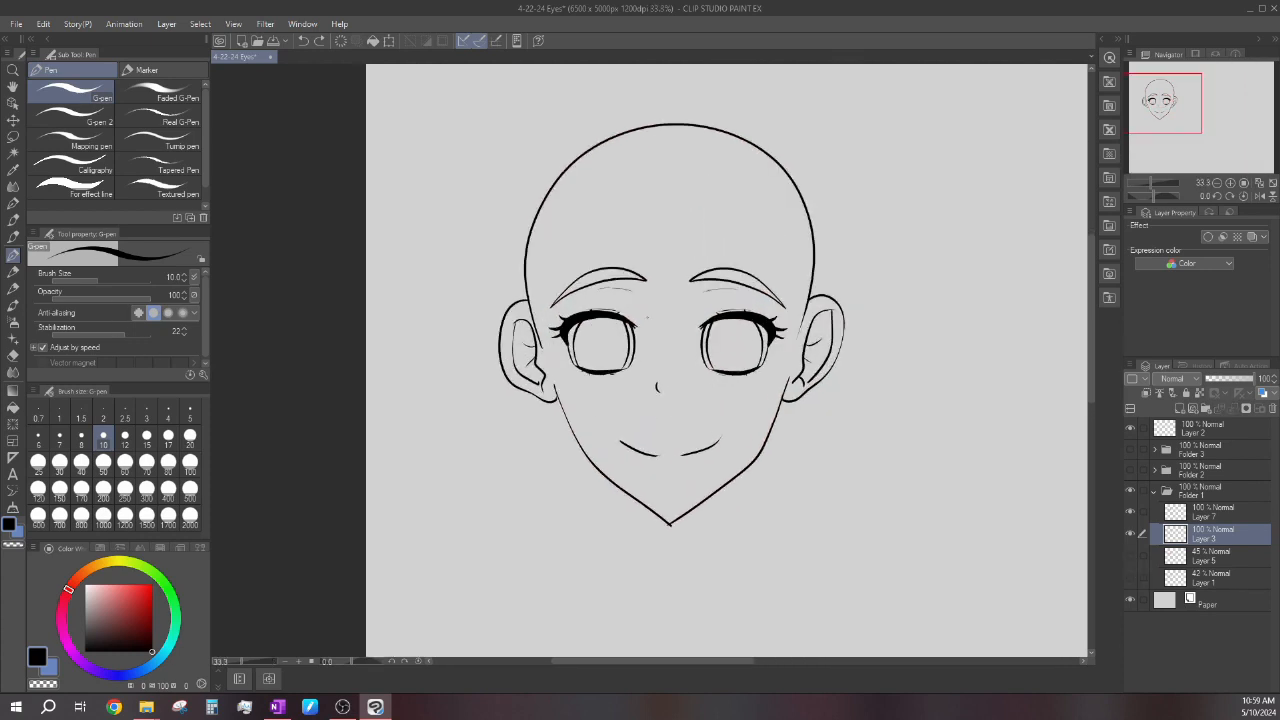
scroll(693, 318, up, 3)
scroll(693, 318, down, 1)
scroll(693, 318, up, 1)
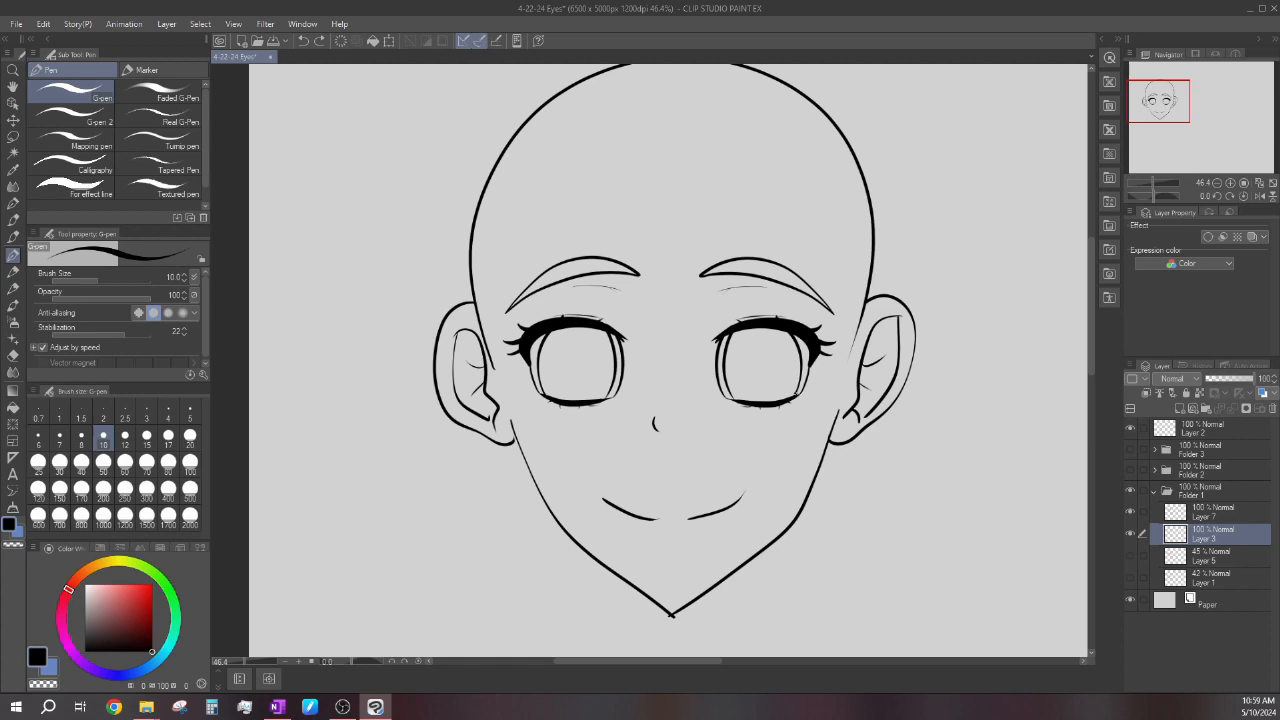
scroll(472, 319, up, 4)
scroll(472, 319, down, 3)
scroll(480, 340, up, 5)
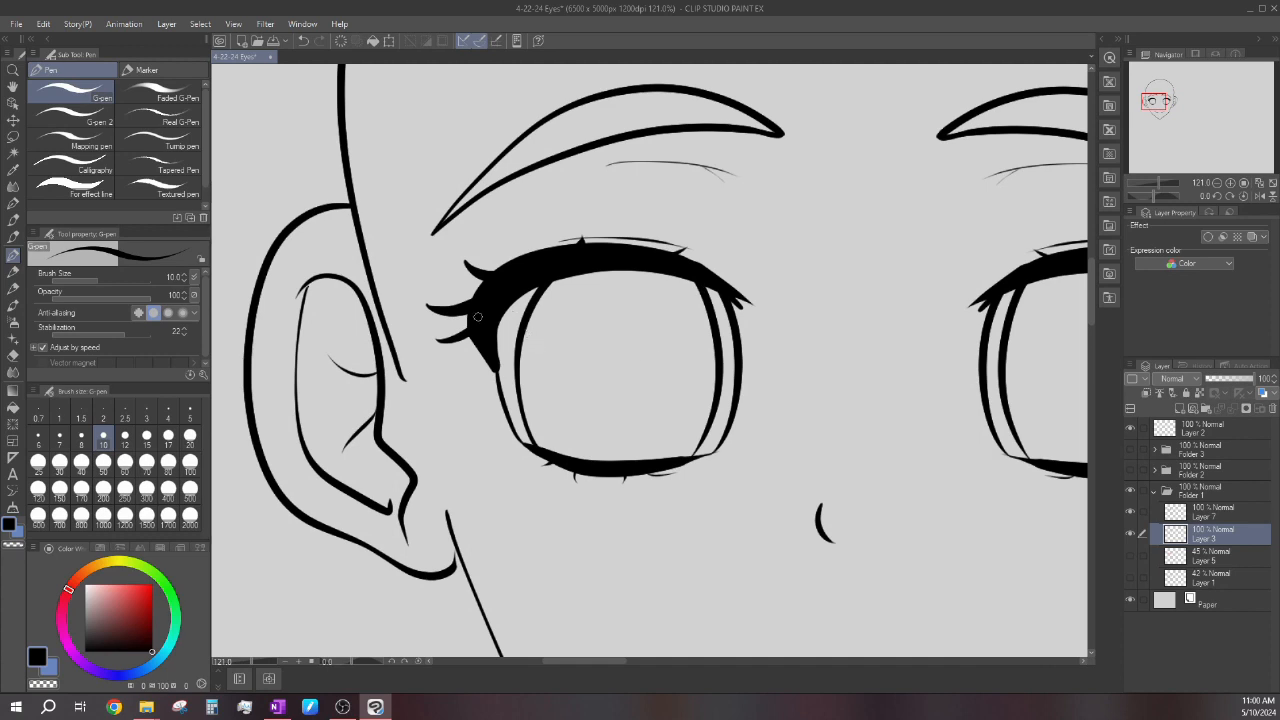
scroll(465, 253, up, 2)
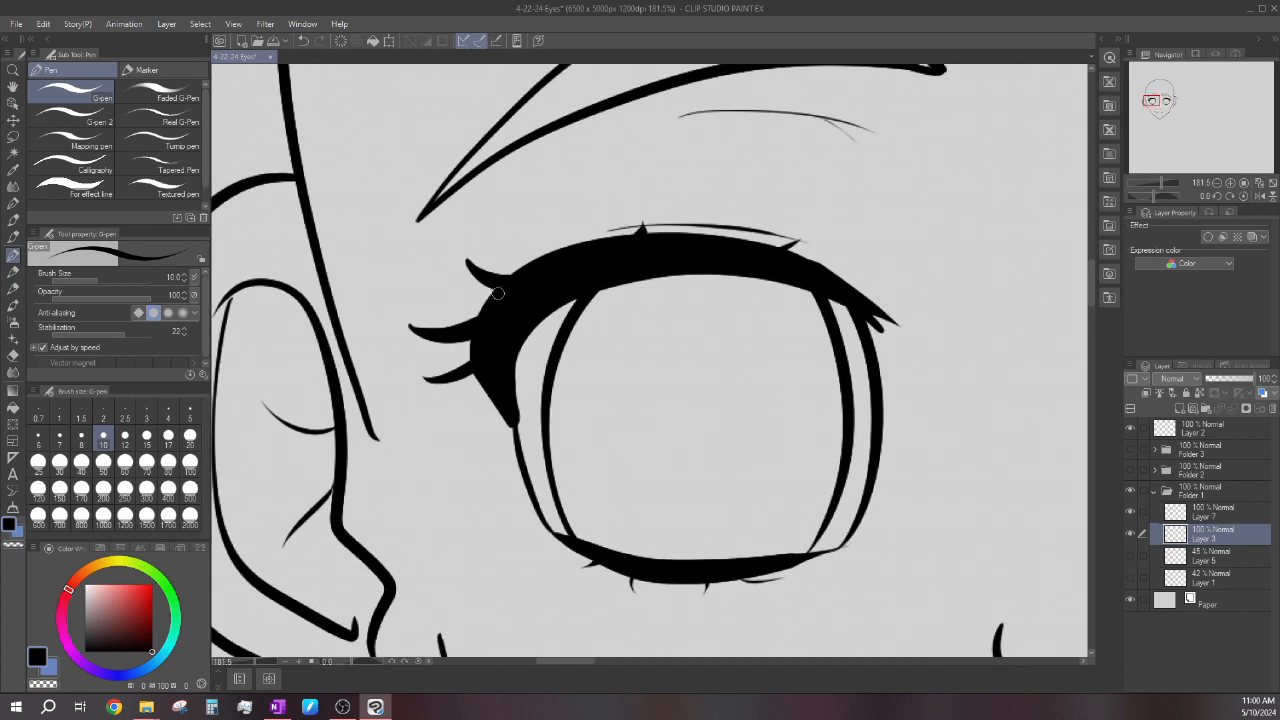
key(ctrl+z)
scroll(466, 263, up, 1)
drag(391, 347, 470, 360)
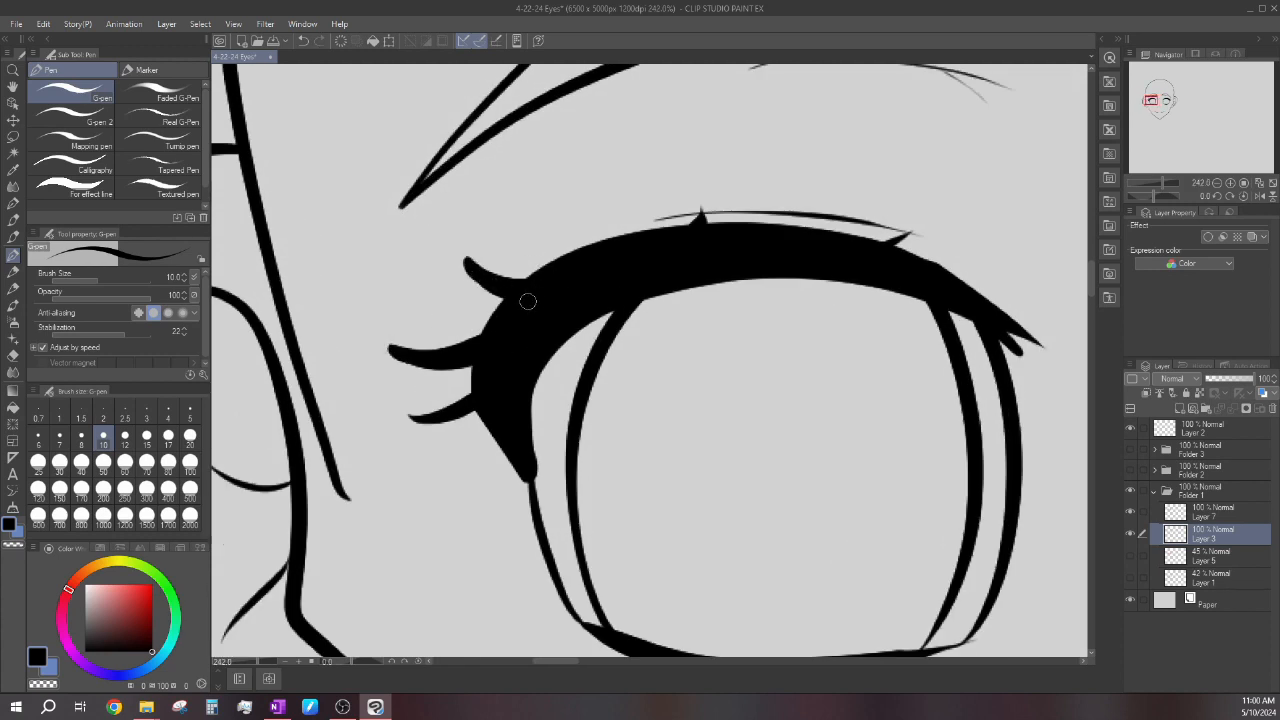
drag(411, 418, 464, 403)
scroll(539, 310, down, 5)
scroll(645, 245, up, 3)
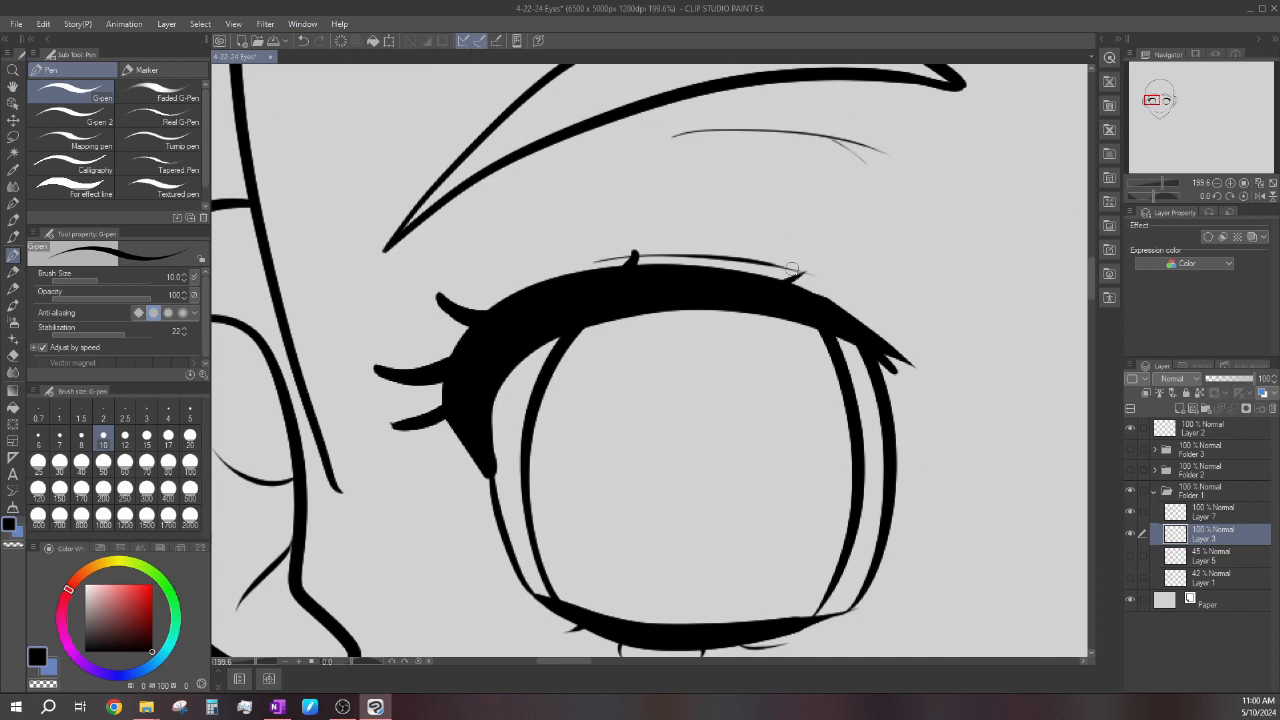
scroll(791, 270, down, 4)
scroll(632, 397, up, 2)
scroll(632, 397, down, 1)
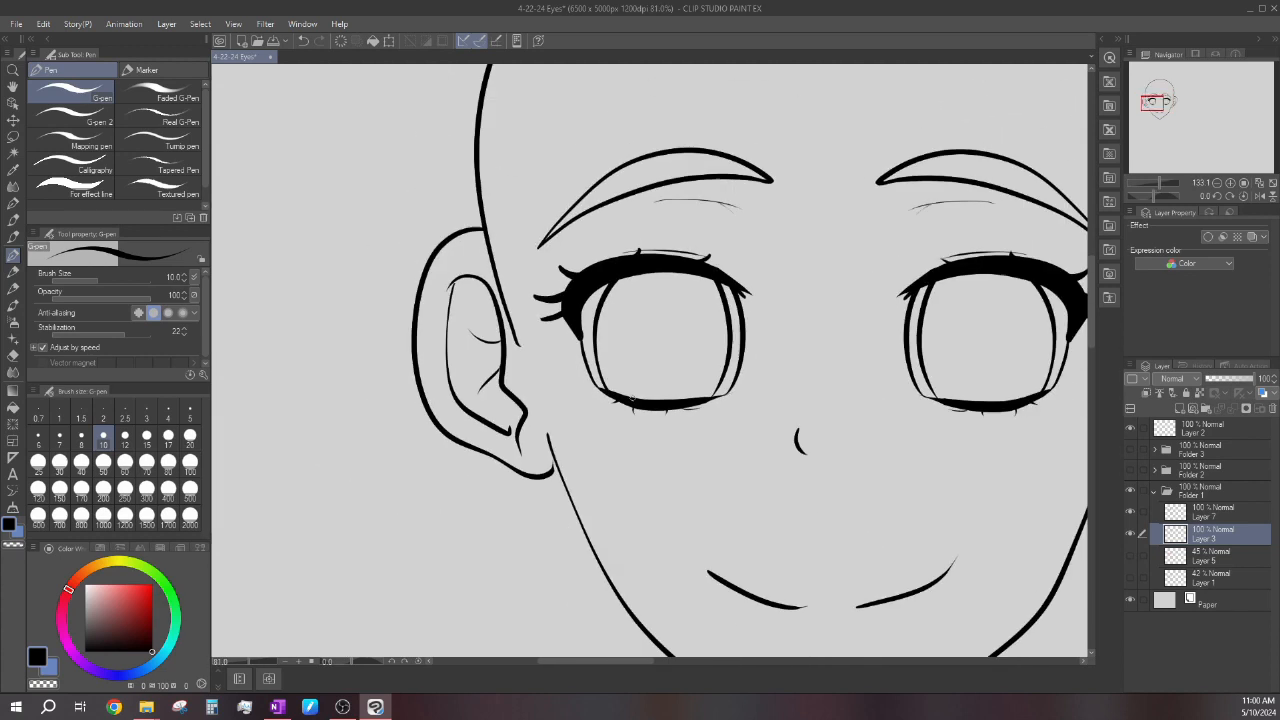
scroll(632, 397, down, 4)
scroll(595, 332, up, 1)
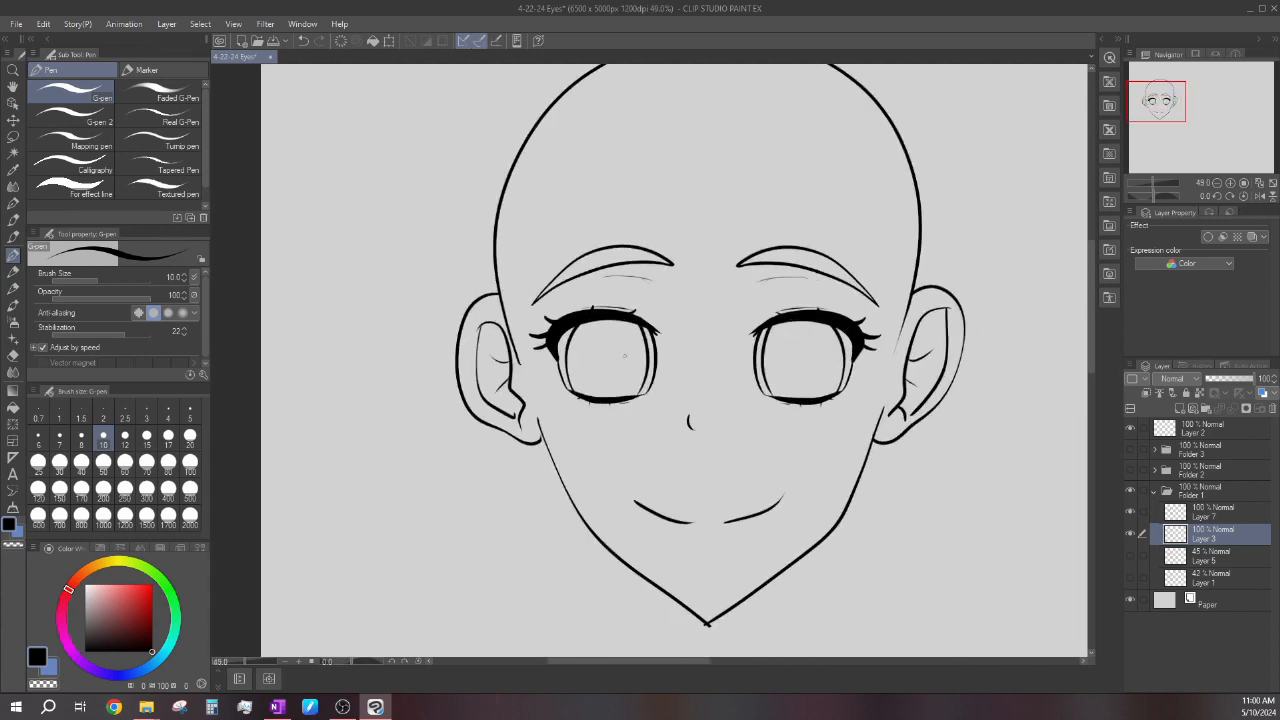
scroll(627, 342, up, 2)
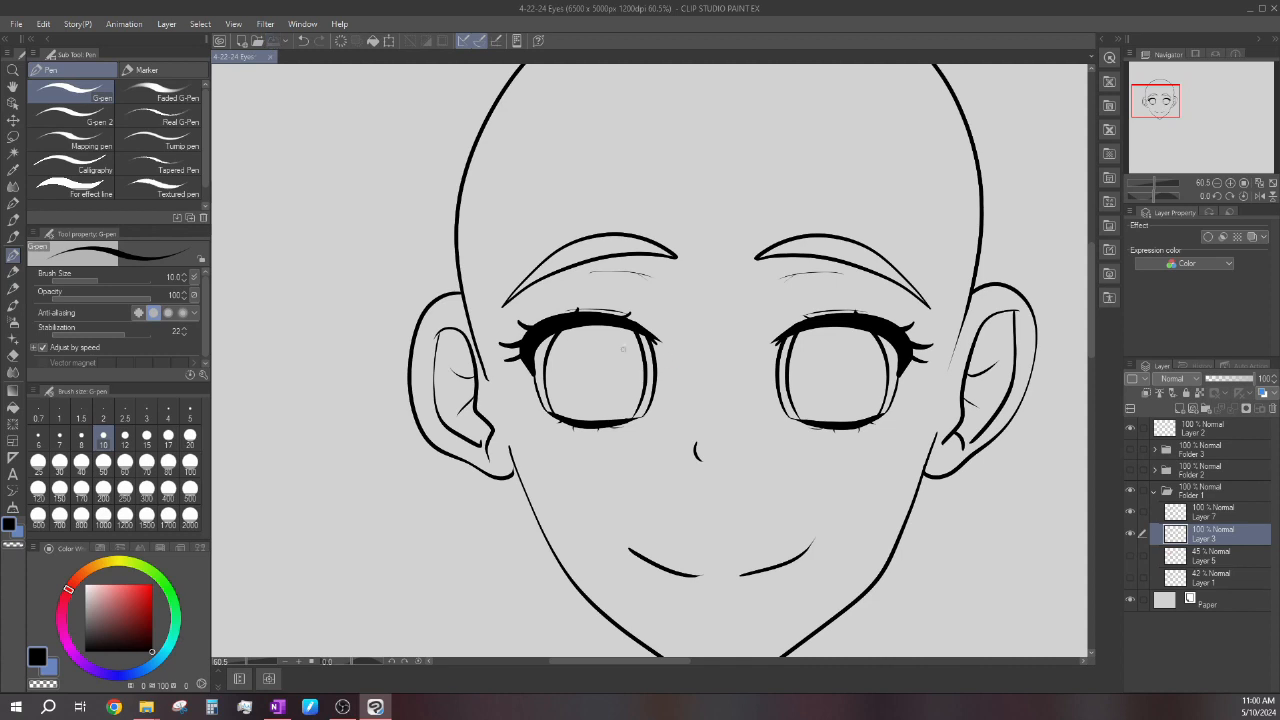
Add a new layer directly above Layer 5, beneath the line art layers.
scroll(569, 398, down, 3)
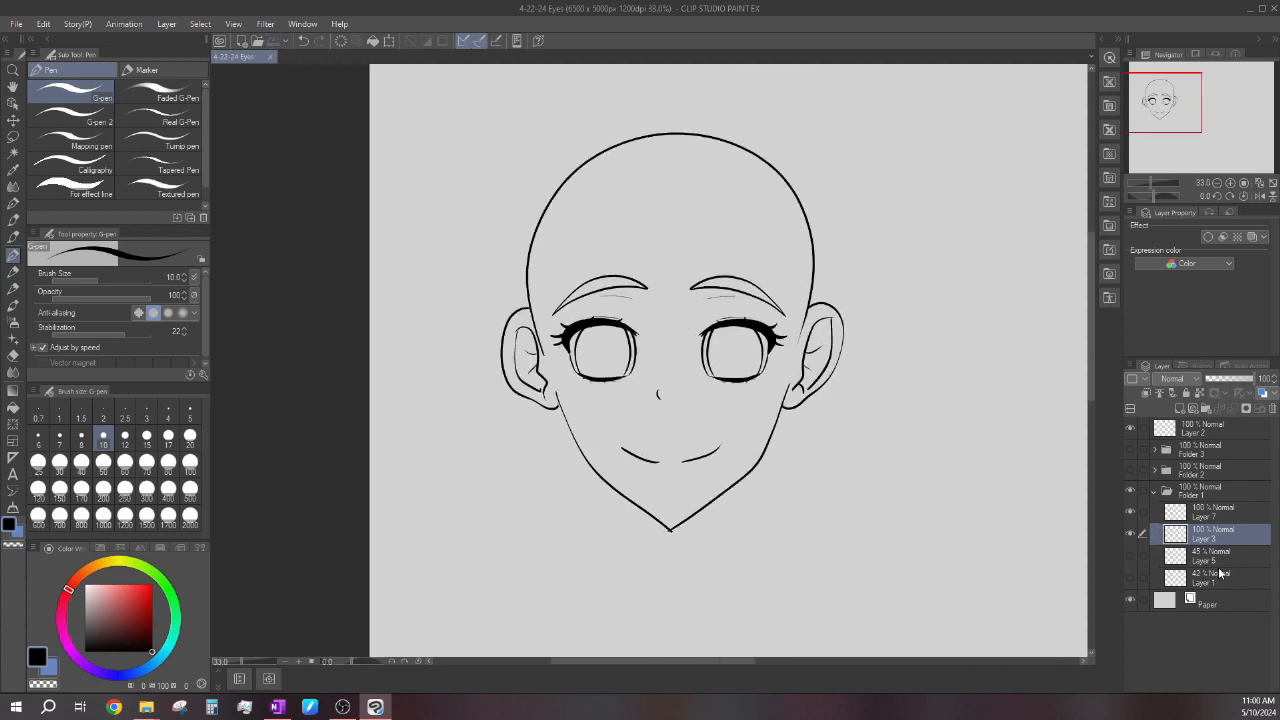
click(1220, 572)
click(1217, 555)
click(1180, 410)
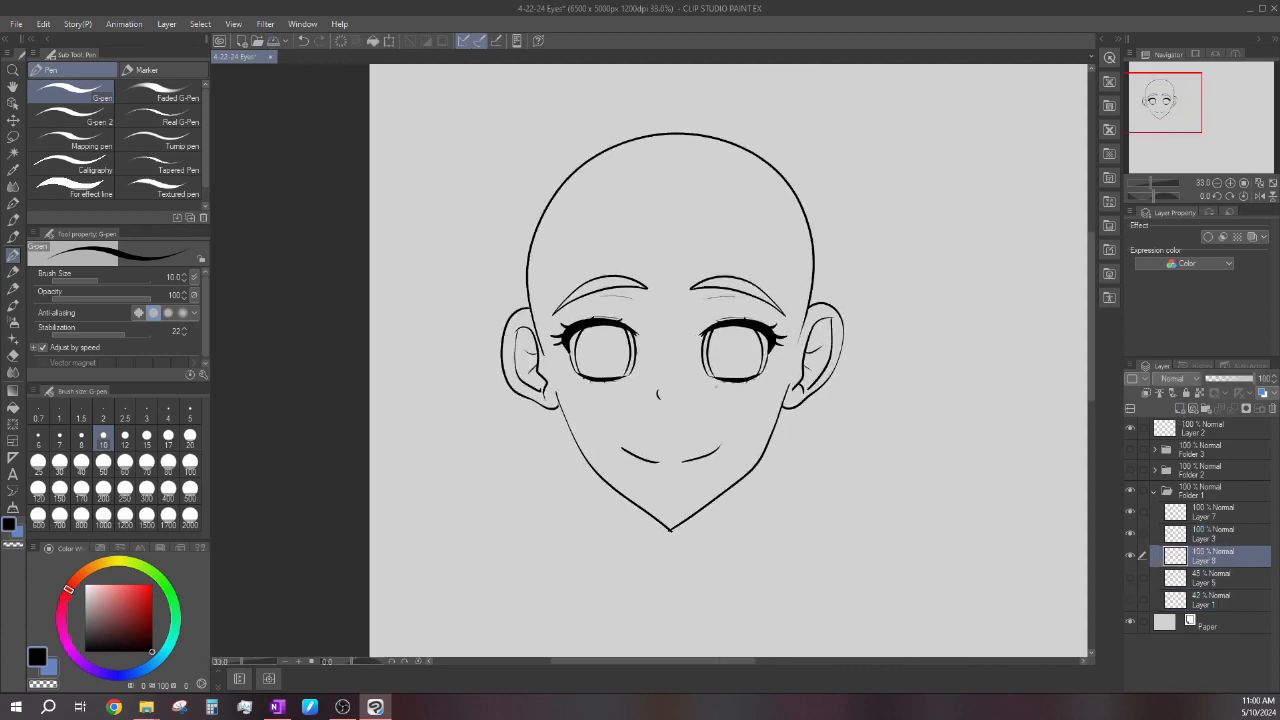
Fill the eye whites on both sides of each iris with white, using the Refer other layers fill.
scroll(623, 374, up, 2)
drag(101, 600, 83, 591)
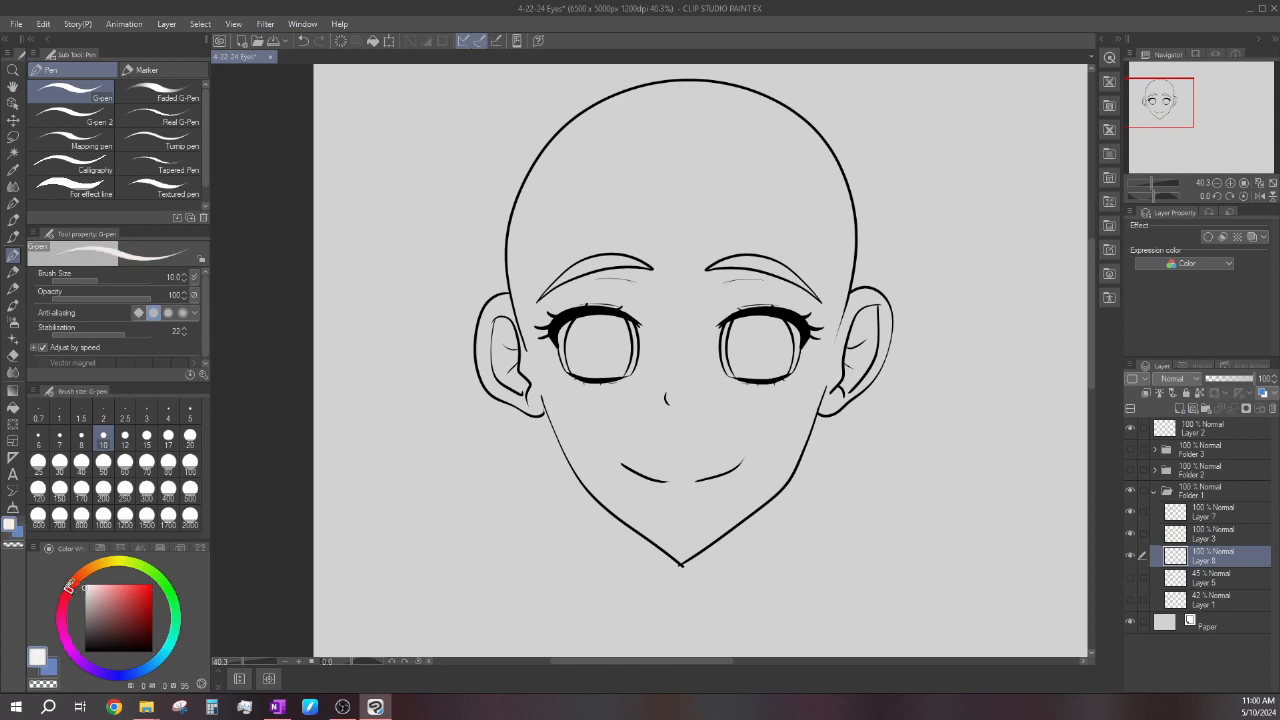
click(12, 407)
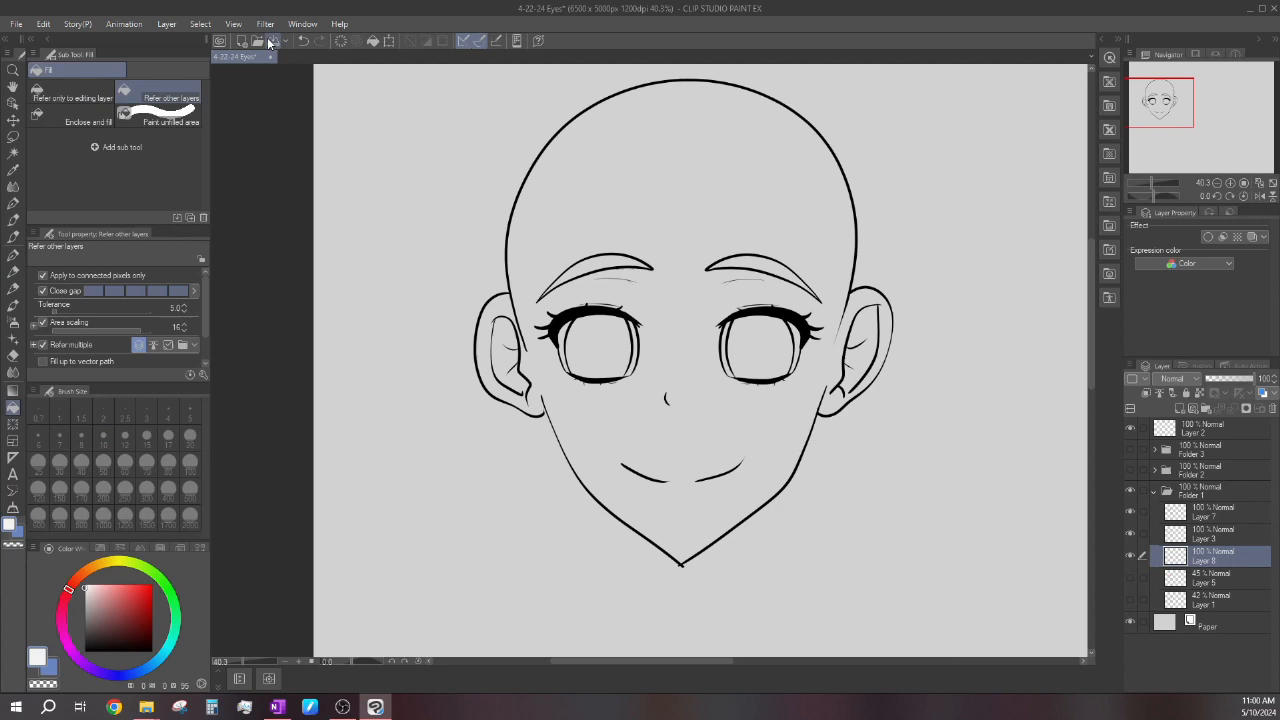
scroll(625, 331, up, 2)
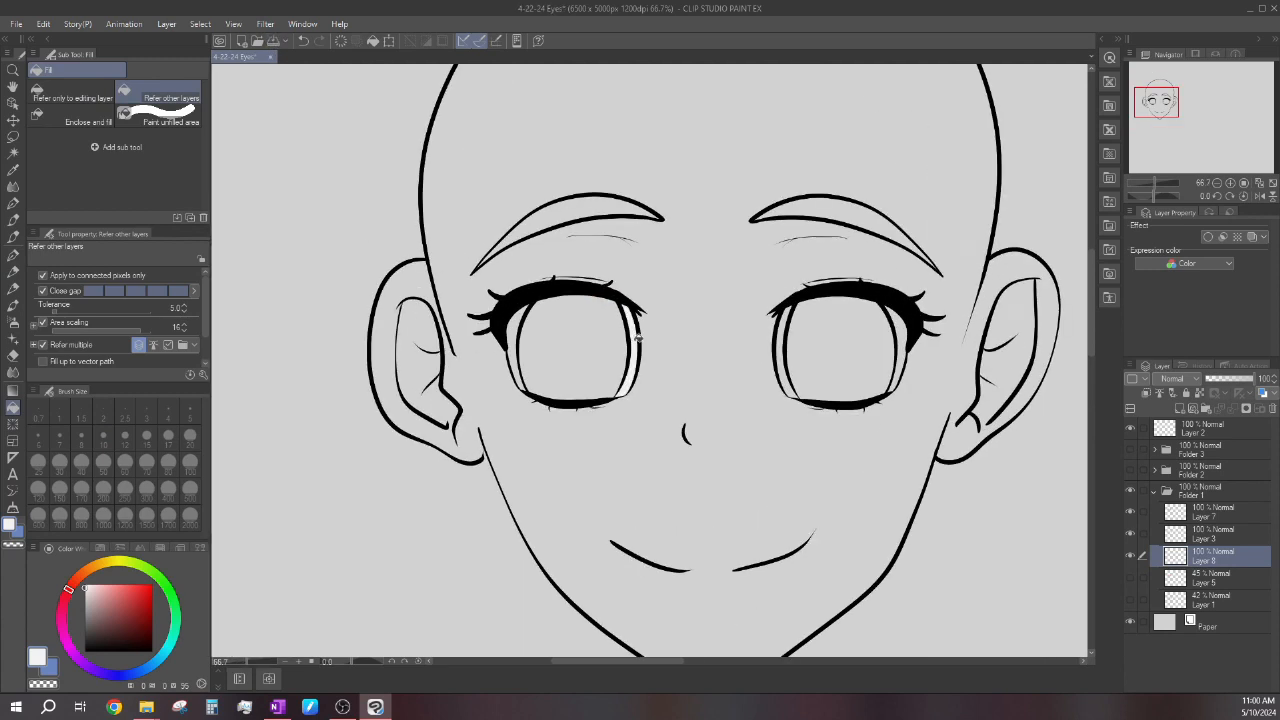
click(516, 314)
click(788, 325)
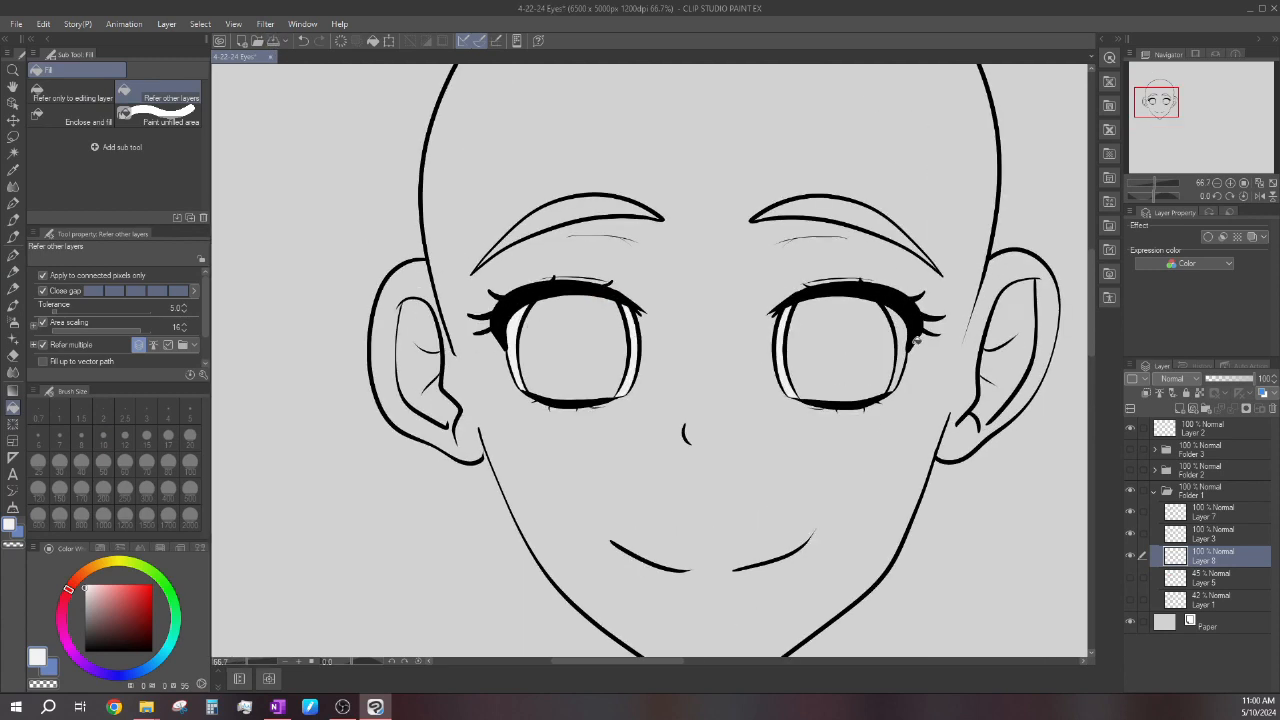
click(901, 328)
scroll(780, 290, down, 2)
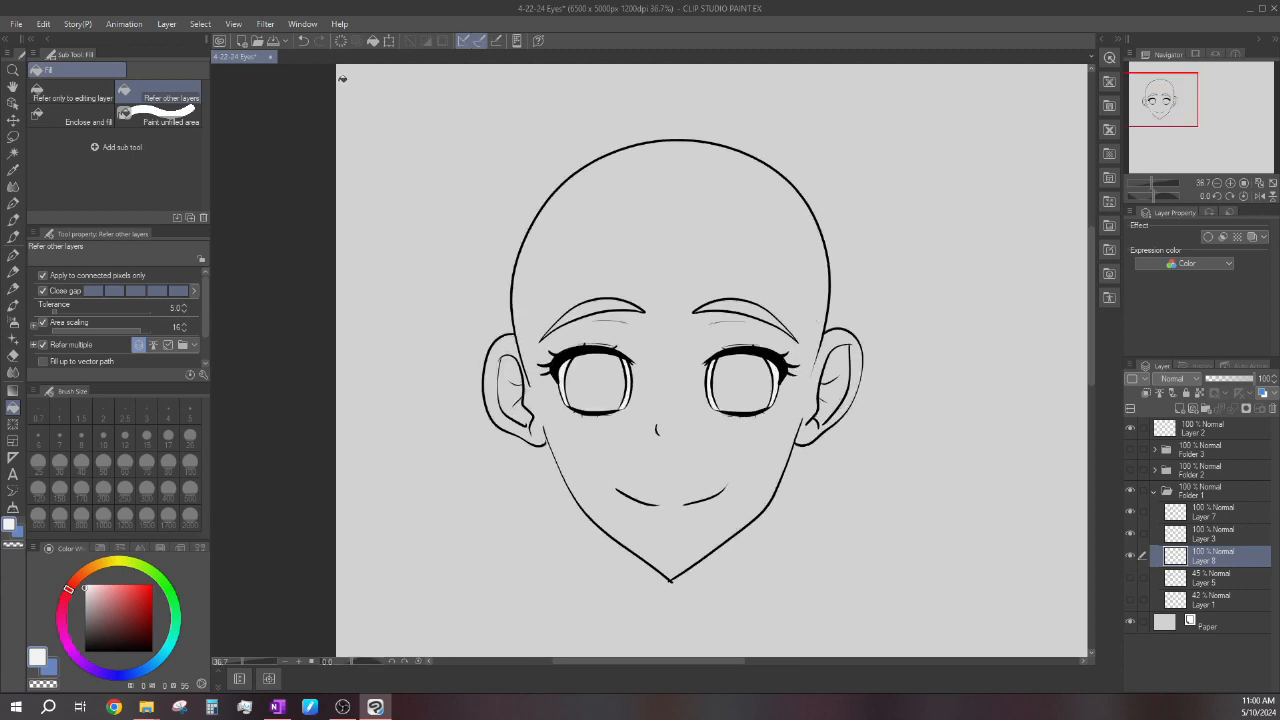
Compare both eyes with and without the white fill by hiding and reshowing its layer.
scroll(652, 367, down, 1)
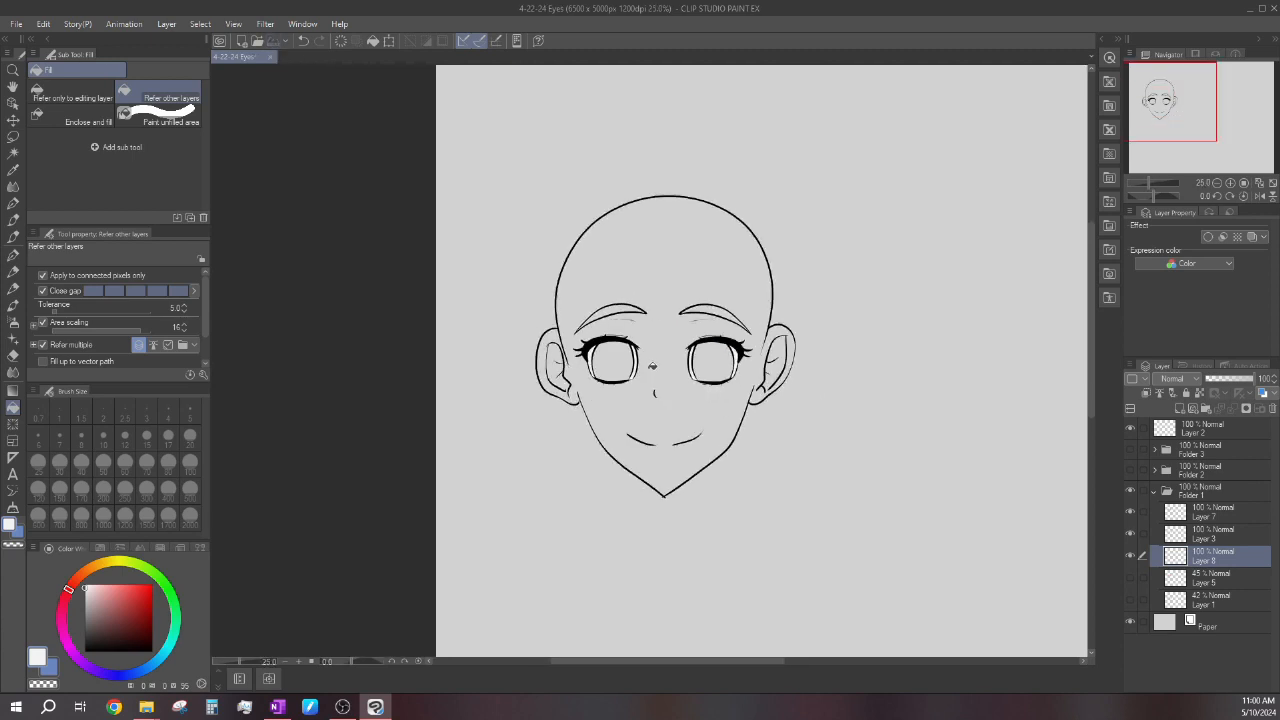
scroll(640, 370, up, 1)
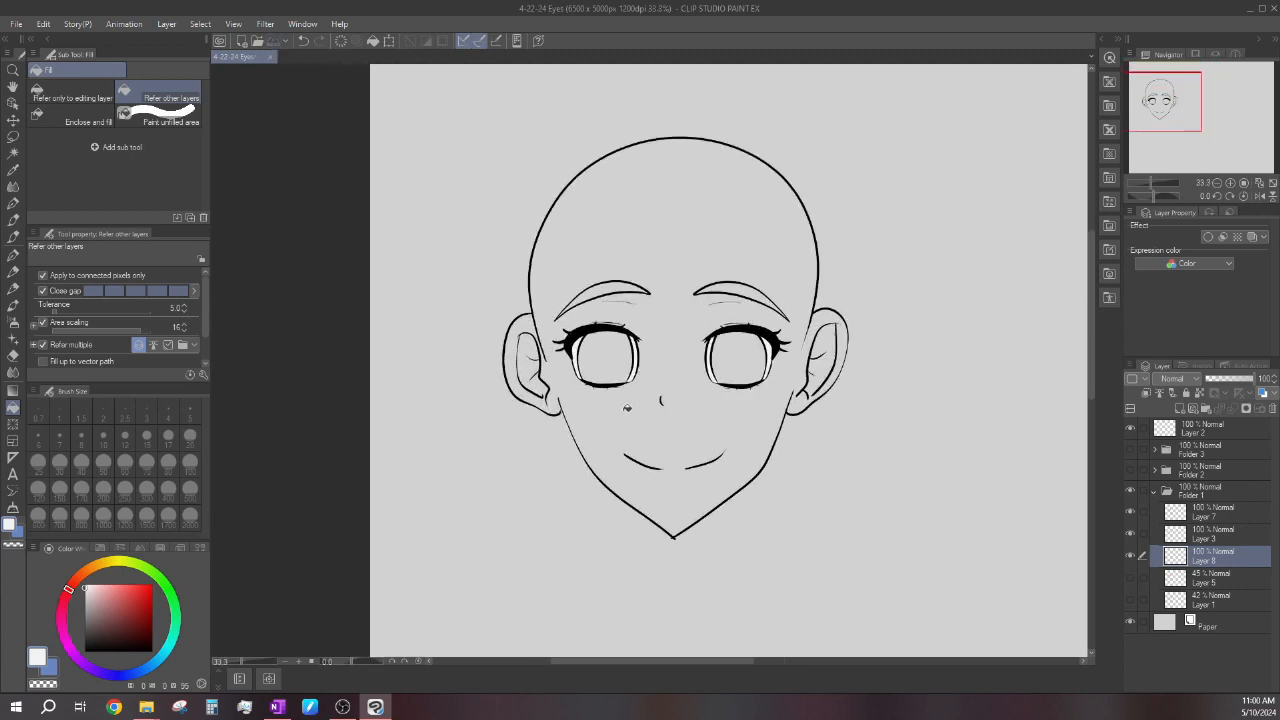
scroll(630, 356, up, 3)
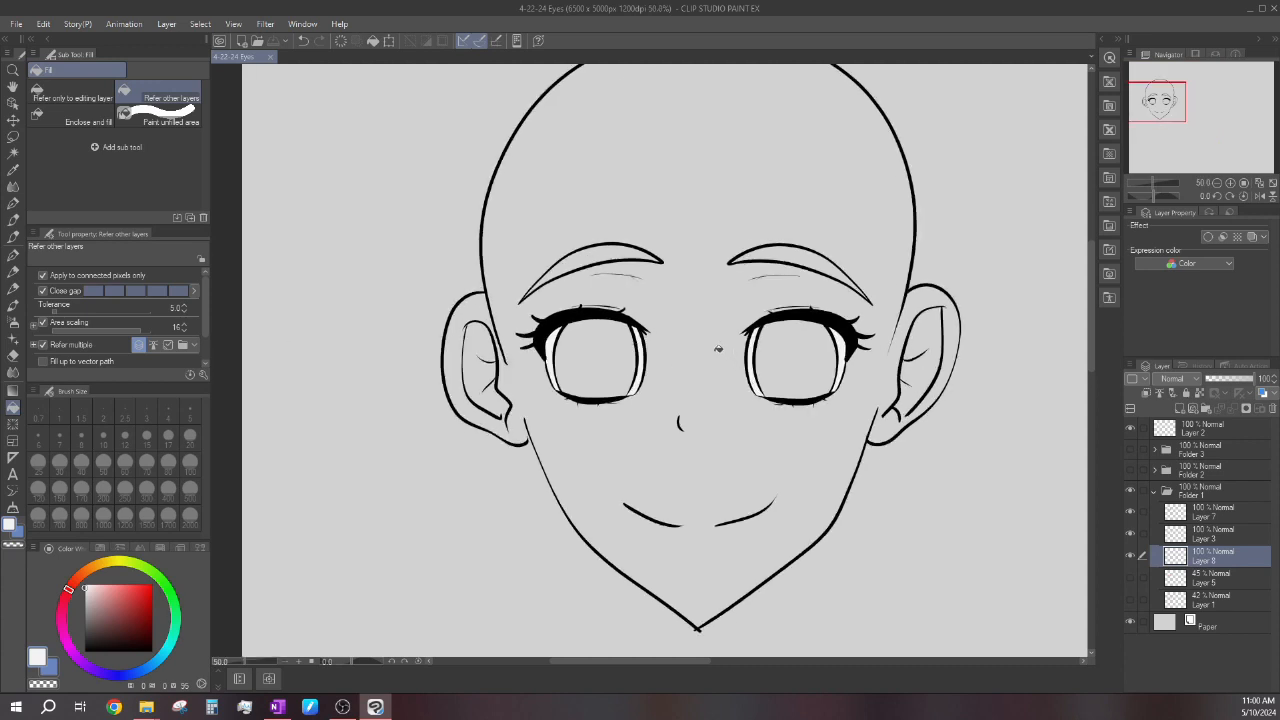
scroll(717, 348, up, 1)
click(1132, 555)
click(1132, 555)
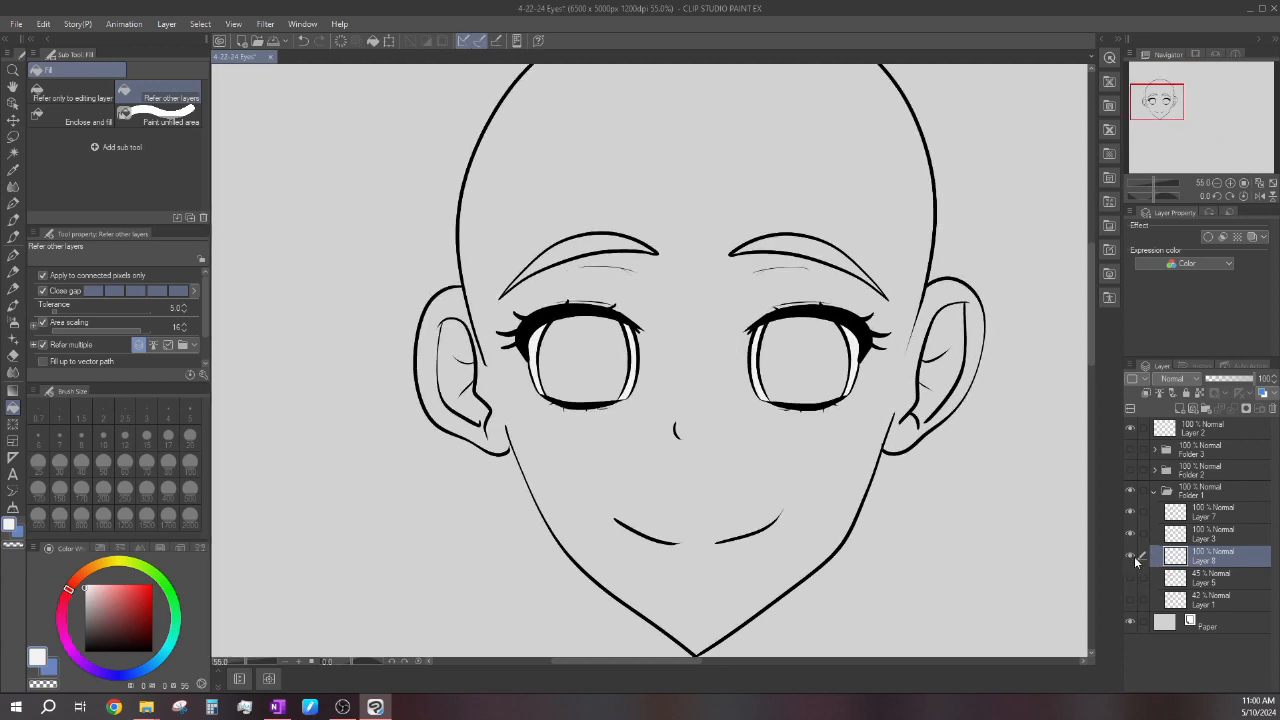
click(1132, 555)
click(1132, 555)
scroll(698, 388, down, 2)
scroll(985, 400, up, 1)
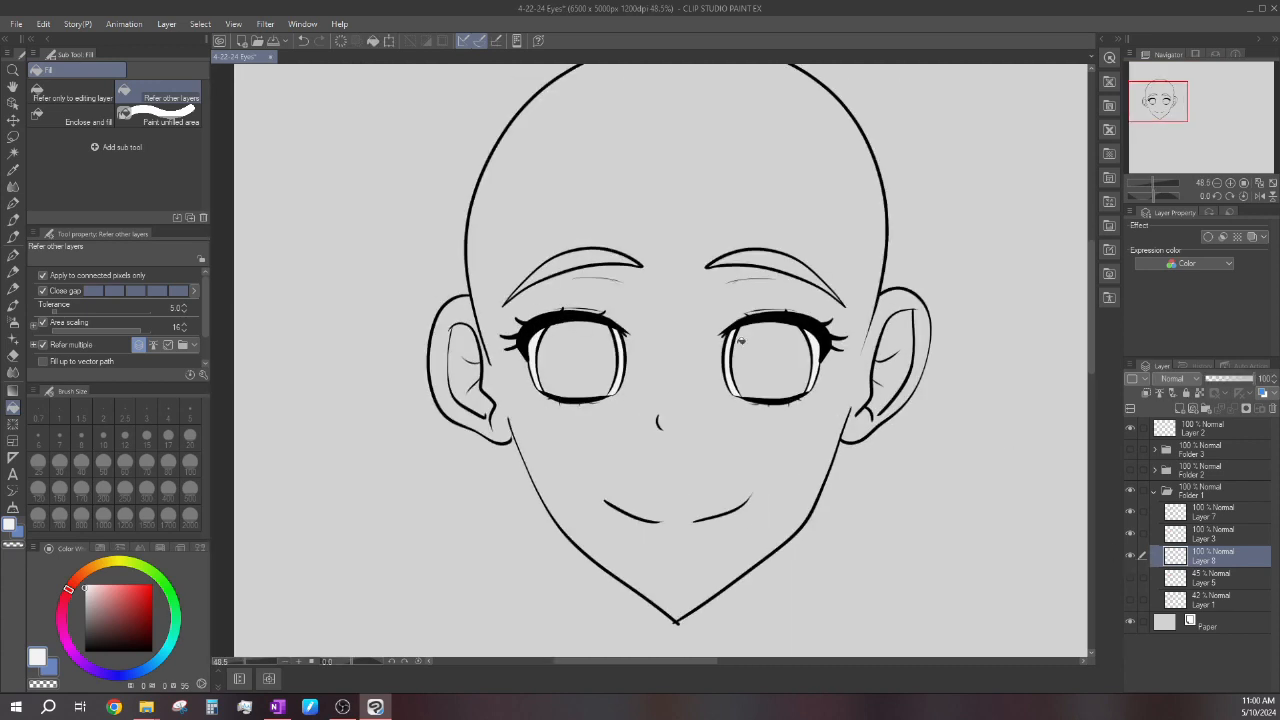
Save the drawing and add a new layer directly above the eye-white fill layer.
scroll(741, 341, up, 1)
scroll(768, 363, down, 2)
scroll(768, 363, up, 2)
click(275, 41)
scroll(722, 362, up, 1)
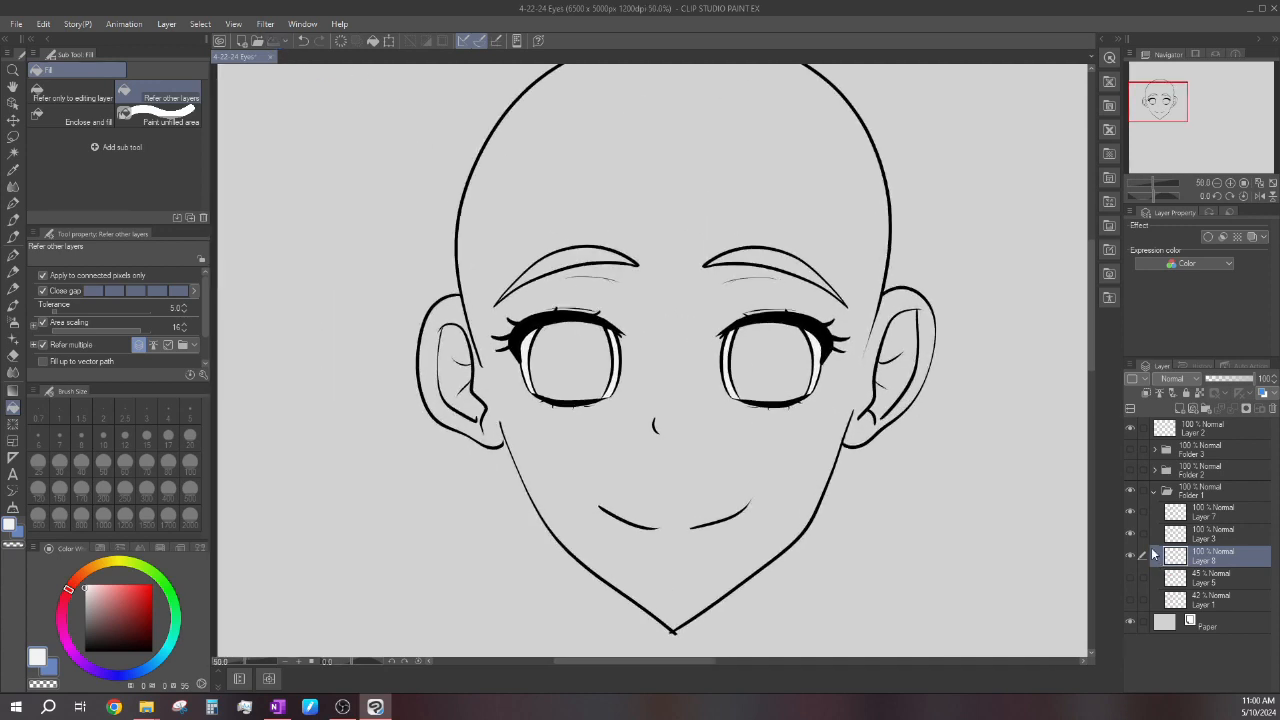
click(1179, 409)
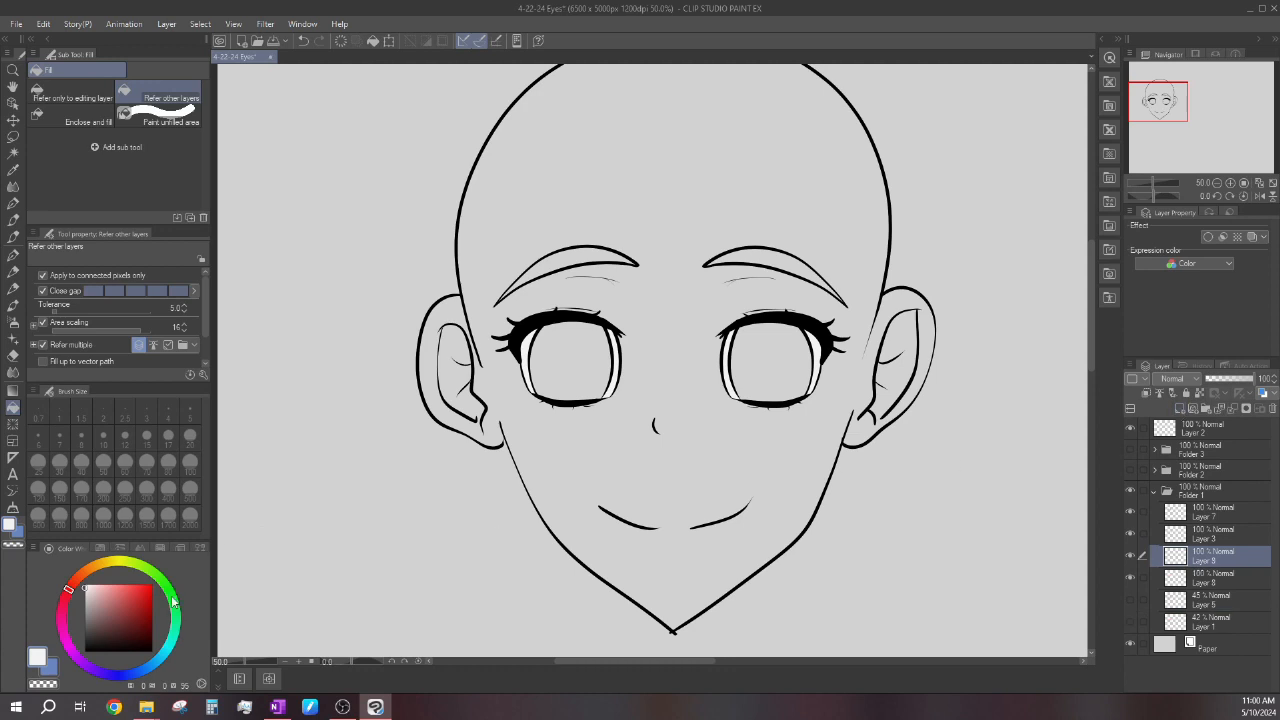
Fill both irises with a medium purple, about H 268, S 57, V 72, on the new layer.
drag(102, 674, 91, 669)
drag(116, 612, 127, 601)
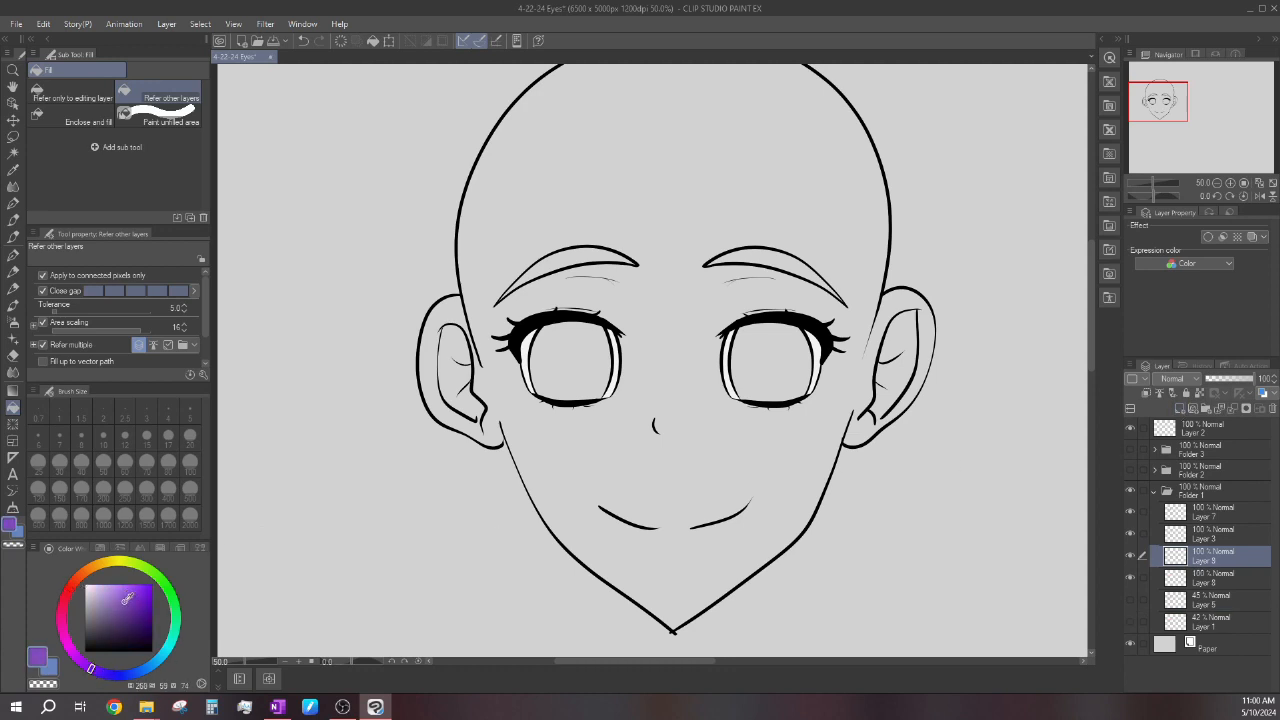
click(575, 362)
click(778, 355)
scroll(778, 355, down, 1)
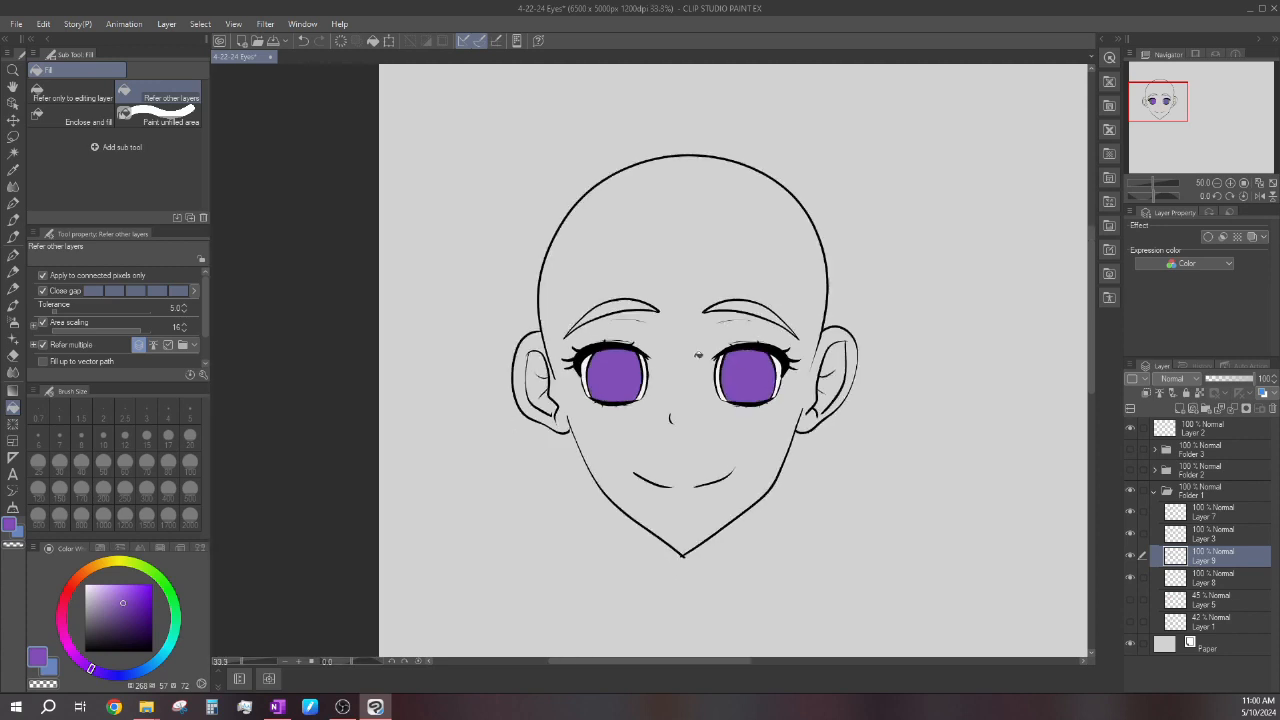
Fill both eyebrows with a very dark purplish grey, about H 261, S 13, V 18.
drag(94, 641, 93, 637)
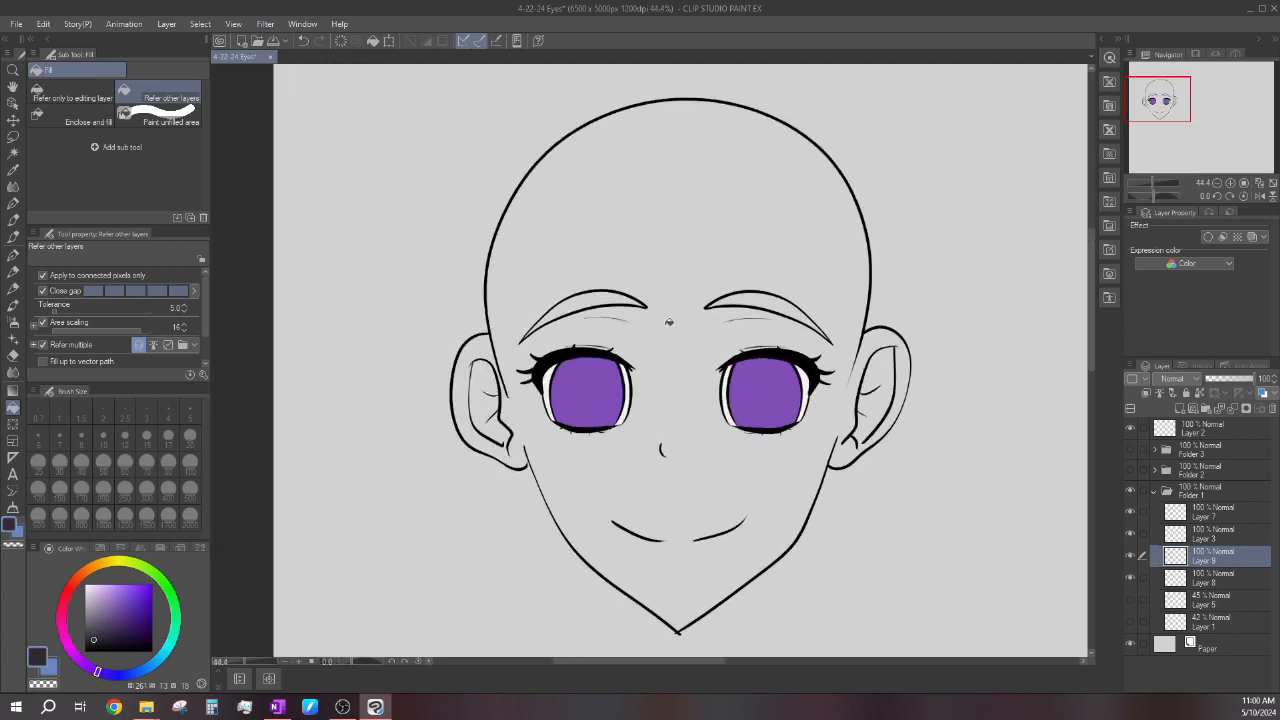
click(611, 297)
click(750, 297)
Switch to the G-pen and examine the coloured eyes and eyebrows up close and at full-head size.
click(13, 254)
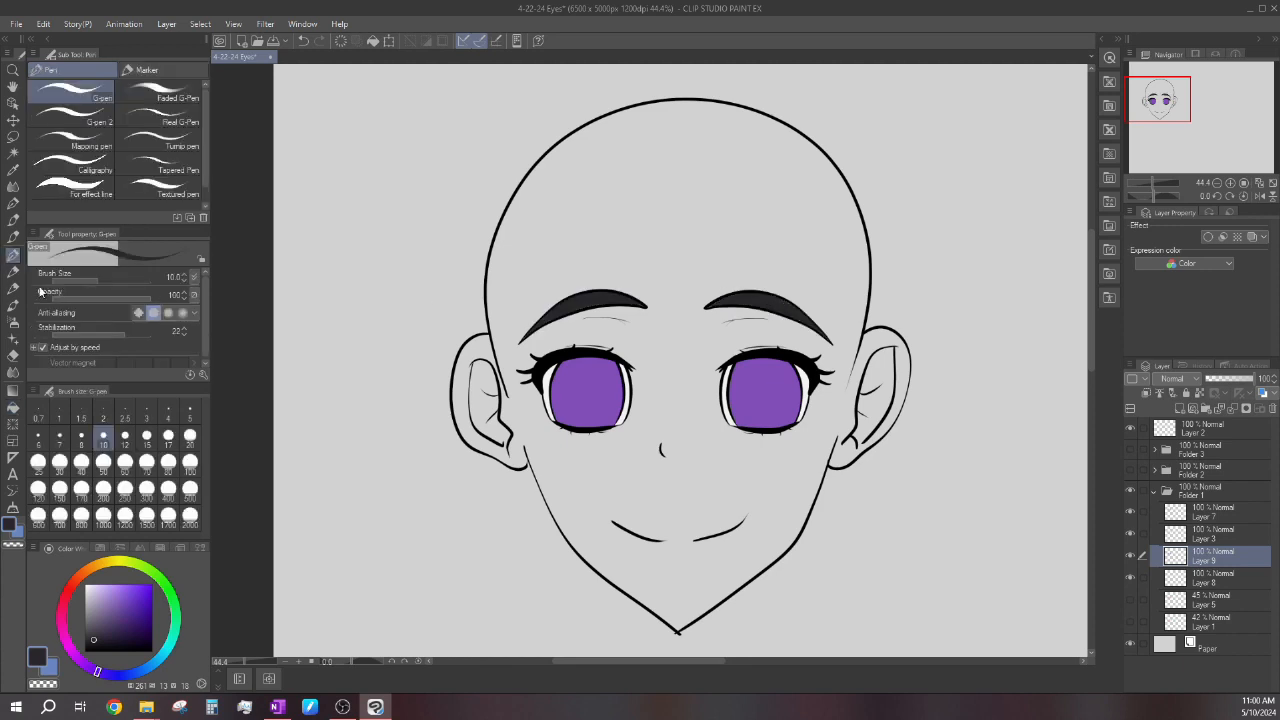
scroll(504, 349, up, 4)
scroll(504, 349, down, 4)
scroll(867, 345, up, 5)
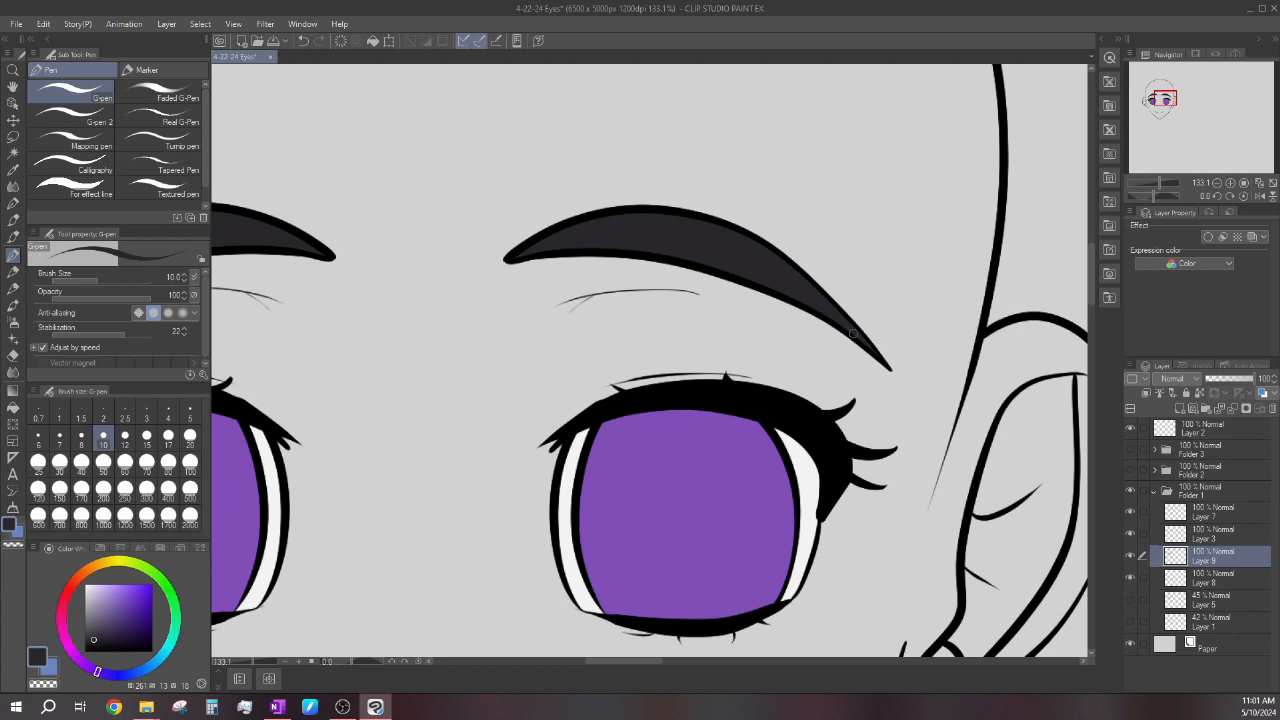
scroll(873, 356, down, 7)
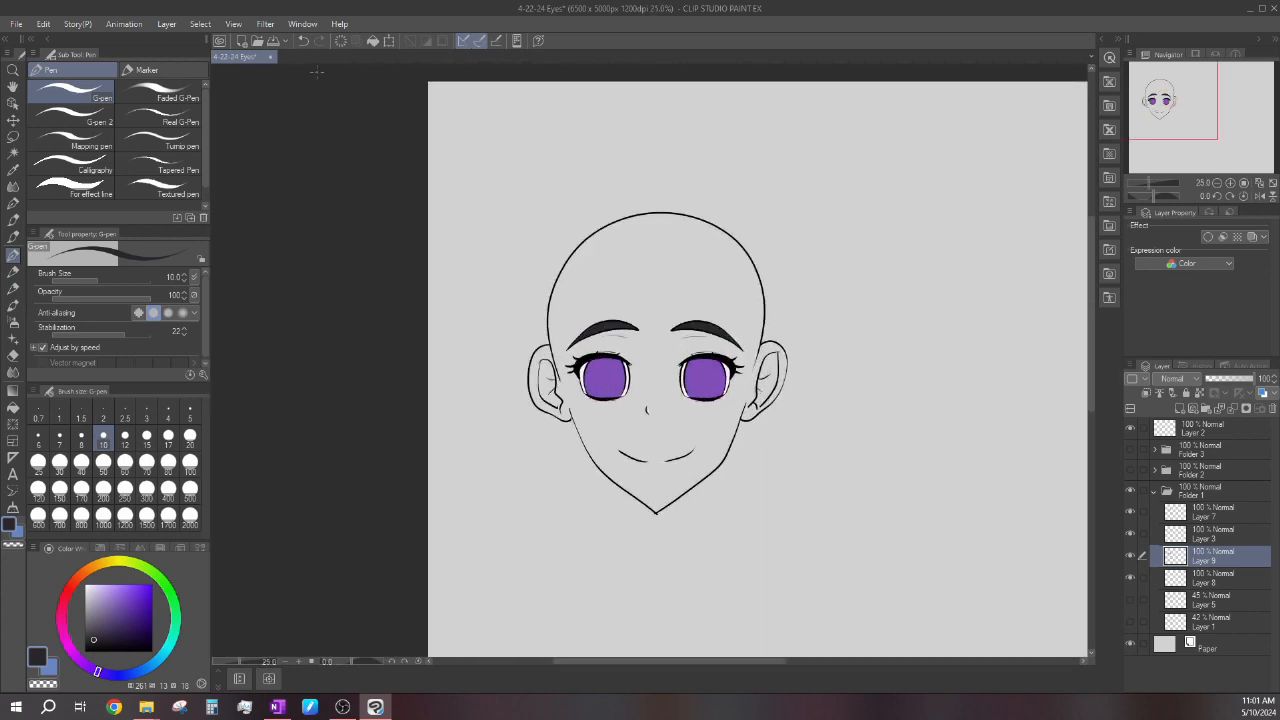
scroll(695, 282, down, 4)
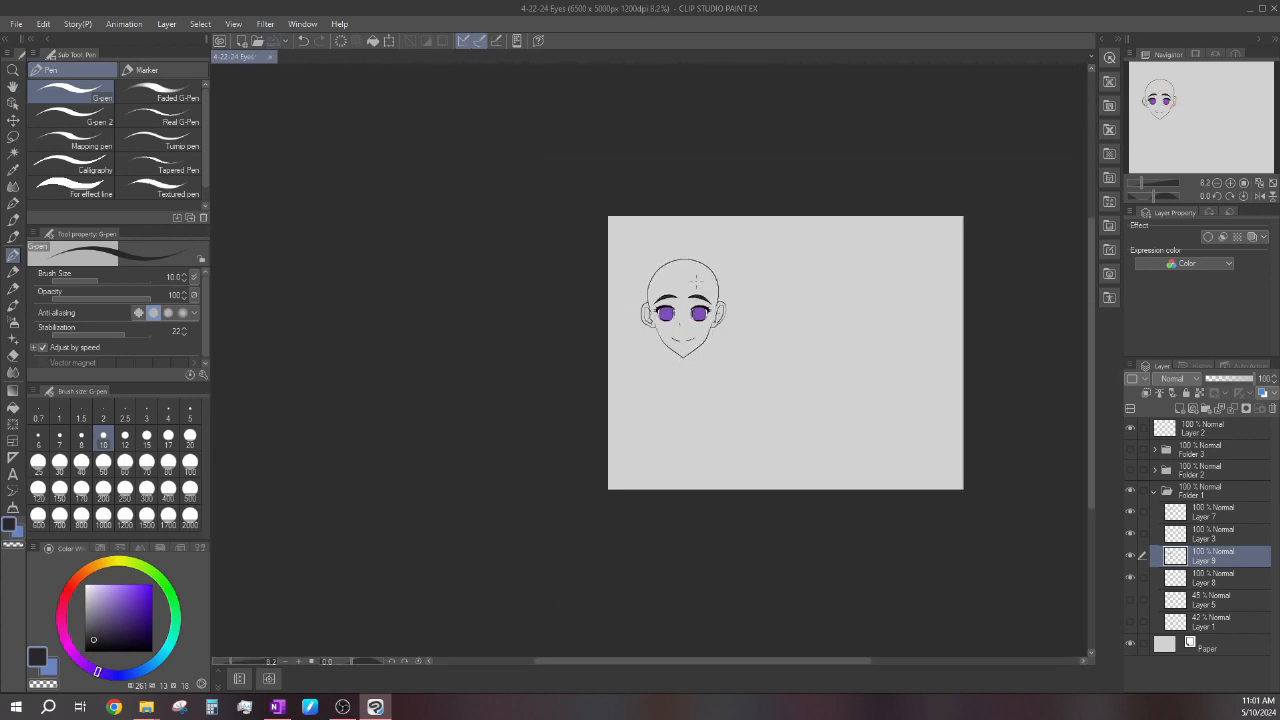
scroll(695, 282, up, 4)
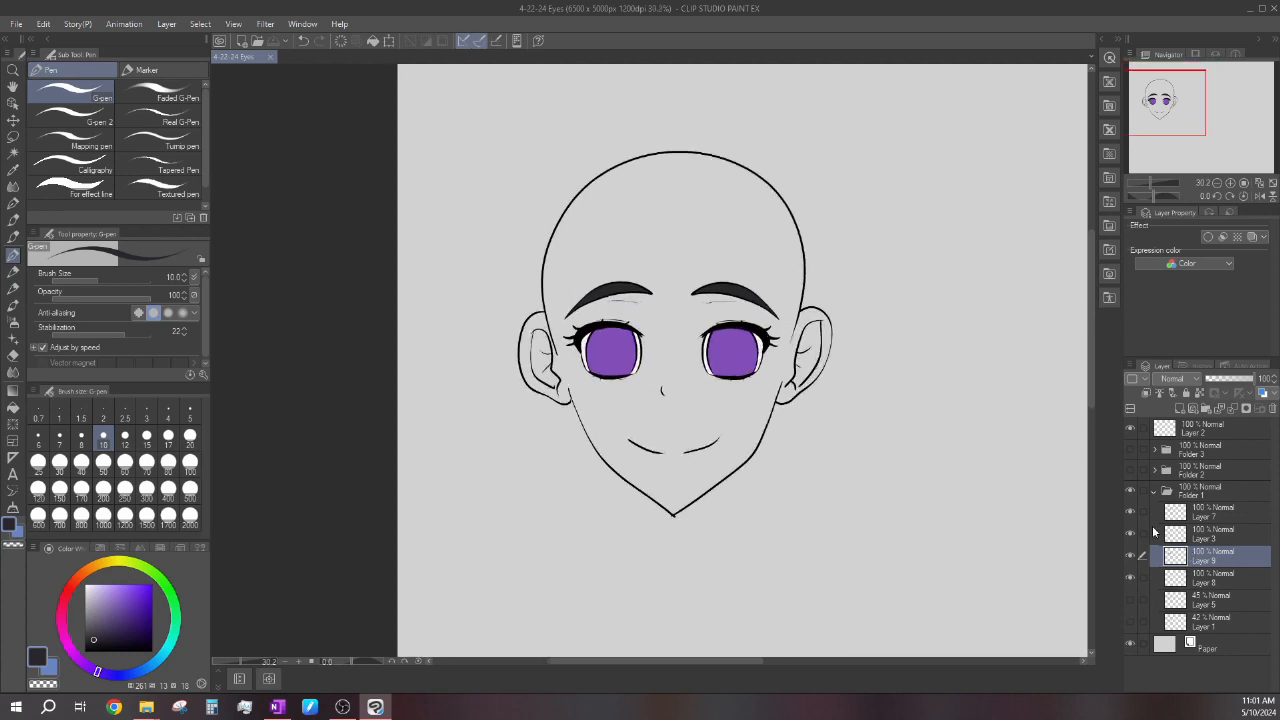
scroll(668, 306, down, 2)
scroll(680, 299, up, 1)
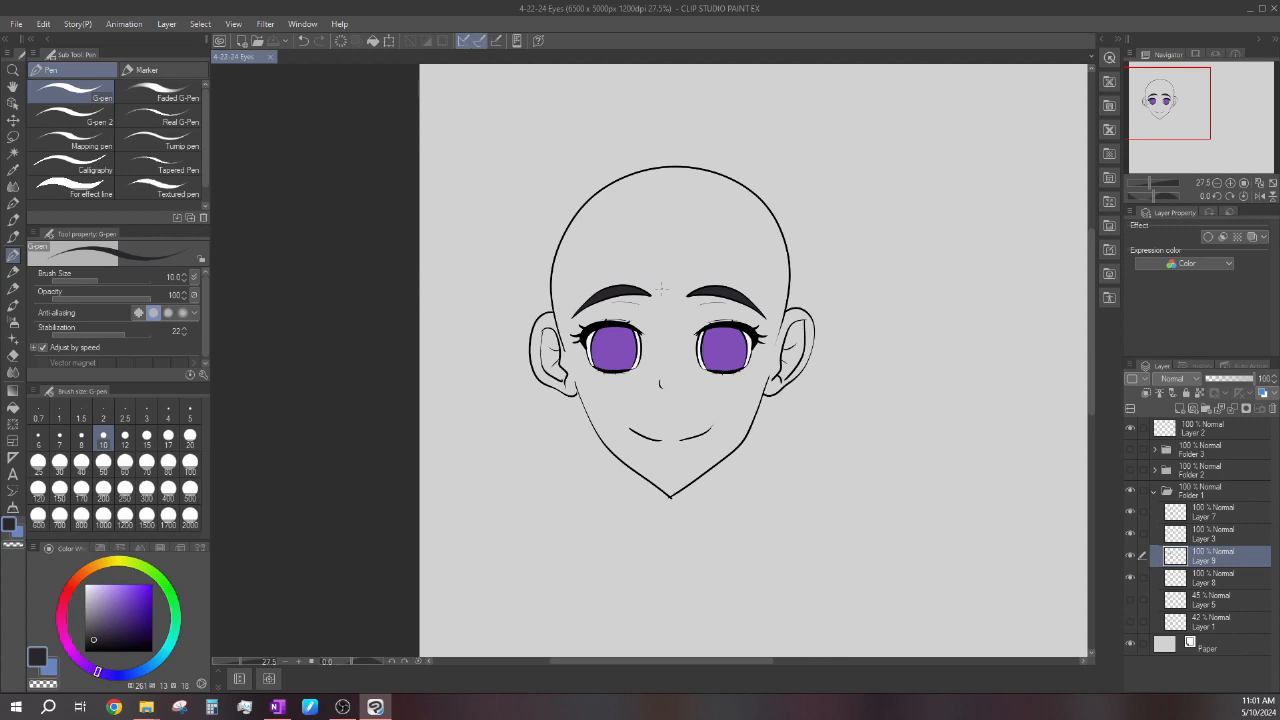
scroll(681, 300, down, 4)
scroll(683, 297, up, 3)
scroll(688, 291, down, 2)
scroll(689, 292, up, 3)
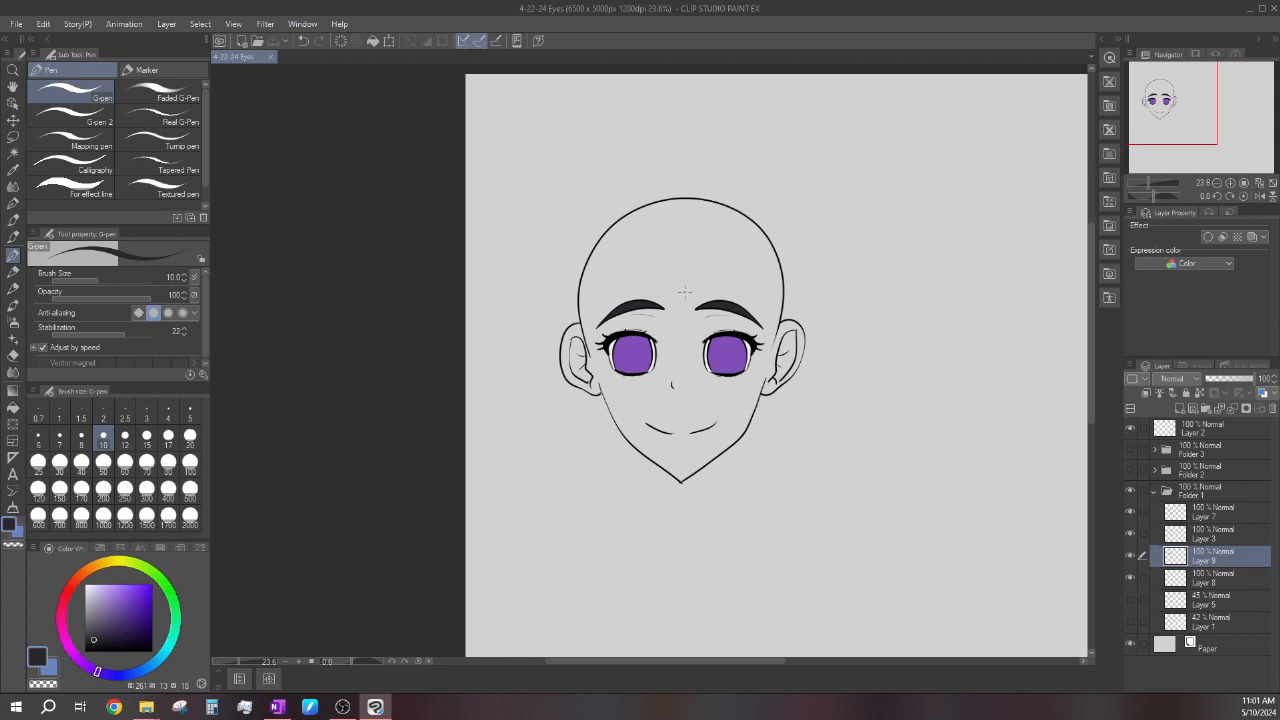
scroll(684, 292, up, 2)
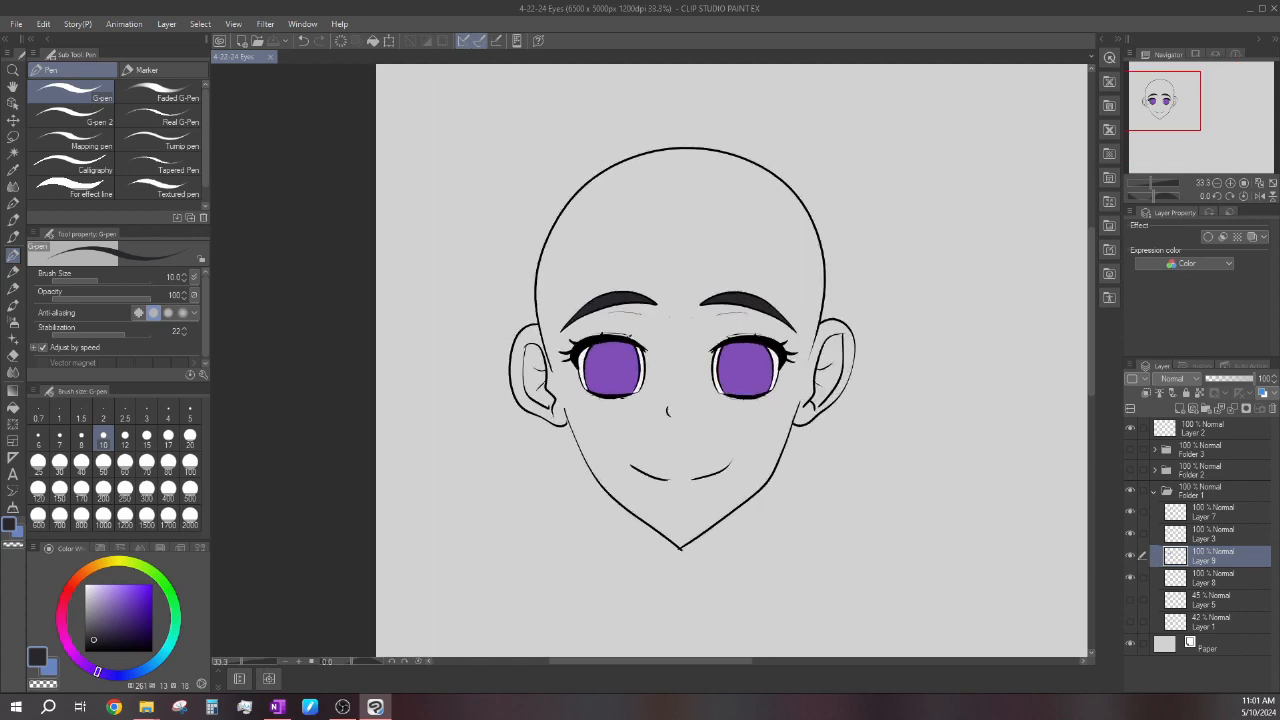